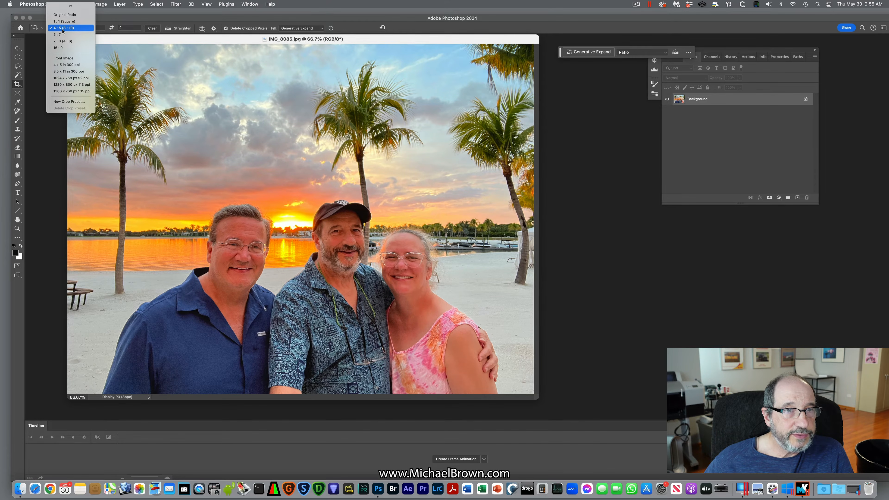
# Crop the photo to a landscape 5:4 ratio around the three people, trimming mainly the sides and sky
pyautogui.click(63, 30)
pyautogui.moveTo(114, 86); pyautogui.dragTo(534, 366)
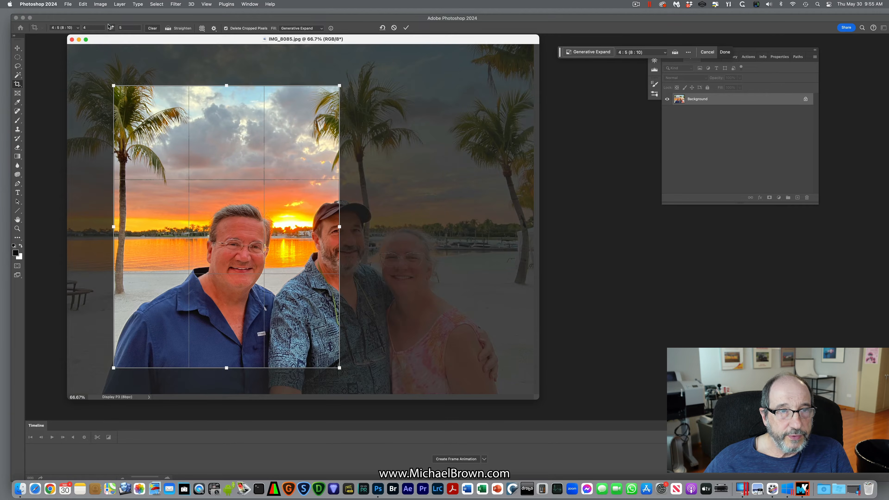
pyautogui.click(112, 27)
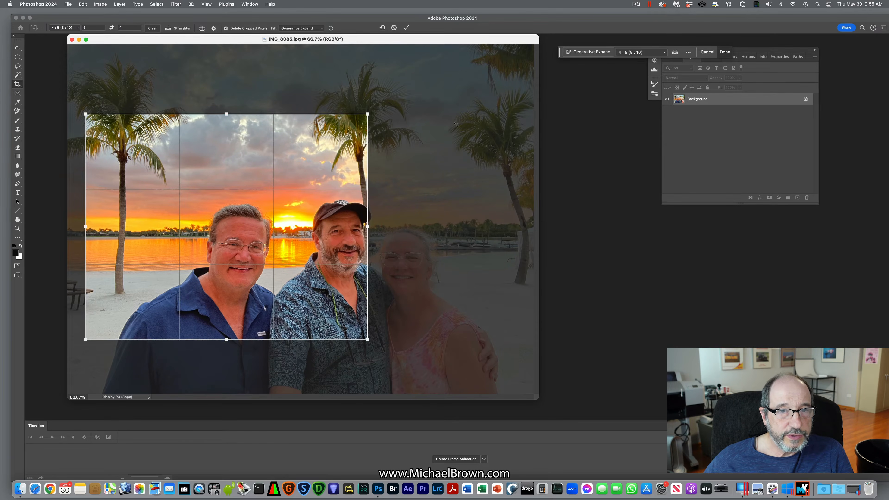
pyautogui.moveTo(367, 114); pyautogui.dragTo(433, 59)
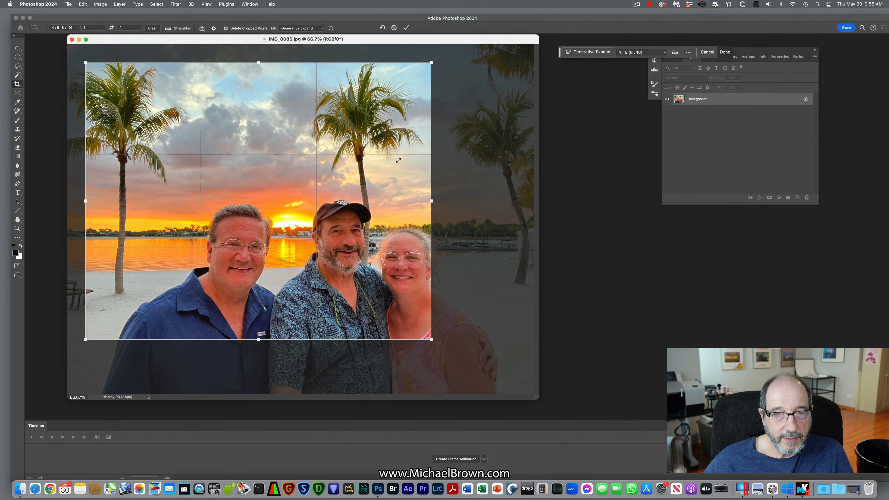
pyautogui.moveTo(333, 210); pyautogui.dragTo(382, 252)
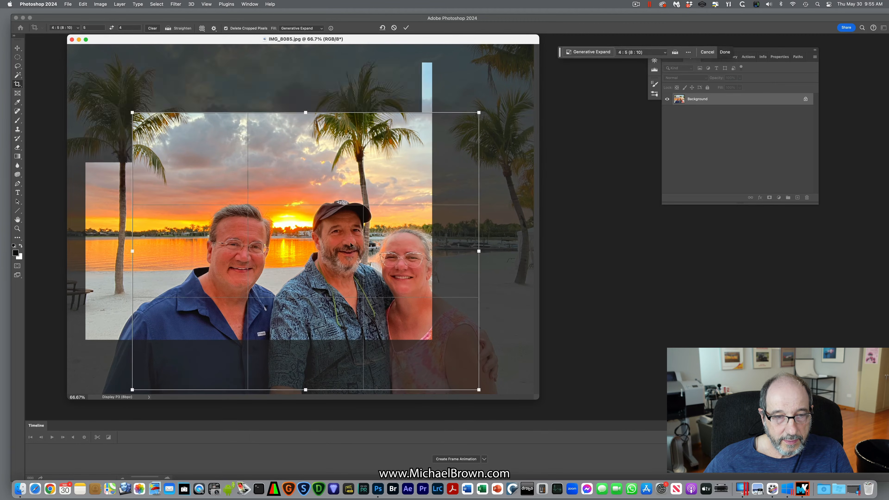
pyautogui.moveTo(133, 112); pyautogui.dragTo(102, 87)
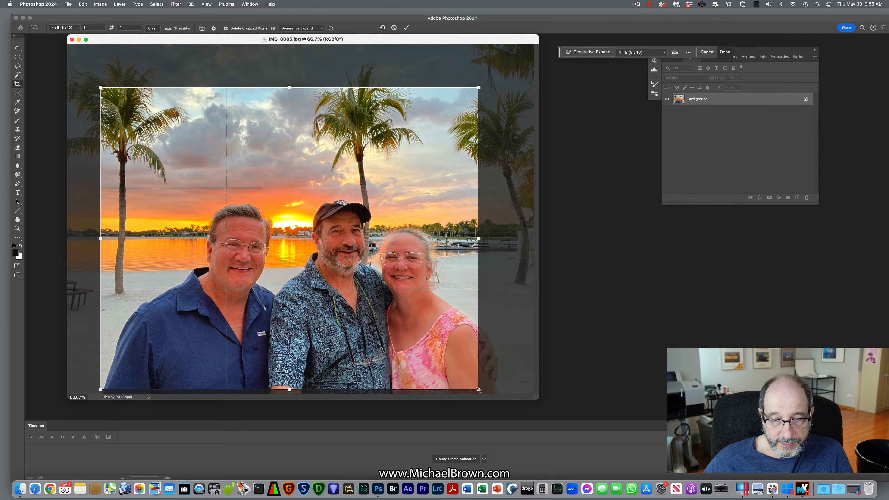
pyautogui.moveTo(479, 390); pyautogui.dragTo(483, 392)
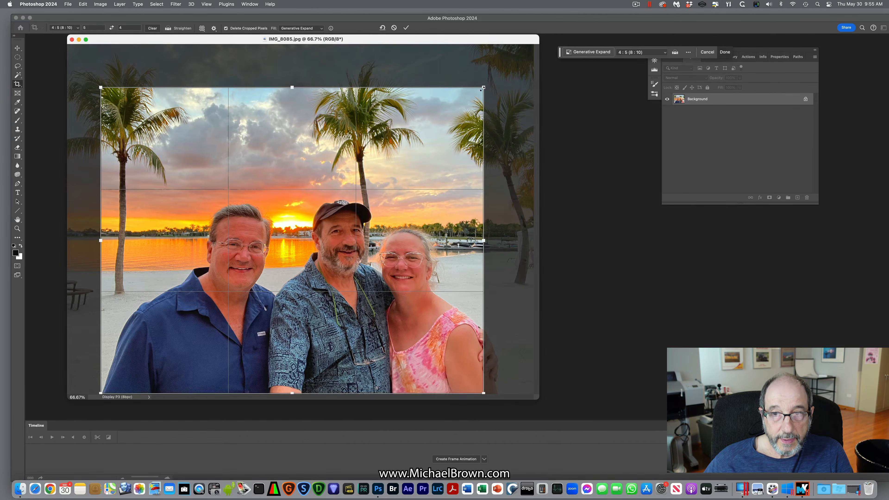
pyautogui.moveTo(483, 87); pyautogui.dragTo(499, 84)
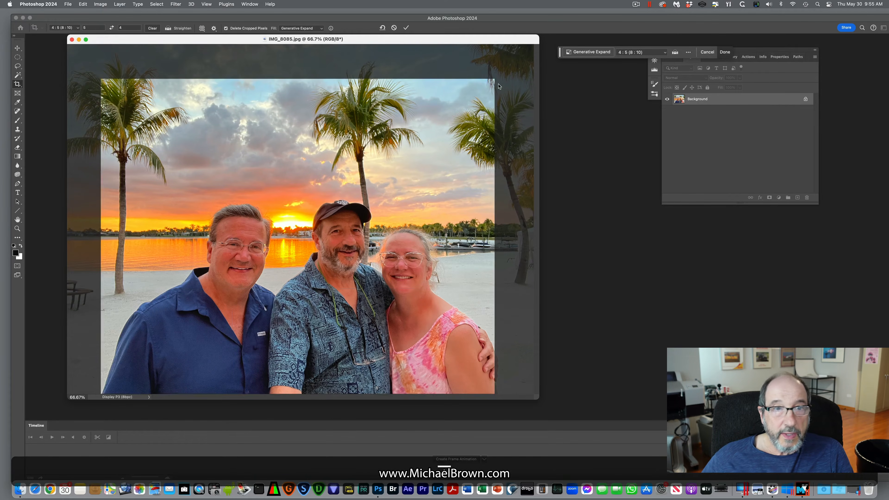
pyautogui.press('Return')
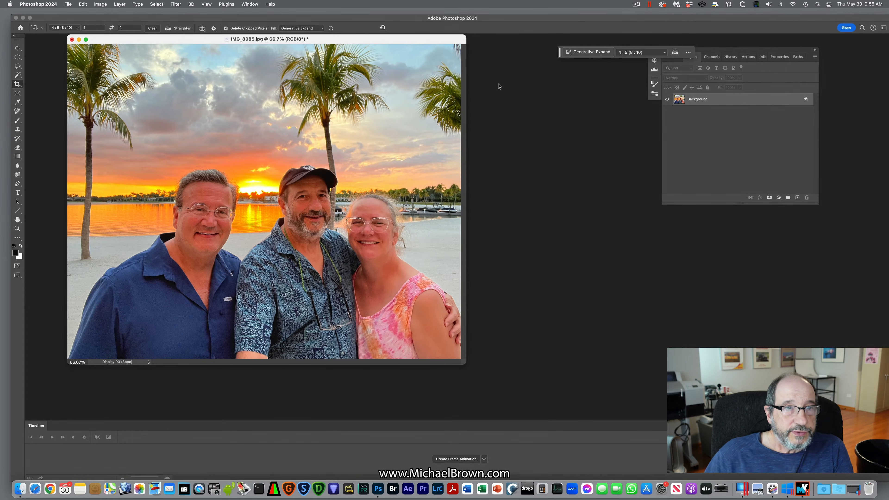
# Resize the image to 10 inches wide by 8 inches high at a resolution of 180 pixels/inch
pyautogui.click(102, 4)
pyautogui.click(117, 58)
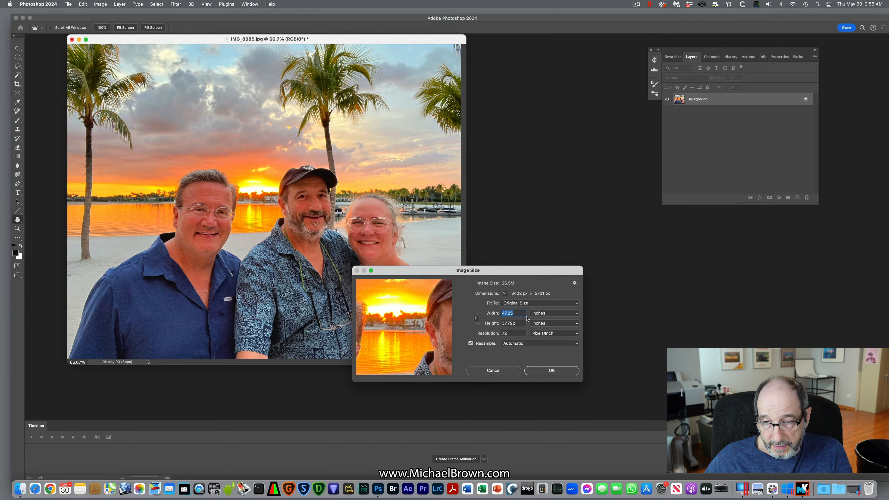
pyautogui.doubleClick(517, 333)
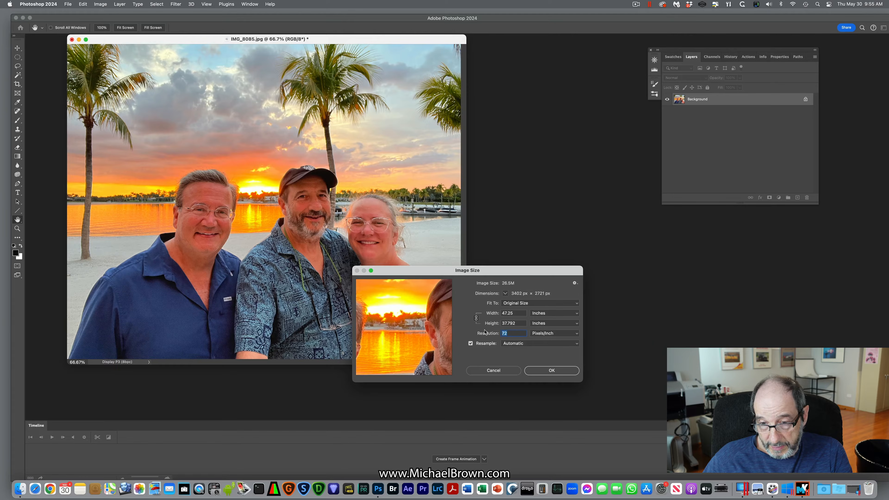
pyautogui.write('180')
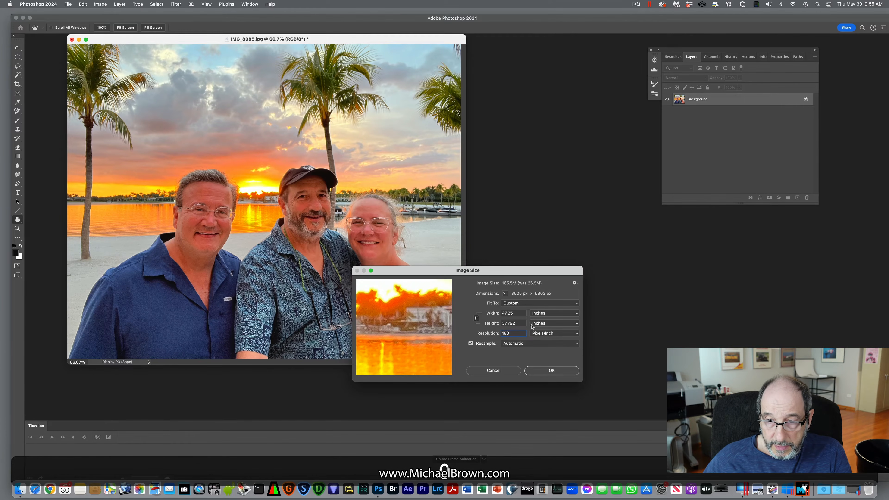
pyautogui.press('Tab')
pyautogui.write('10')
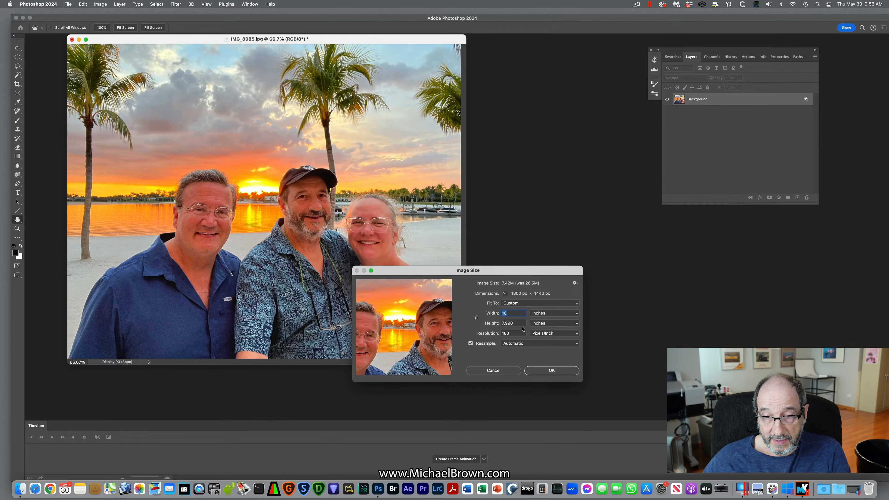
pyautogui.press('Tab')
pyautogui.write('8')
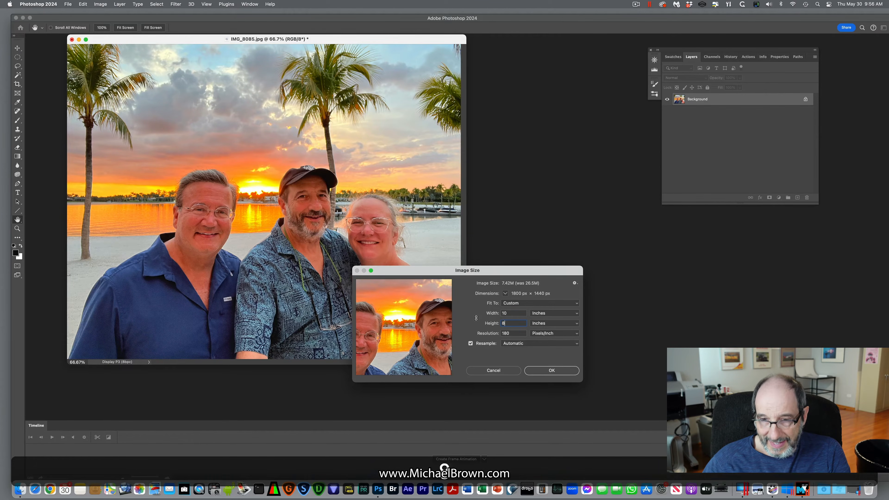
pyautogui.click(550, 370)
pyautogui.press('c')
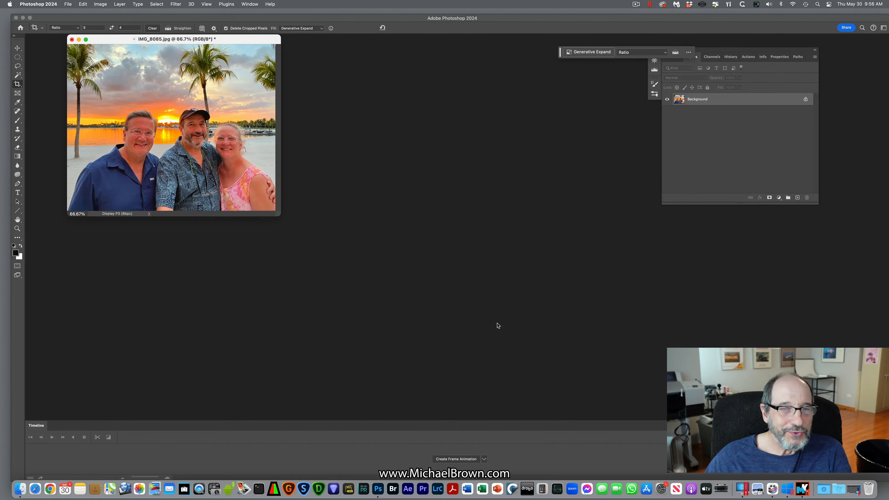
# Convert the image's color profile to Working RGB - sRGB IEC61966-2.1
pyautogui.click(83, 4)
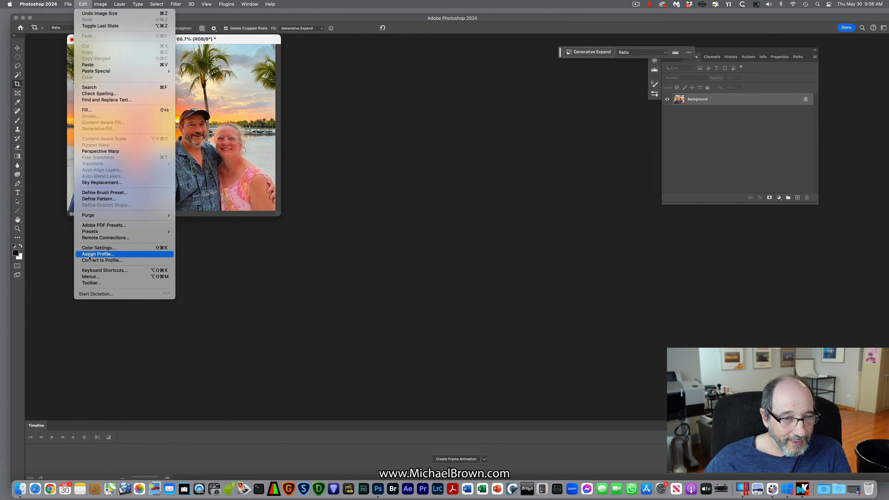
pyautogui.click(306, 275)
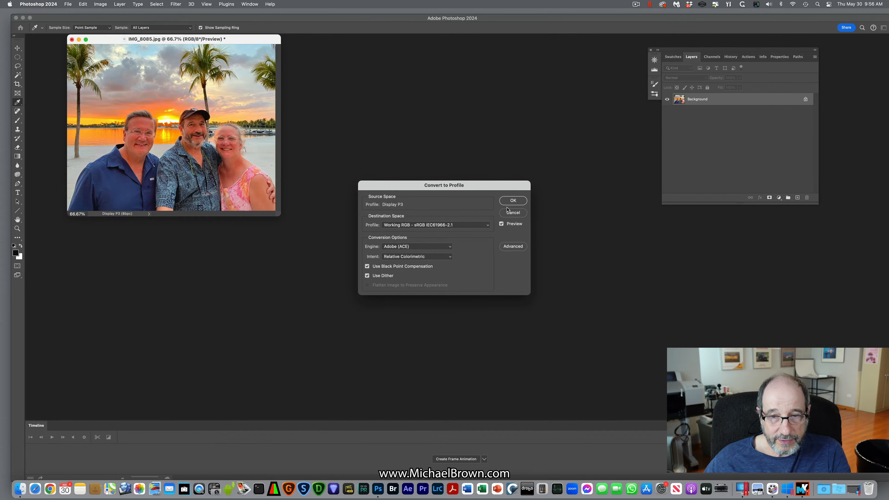
pyautogui.click(506, 203)
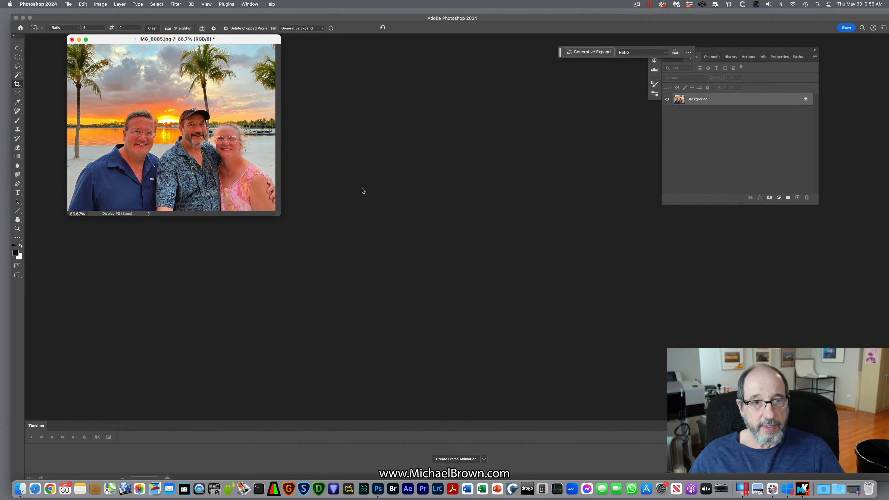
# Select the three people automatically with Select Subject
pyautogui.moveTo(245, 41); pyautogui.dragTo(297, 98)
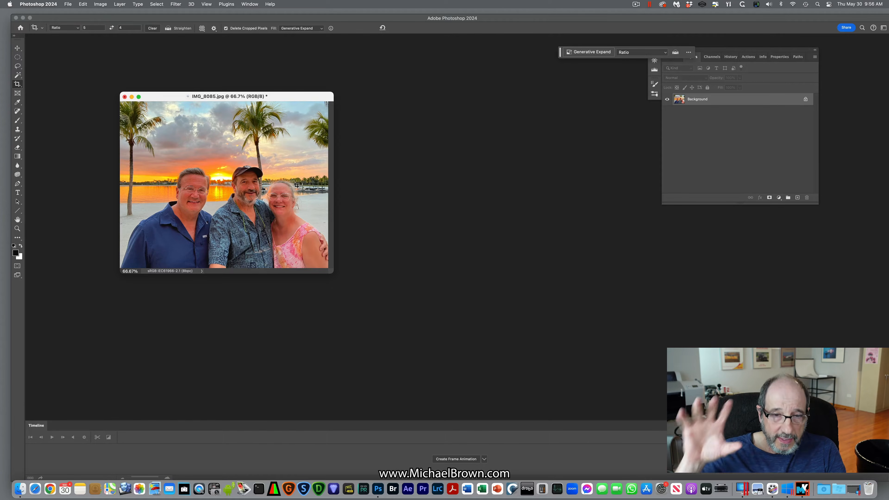
pyautogui.click(156, 4)
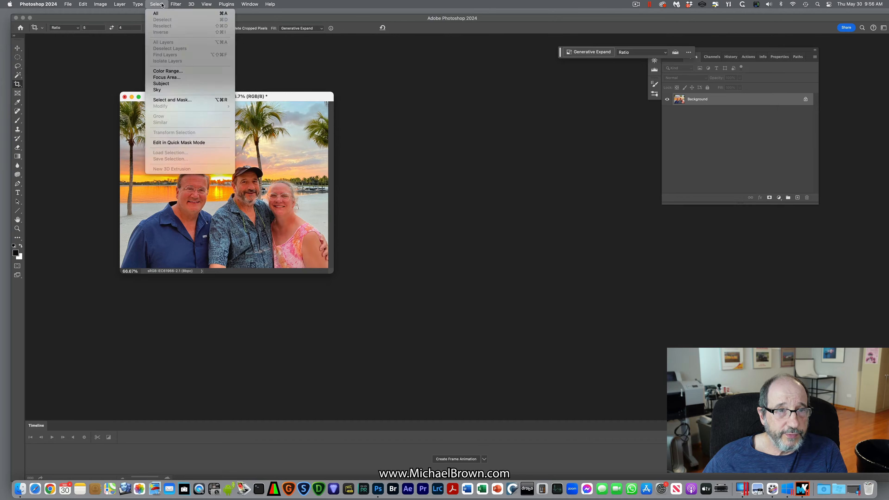
pyautogui.click(167, 84)
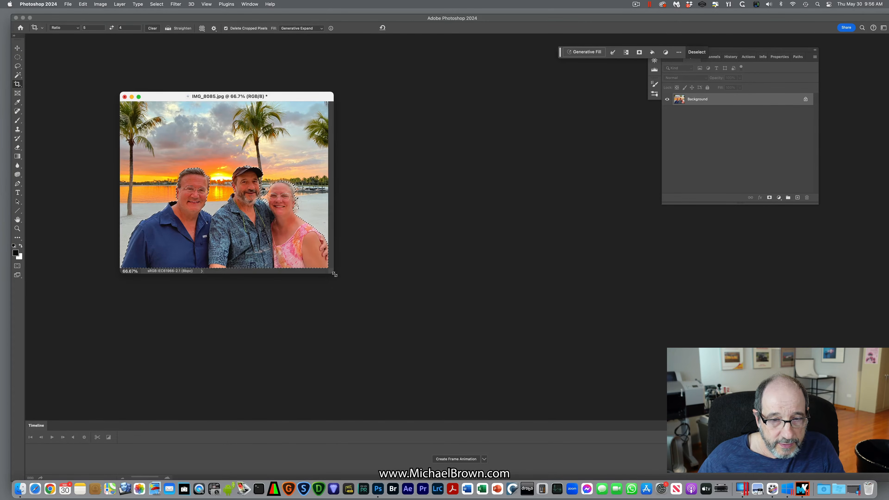
# Examine the selection edges around the three people's shoulders, hair and cap at up to 300% magnification
pyautogui.moveTo(330, 271); pyautogui.dragTo(601, 418)
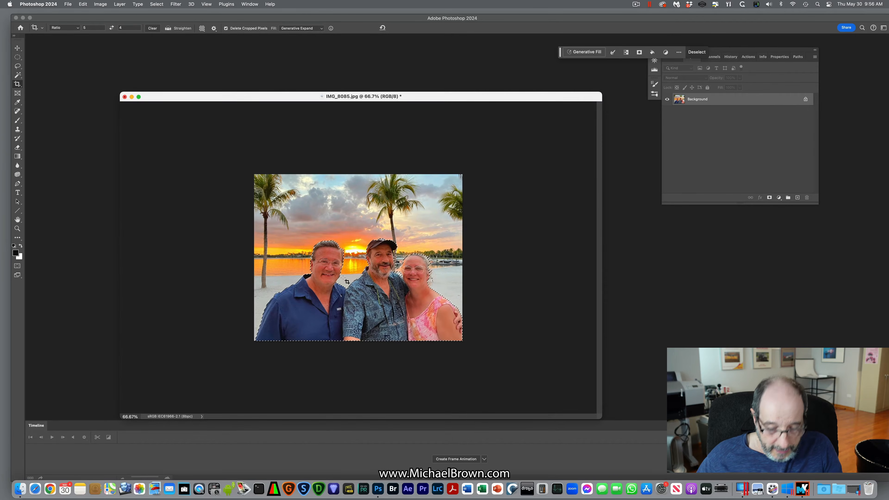
pyautogui.keyDown('super'); pyautogui.click(375, 269); pyautogui.keyUp('super')
pyautogui.keyDown('super'); pyautogui.click(375, 269); pyautogui.keyUp('super')
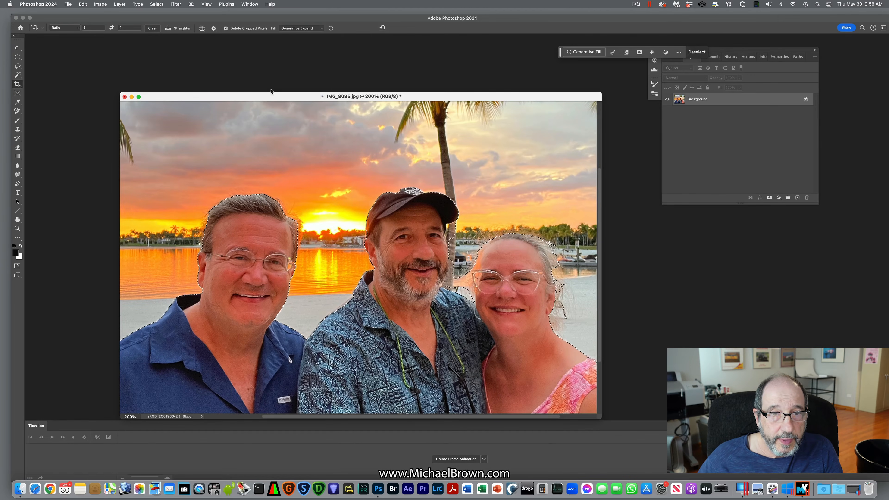
pyautogui.moveTo(271, 96); pyautogui.dragTo(214, 14)
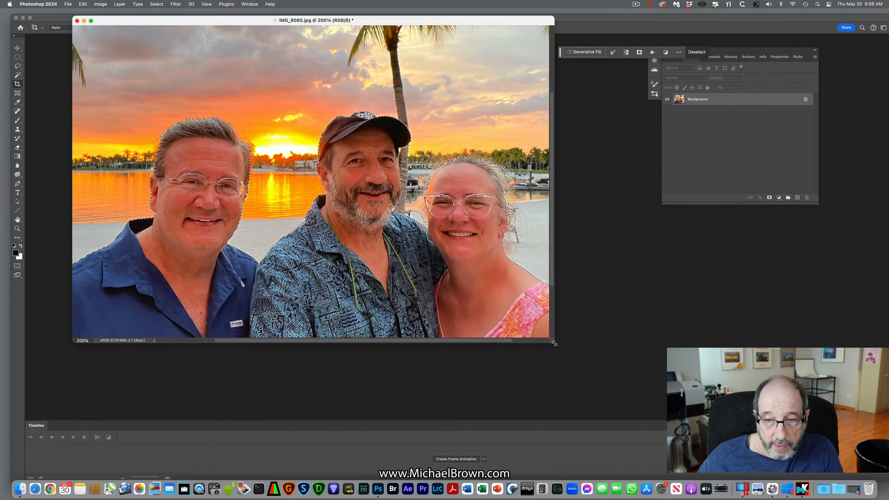
pyautogui.moveTo(553, 342); pyautogui.dragTo(692, 416)
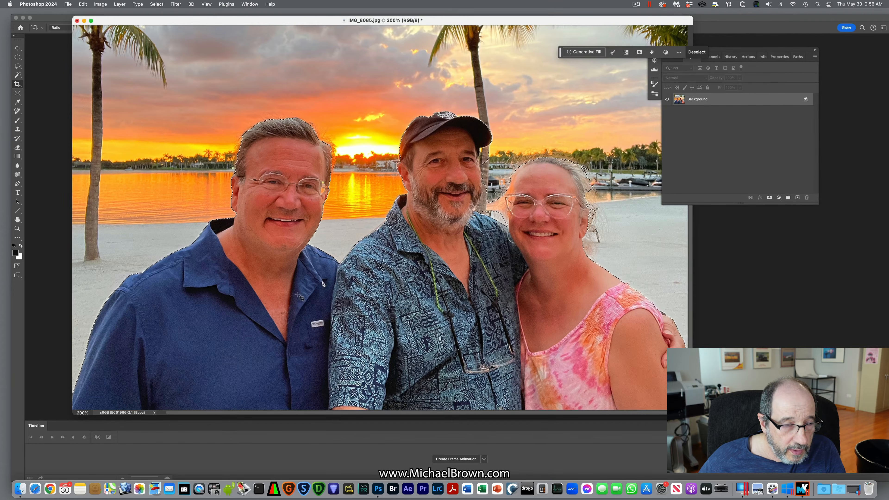
pyautogui.keyDown('super'); pyautogui.click(142, 345); pyautogui.keyUp('super')
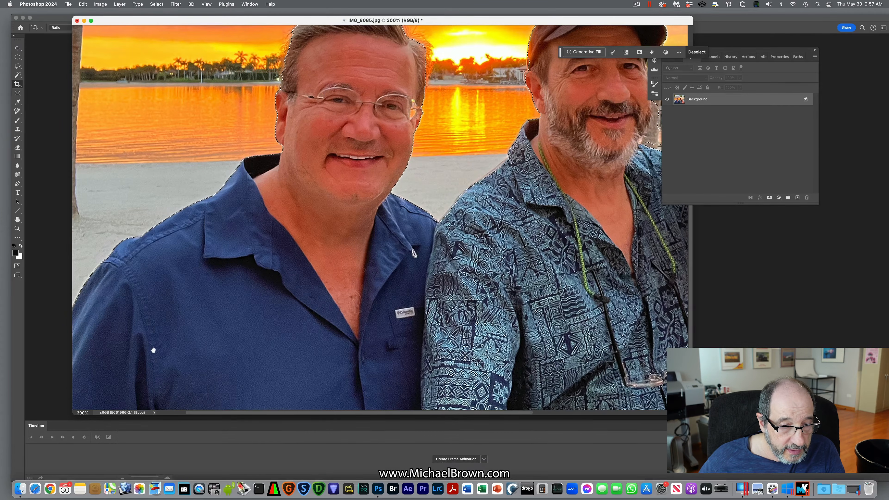
pyautogui.moveTo(153, 351); pyautogui.dragTo(251, 346)
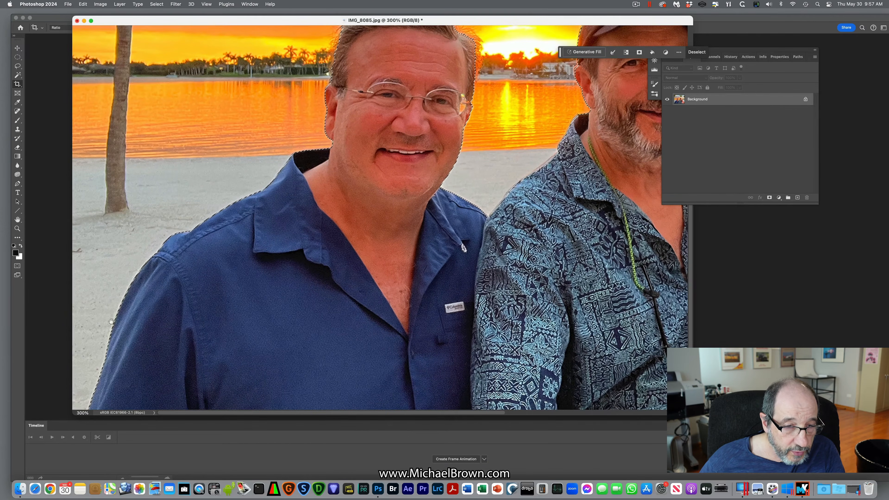
pyautogui.moveTo(325, 181); pyautogui.dragTo(249, 297)
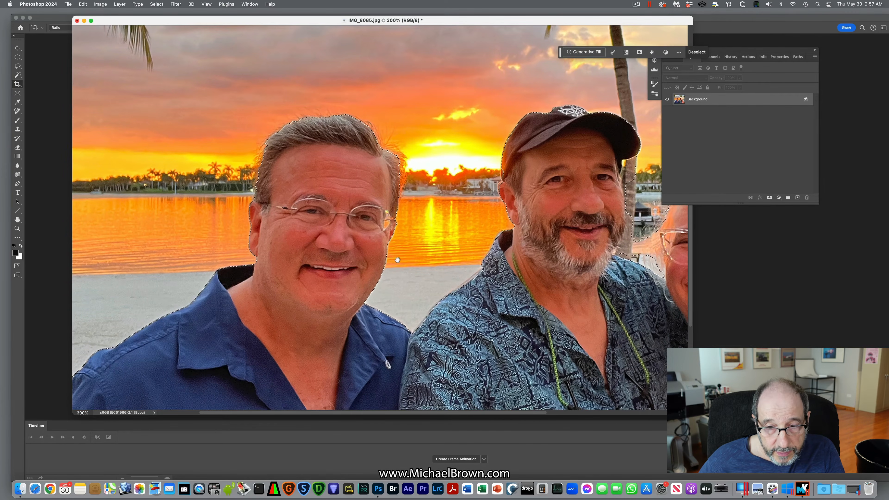
pyautogui.moveTo(416, 315); pyautogui.dragTo(366, 304)
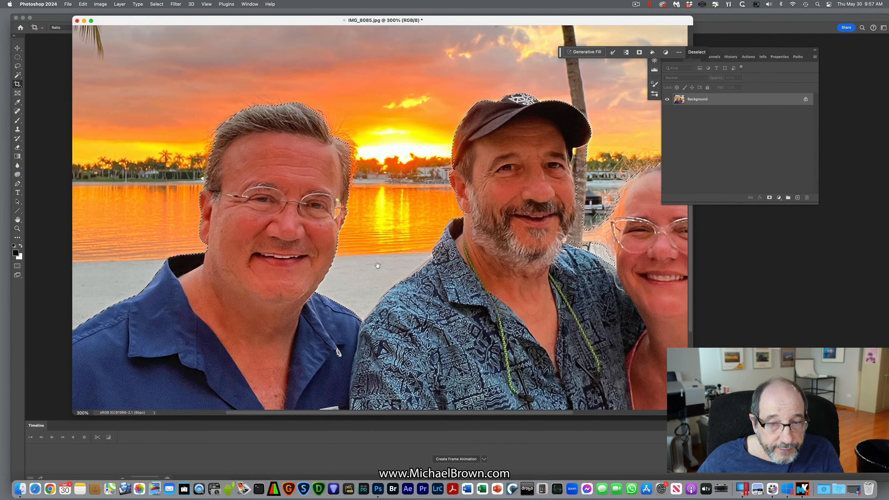
pyautogui.moveTo(427, 204); pyautogui.dragTo(339, 214)
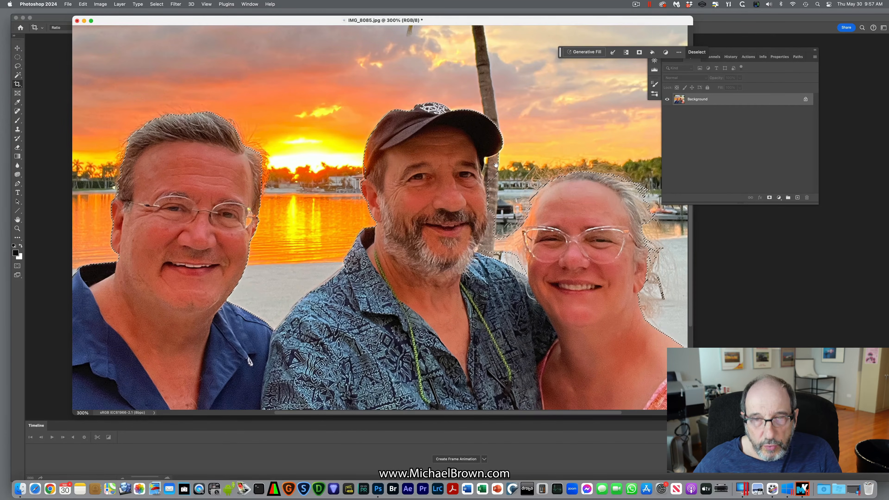
# Subtract stray background areas from the selection with the Lasso tool beside the cap brim, the bearded man's face and the woman's glasses
pyautogui.click(18, 67)
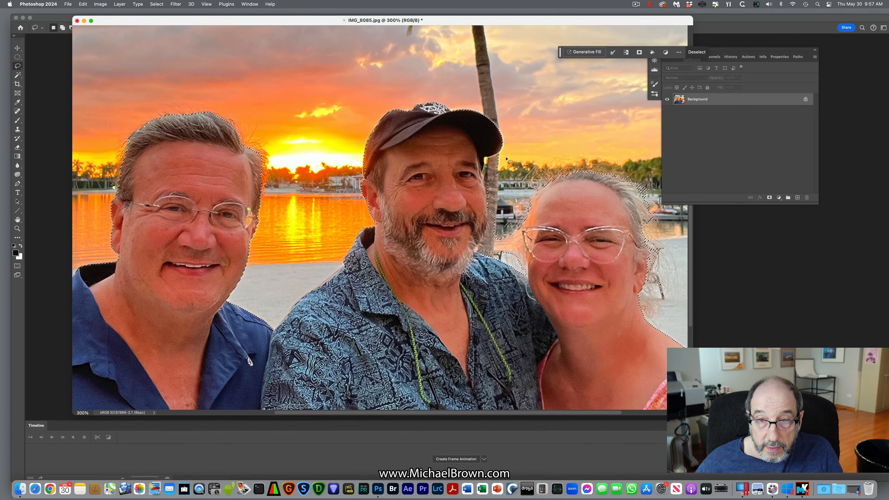
pyautogui.press('alt')
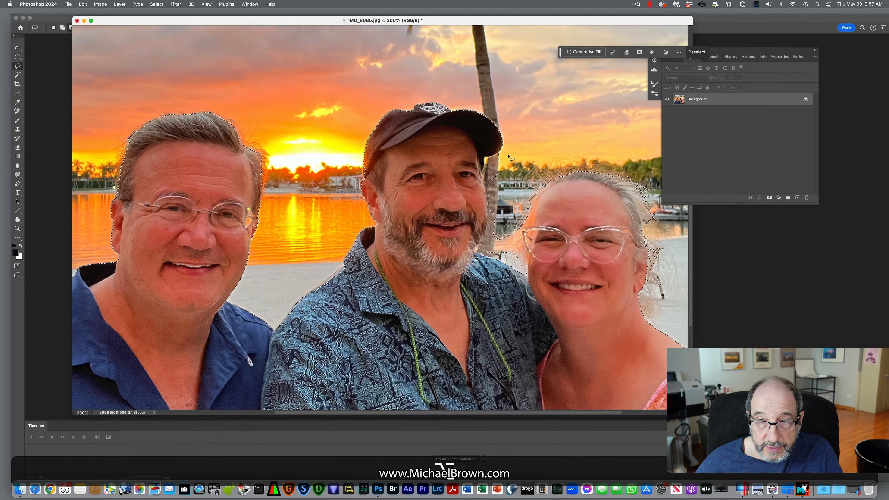
pyautogui.moveTo(500, 152); pyautogui.dragTo(499, 152)
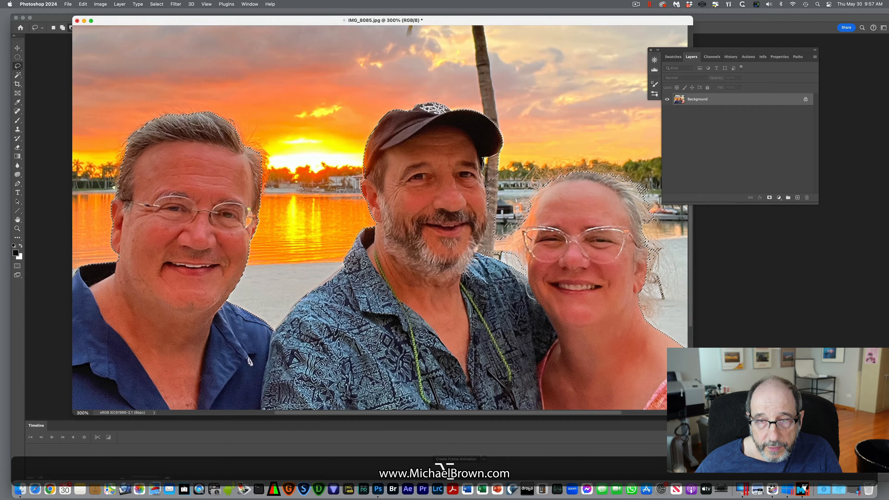
pyautogui.moveTo(502, 155); pyautogui.dragTo(502, 155)
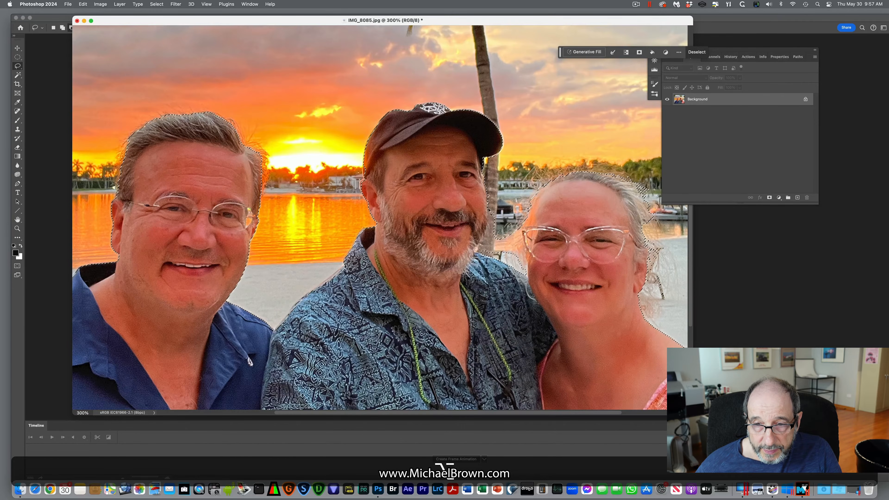
pyautogui.moveTo(488, 209); pyautogui.dragTo(488, 211)
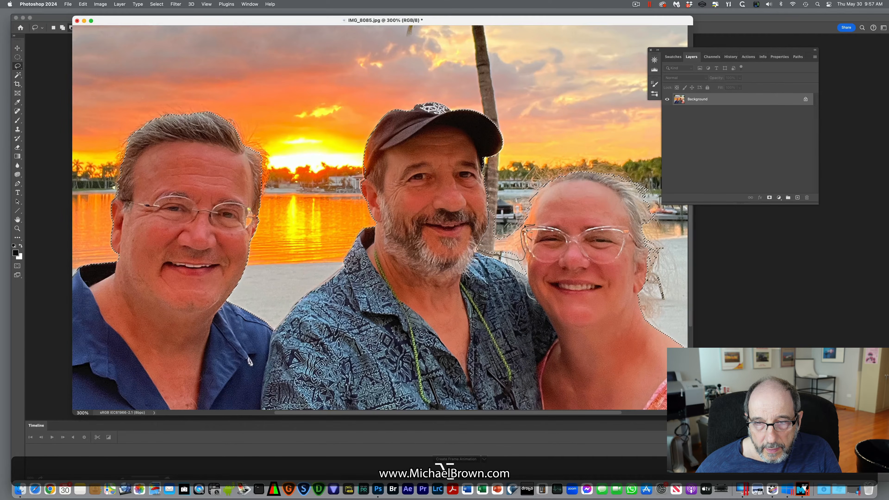
pyautogui.moveTo(530, 227); pyautogui.dragTo(513, 219)
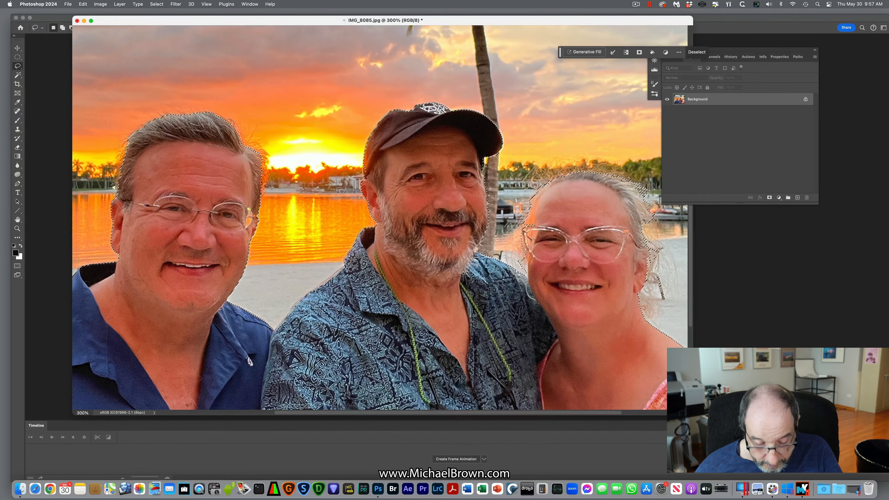
# Refine the selection edge around the woman's glasses and the cheek facing the bearded man, subtracting and adding small areas with the Lasso tool
pyautogui.press('shift')
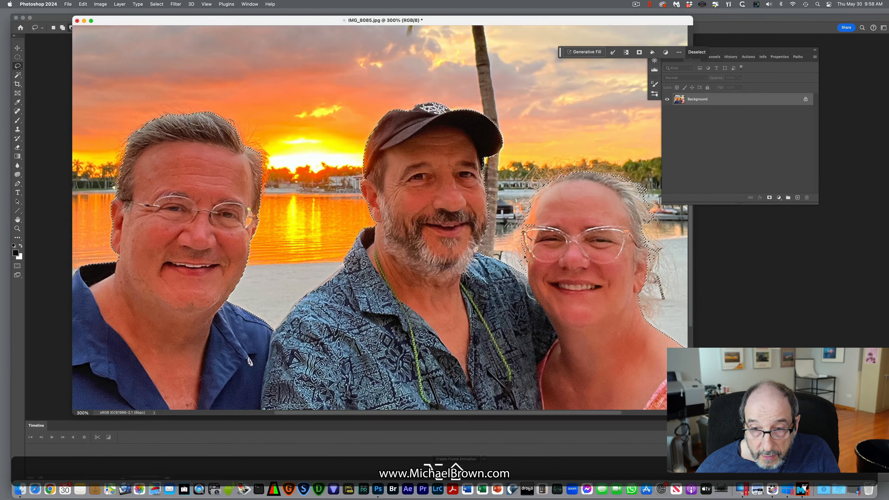
pyautogui.press('alt')
pyautogui.moveTo(526, 255); pyautogui.dragTo(525, 257)
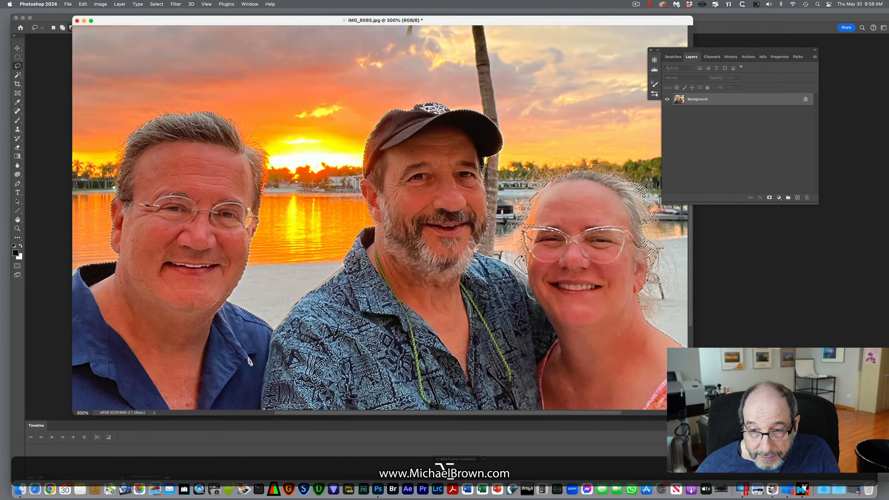
pyautogui.moveTo(527, 259); pyautogui.dragTo(520, 257)
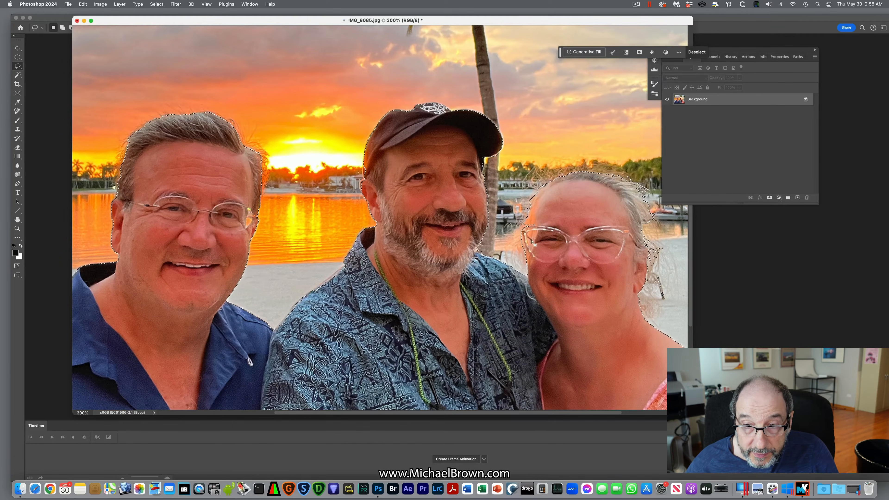
pyautogui.press('alt')
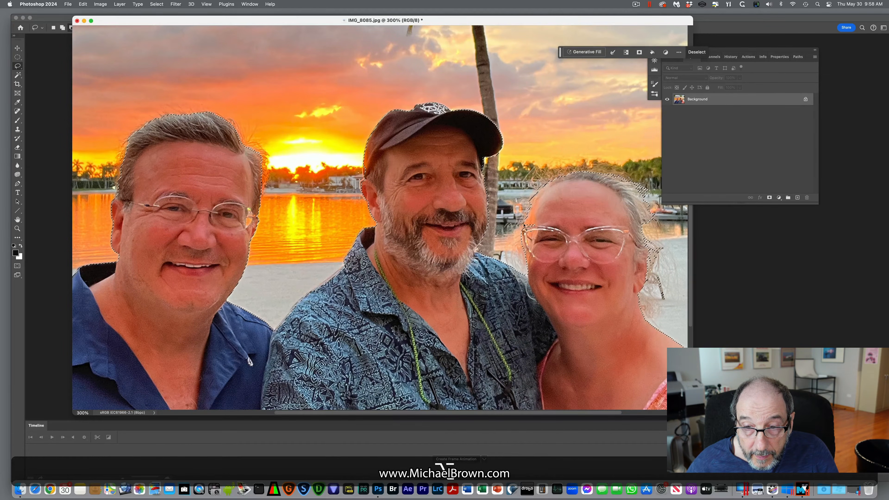
pyautogui.moveTo(525, 225); pyautogui.dragTo(525, 225)
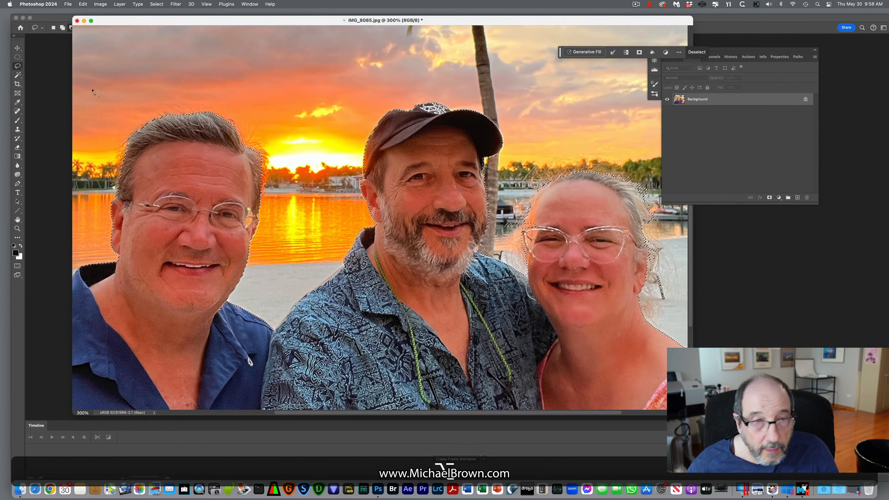
pyautogui.press('shift')
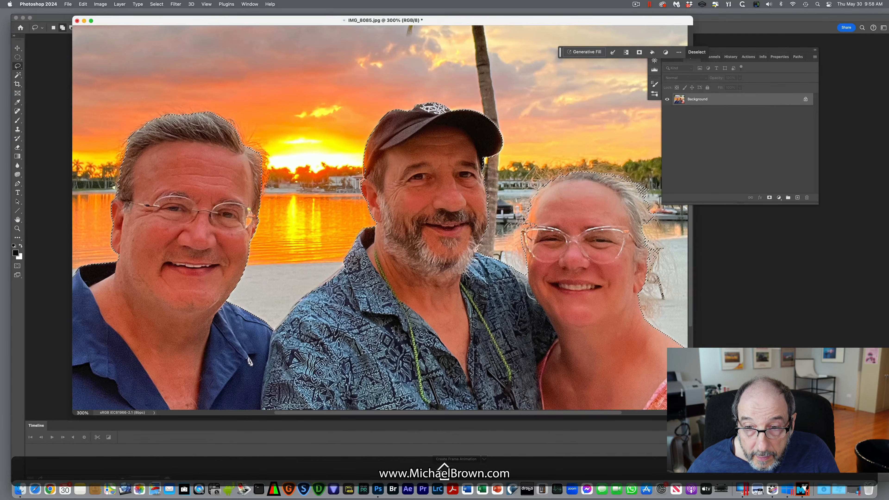
pyautogui.moveTo(524, 222); pyautogui.dragTo(531, 223)
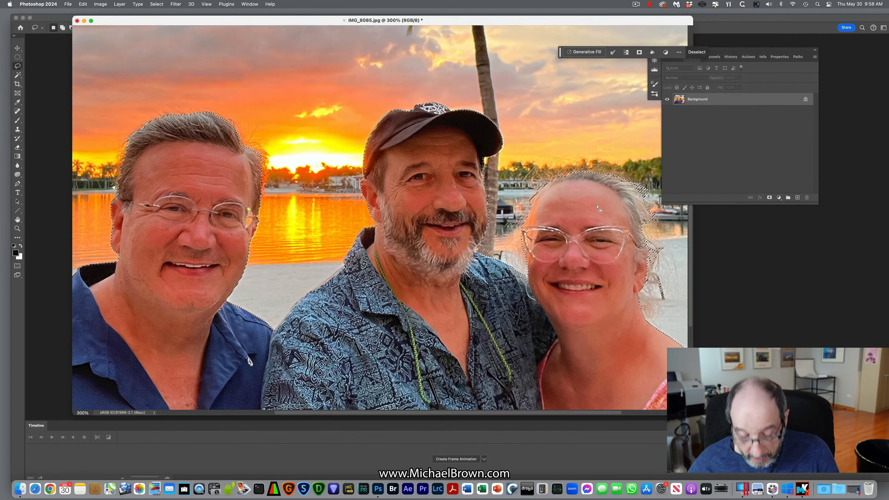
# Refine the selection around the loose hair beside the woman's ear and neck, subtracting background and adding back hair with the Lasso tool
pyautogui.press('space')
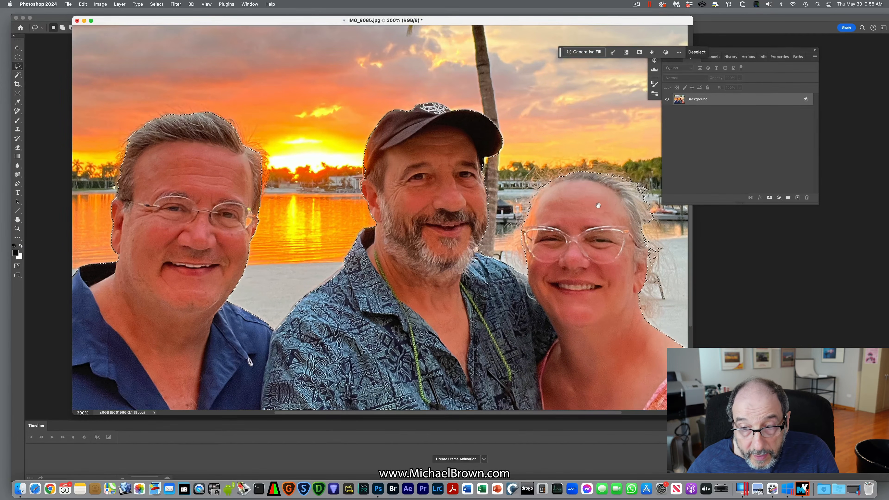
pyautogui.moveTo(598, 206); pyautogui.dragTo(487, 184)
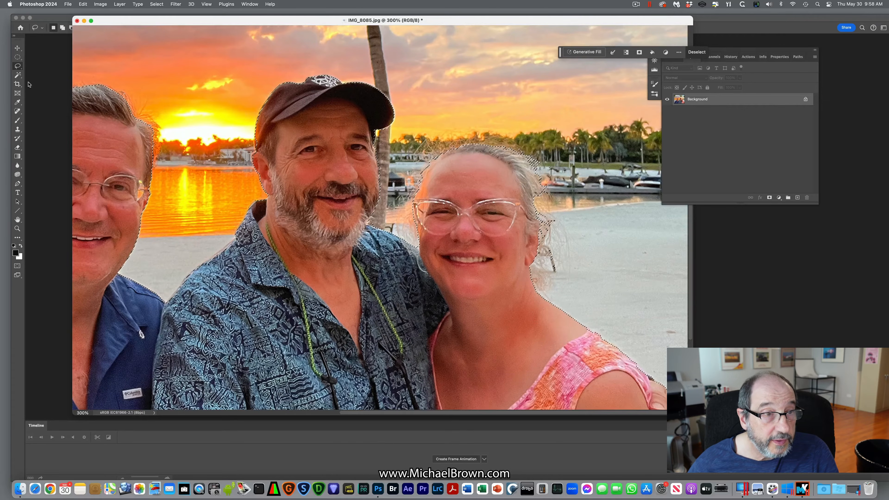
pyautogui.press('alt')
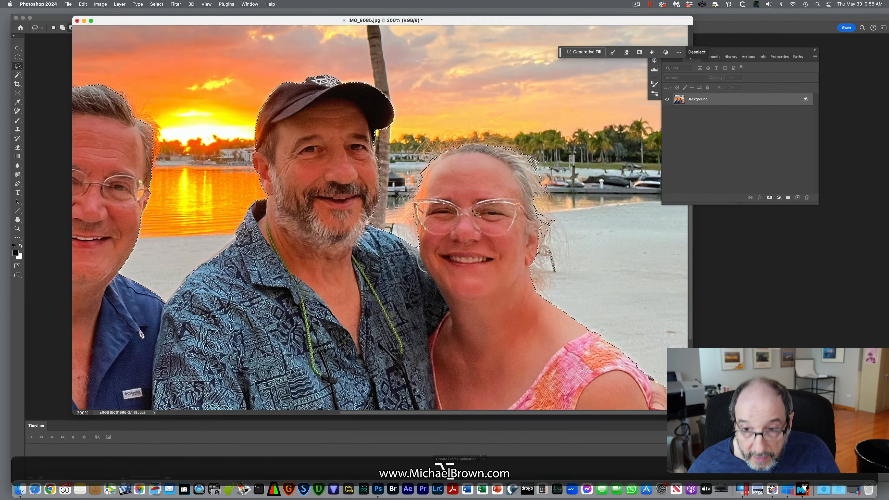
pyautogui.moveTo(536, 209); pyautogui.dragTo(537, 209)
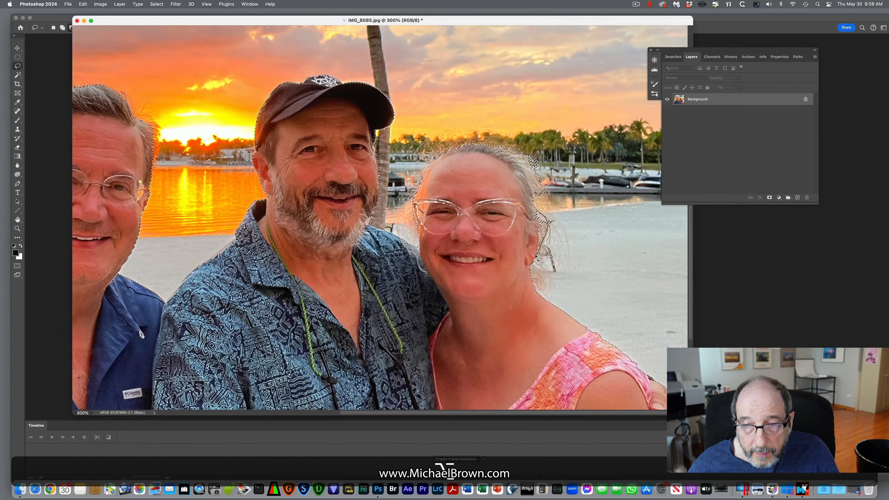
pyautogui.moveTo(539, 260); pyautogui.dragTo(537, 259)
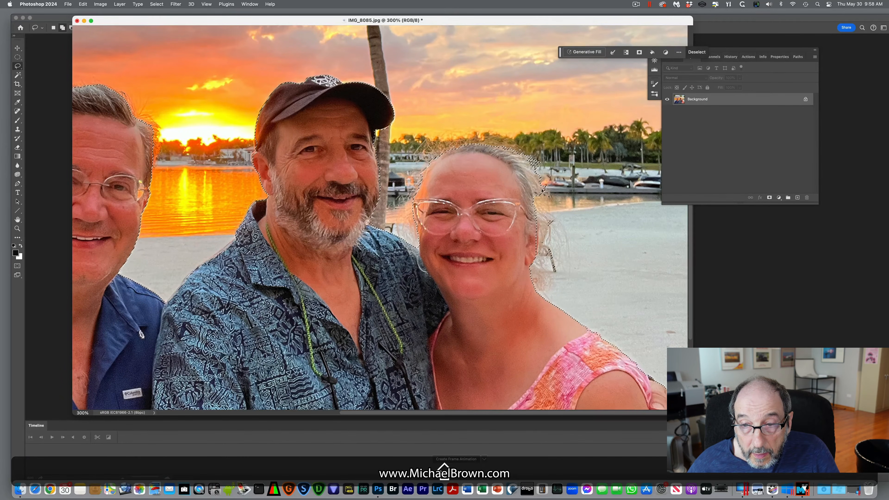
pyautogui.moveTo(542, 190); pyautogui.dragTo(541, 194)
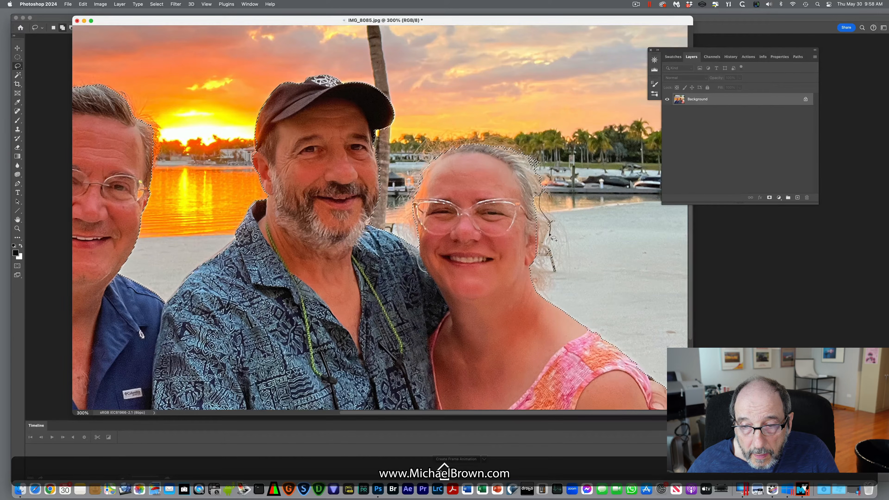
pyautogui.moveTo(539, 262); pyautogui.dragTo(539, 263)
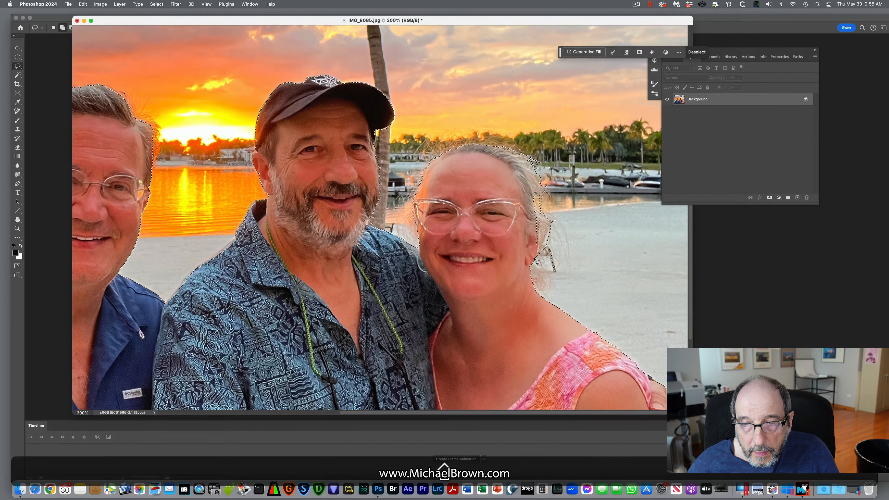
pyautogui.moveTo(540, 193)
pyautogui.mouseDown()
pyautogui.moveTo(537, 246)
pyautogui.moveTo(534, 192)
pyautogui.mouseUp()
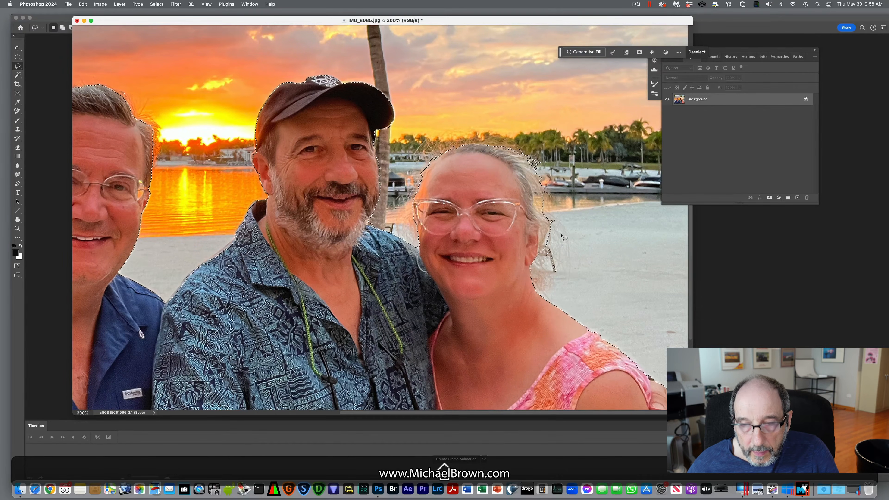
pyautogui.moveTo(551, 220)
pyautogui.mouseDown()
pyautogui.moveTo(557, 244)
pyautogui.moveTo(542, 255)
pyautogui.moveTo(553, 288)
pyautogui.mouseUp()
pyautogui.moveTo(559, 242); pyautogui.dragTo(557, 240)
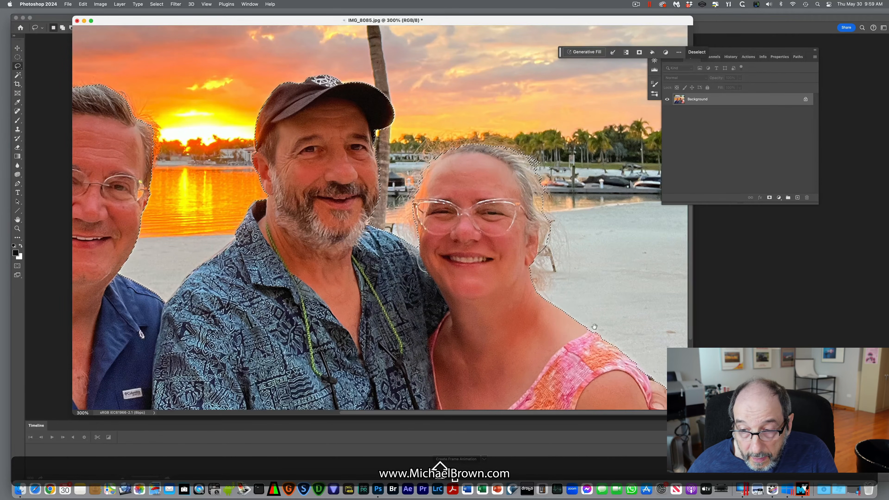
# Cut the three selected people out of the Background layer and paste them in place on a new layer
pyautogui.moveTo(467, 278); pyautogui.dragTo(467, 151)
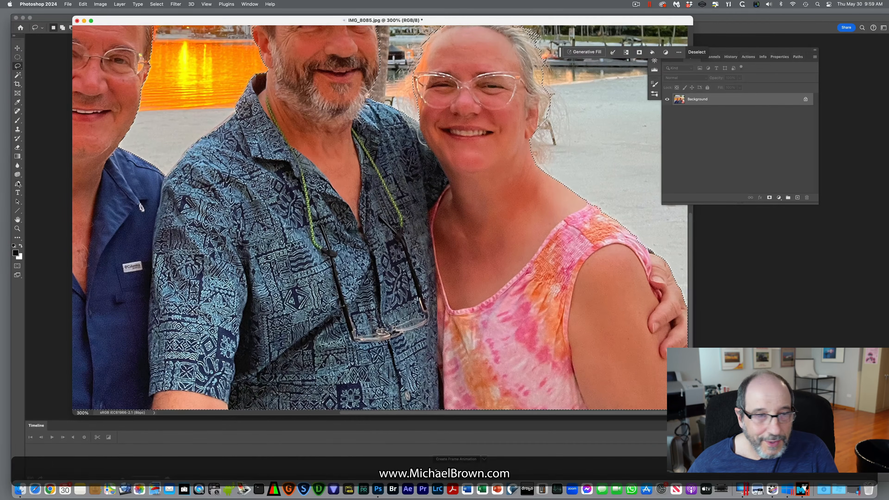
pyautogui.click(17, 219)
pyautogui.doubleClick(17, 219)
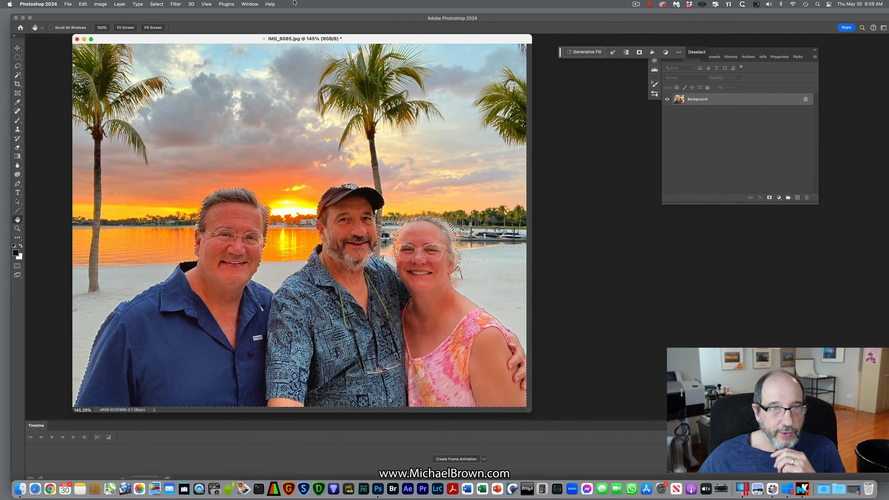
pyautogui.click(83, 4)
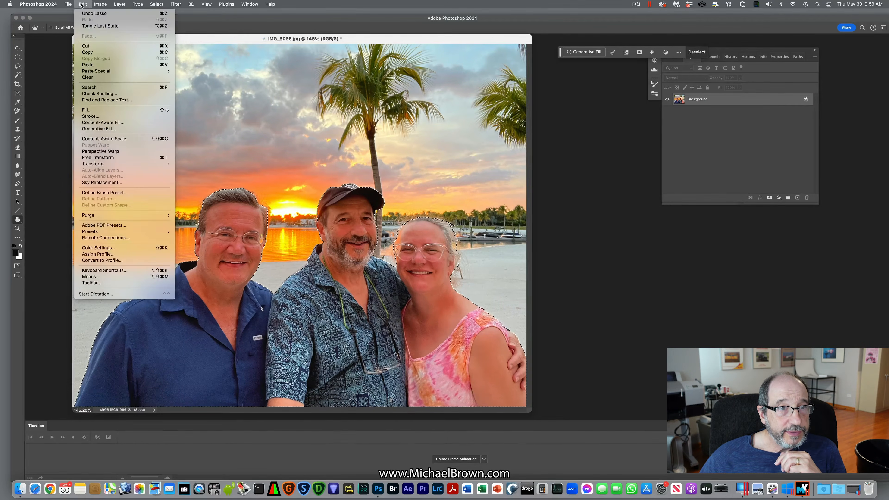
pyautogui.click(87, 45)
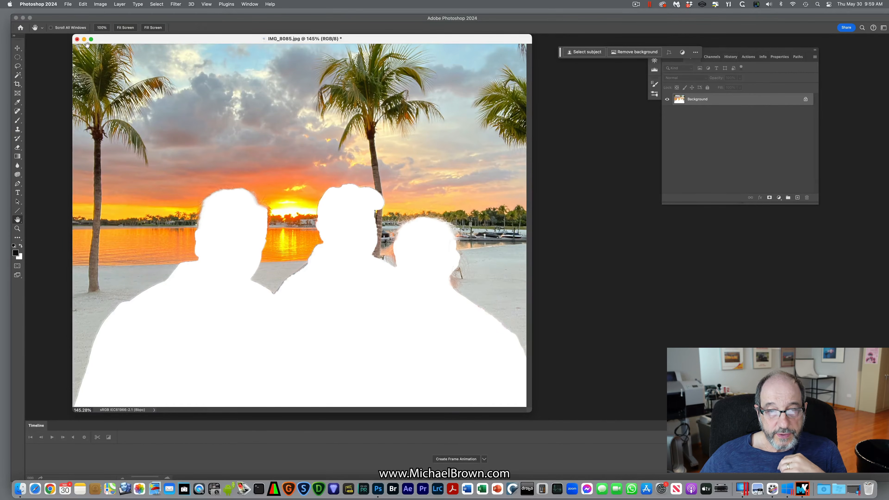
pyautogui.click(18, 76)
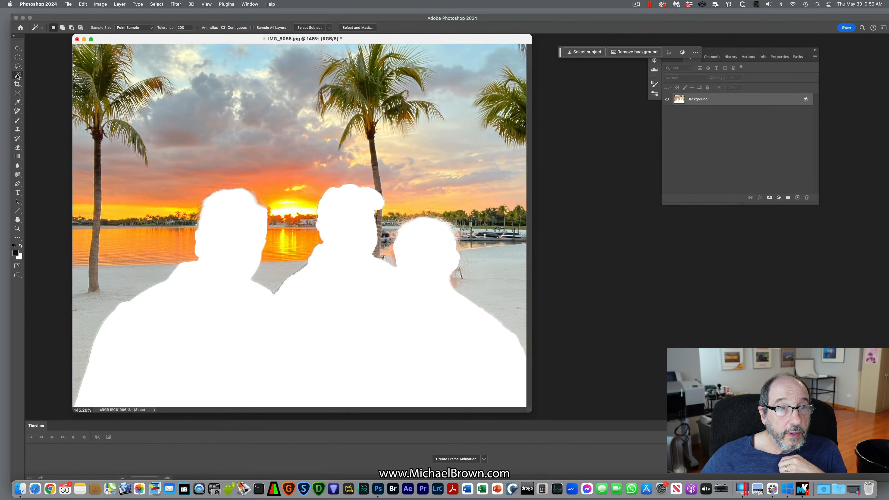
pyautogui.click(85, 5)
pyautogui.moveTo(103, 71)
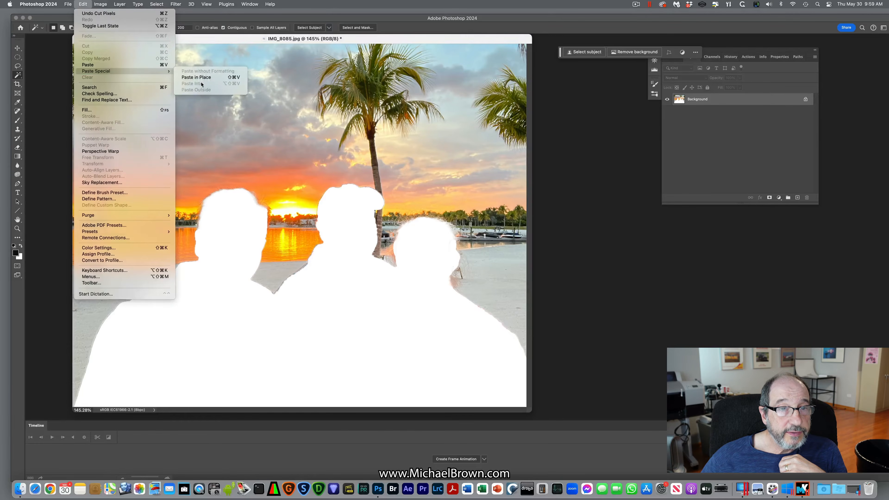
pyautogui.click(196, 77)
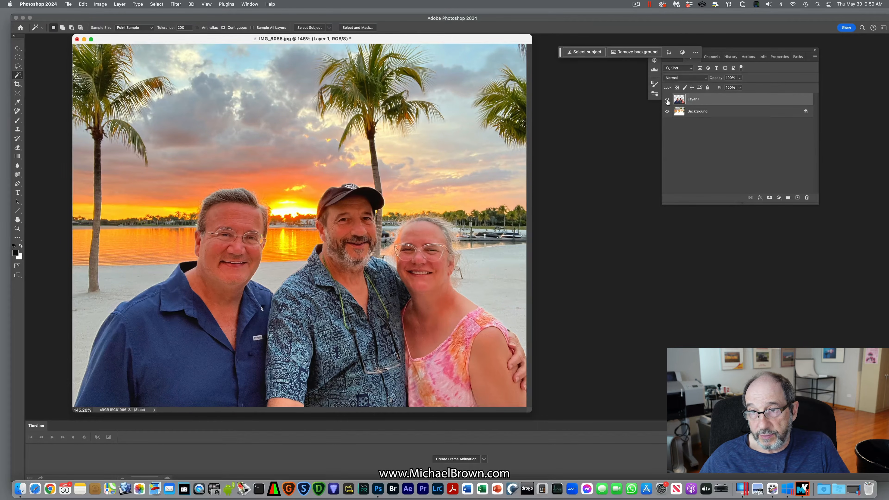
# Hide the layer holding the people and select the white cutout on the Background layer using the Magic Wand at tolerance 32
pyautogui.click(667, 100)
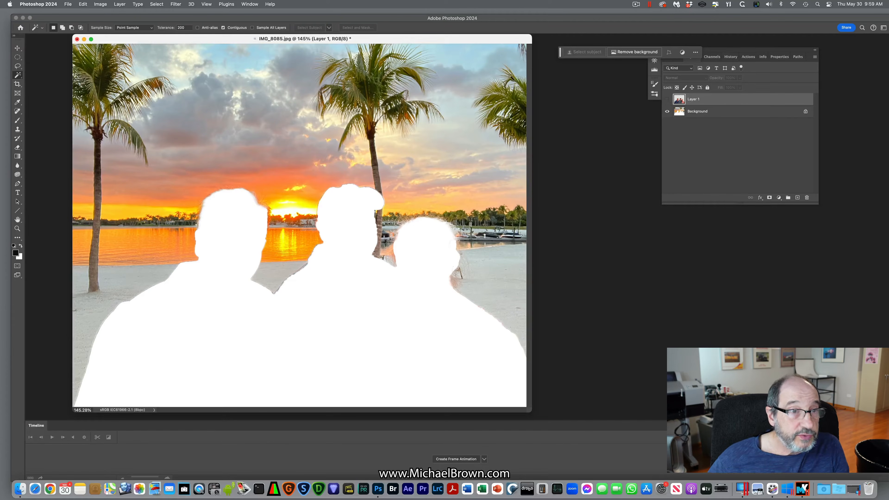
pyautogui.doubleClick(185, 28)
pyautogui.write('32')
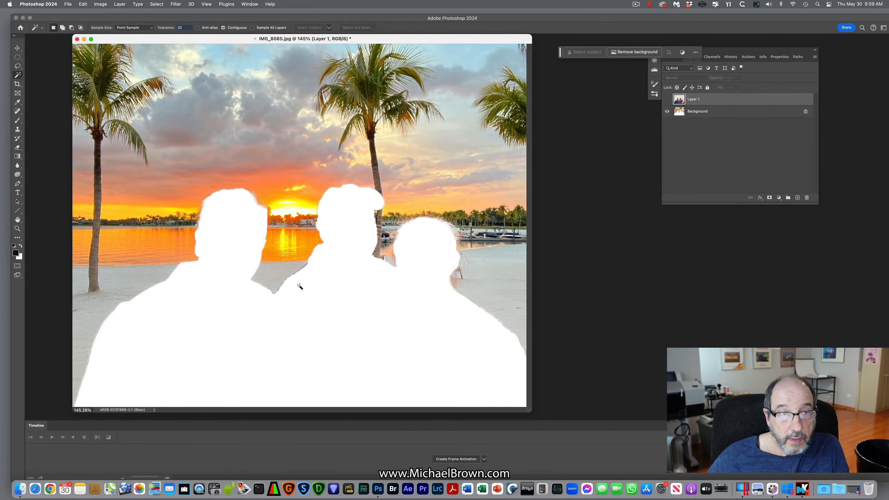
pyautogui.click(347, 311)
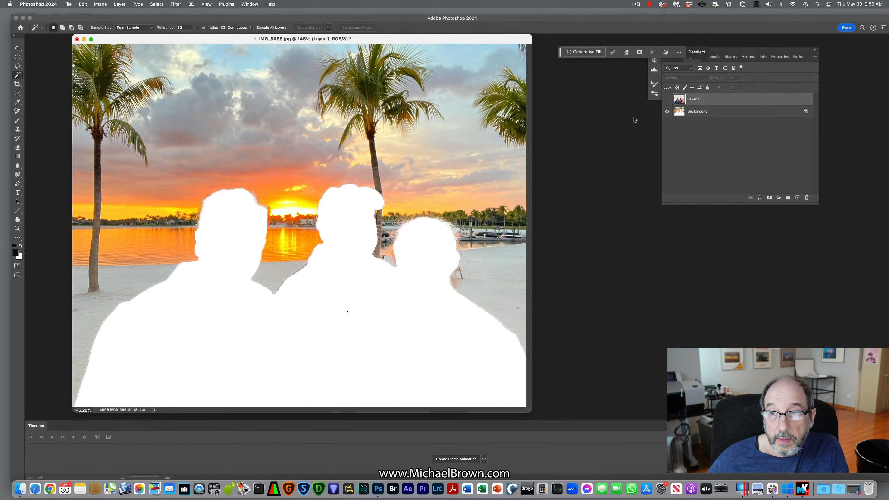
pyautogui.click(697, 112)
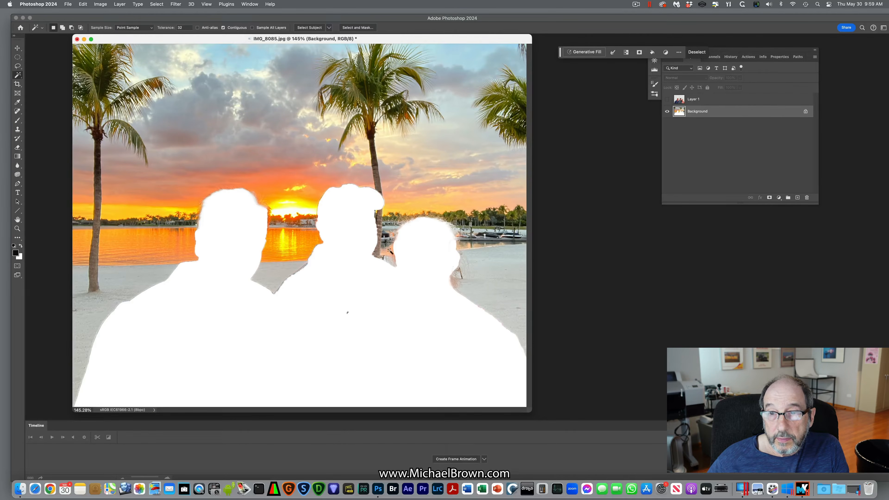
pyautogui.click(312, 332)
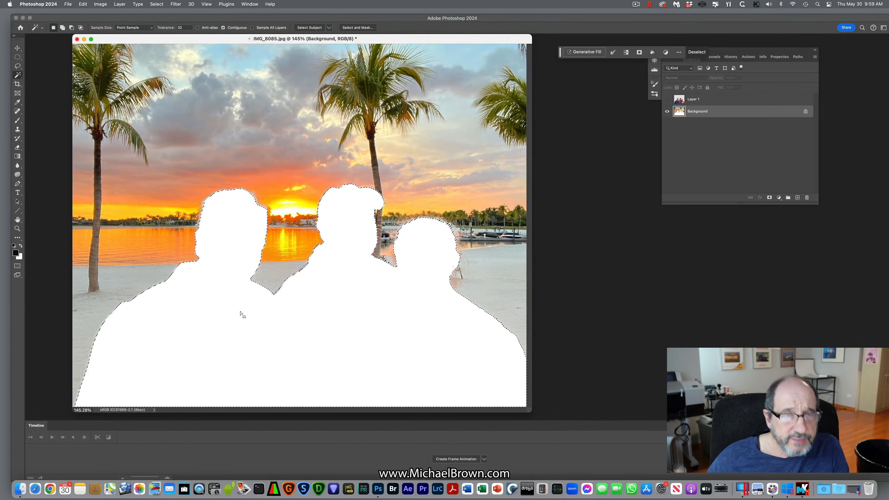
# Expand the selection of the white cutout by 20 pixels
pyautogui.click(156, 4)
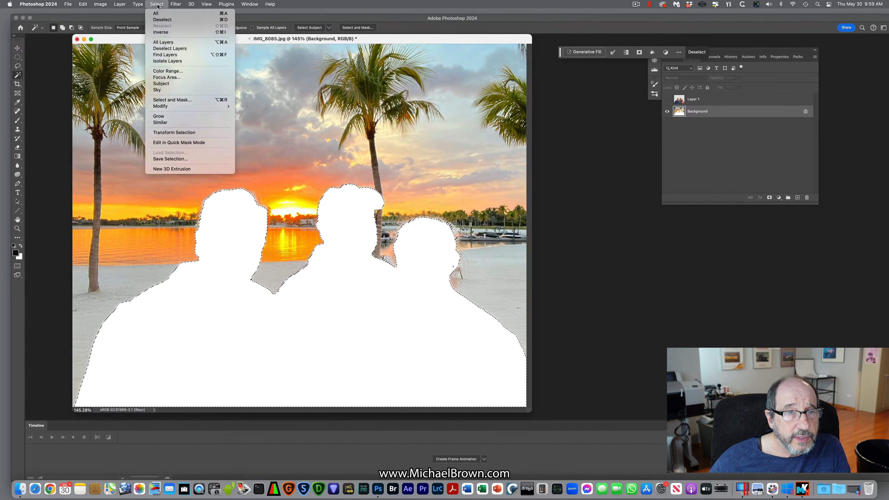
pyautogui.moveTo(214, 106)
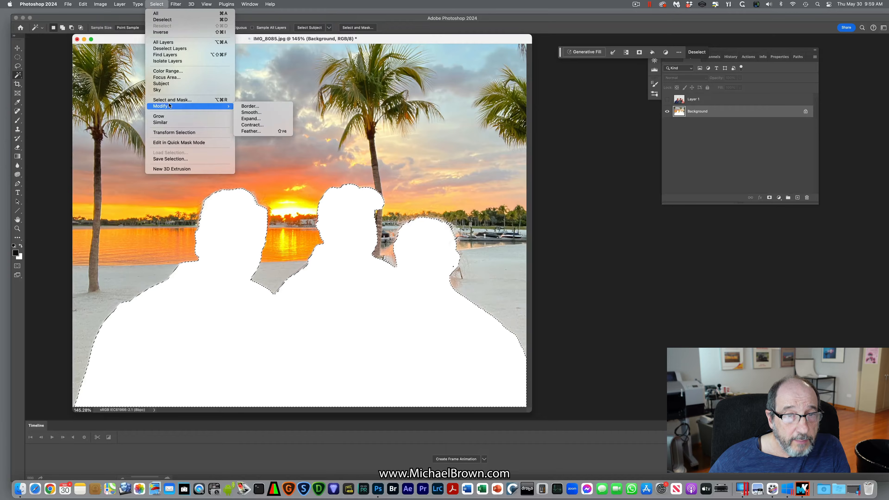
pyautogui.click(240, 119)
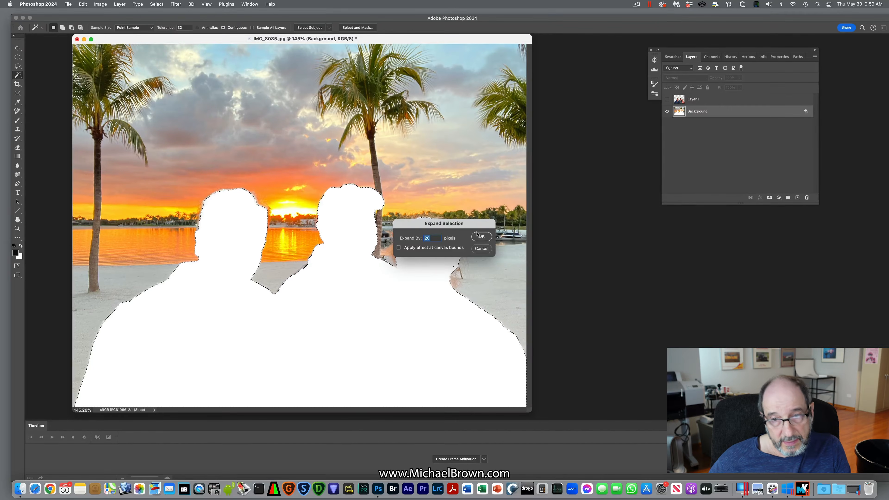
pyautogui.click(479, 237)
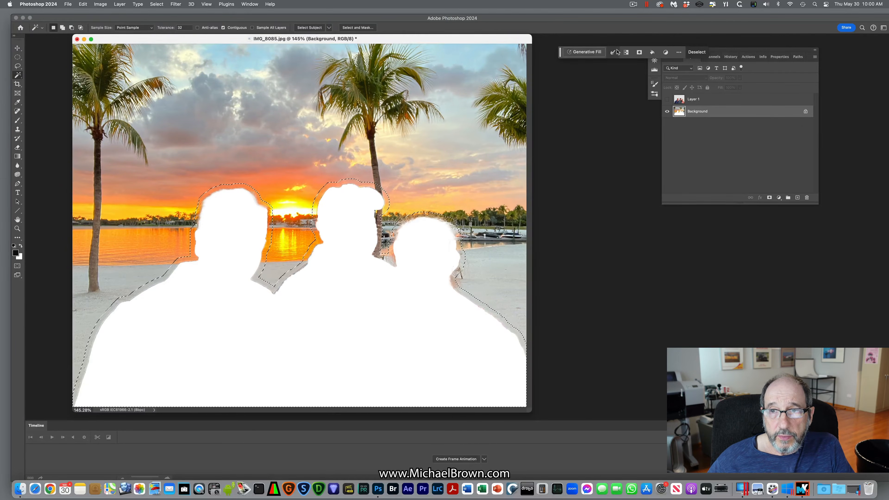
# Fill the expanded selection with generated beach scenery using Generative Fill with an empty prompt
pyautogui.moveTo(560, 52); pyautogui.dragTo(544, 129)
pyautogui.moveTo(543, 170); pyautogui.dragTo(559, 223)
pyautogui.click(575, 222)
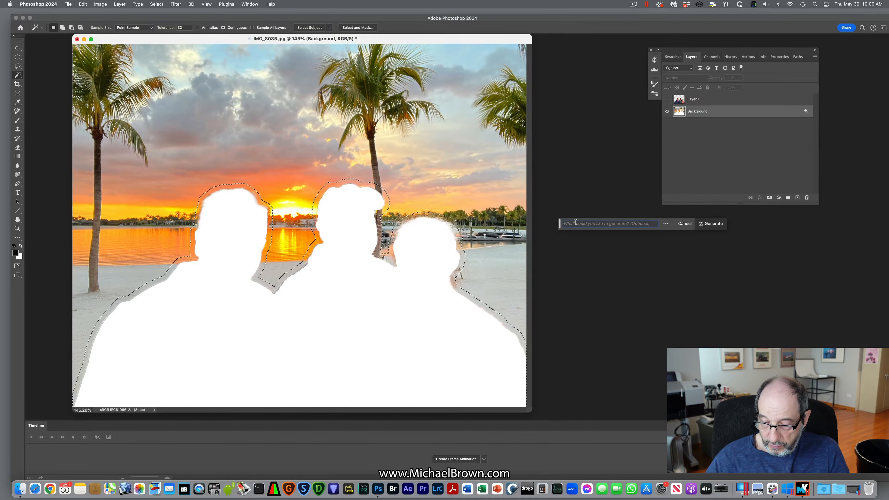
pyautogui.press('Return')
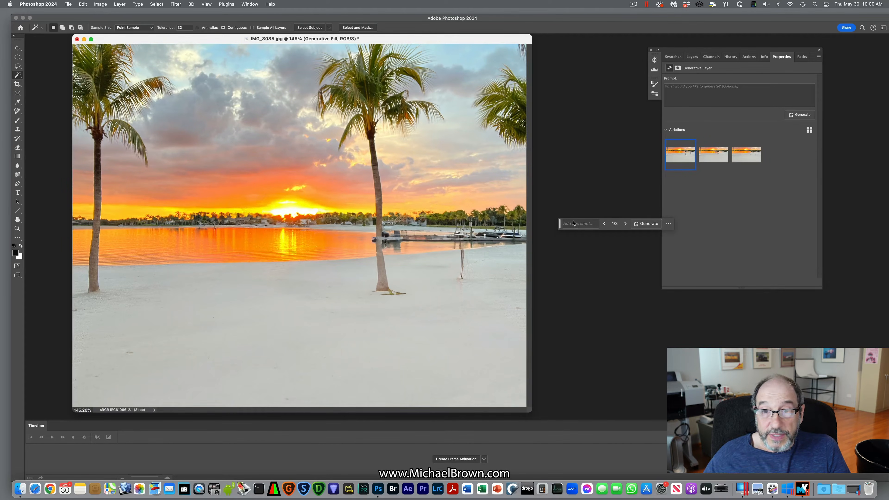
pyautogui.moveTo(691, 162)
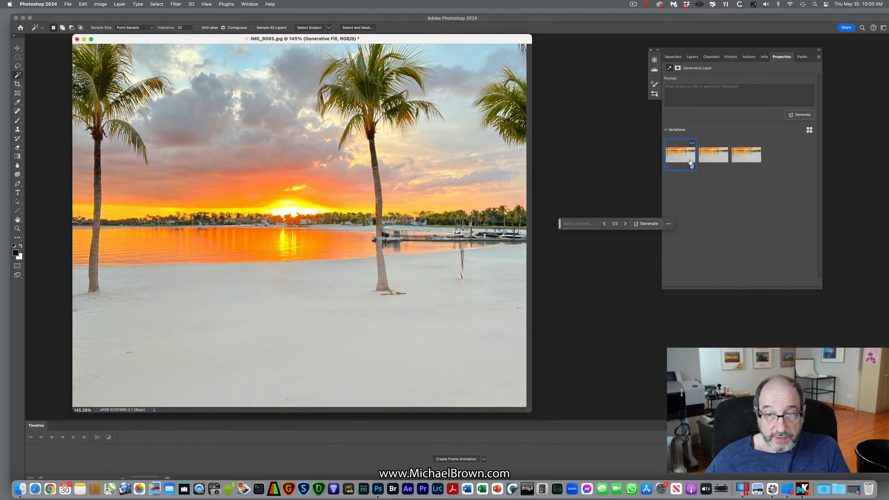
# Compare the three generated beach variations and choose the second one for the fill
pyautogui.click(717, 159)
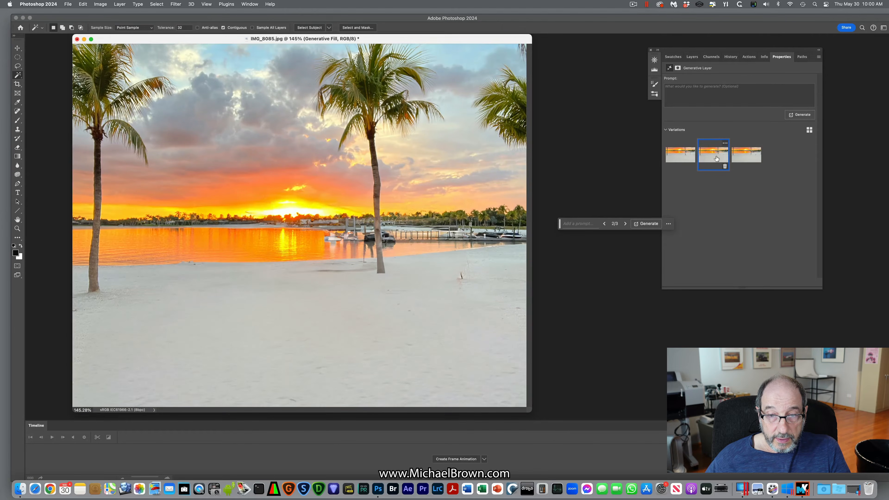
pyautogui.click(744, 158)
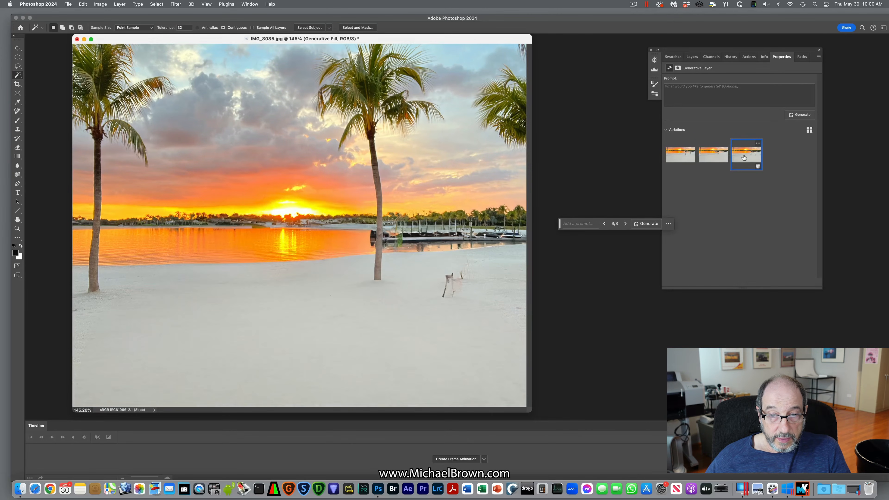
pyautogui.click(720, 160)
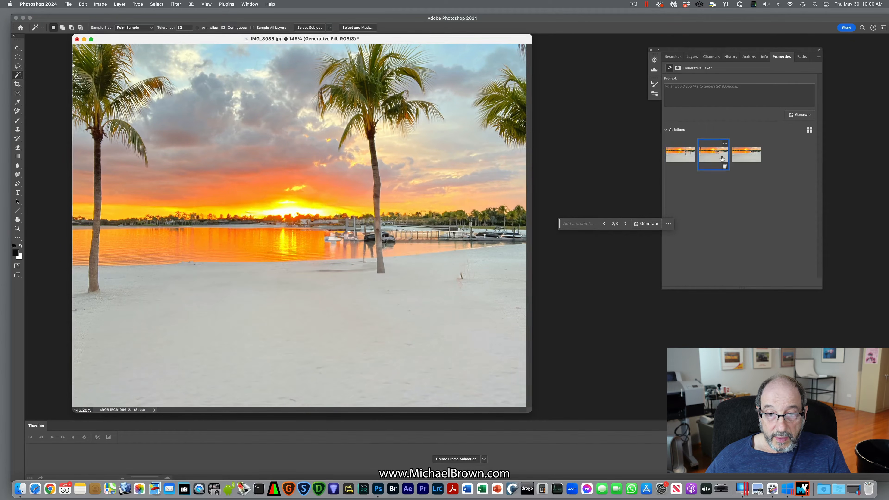
pyautogui.click(737, 159)
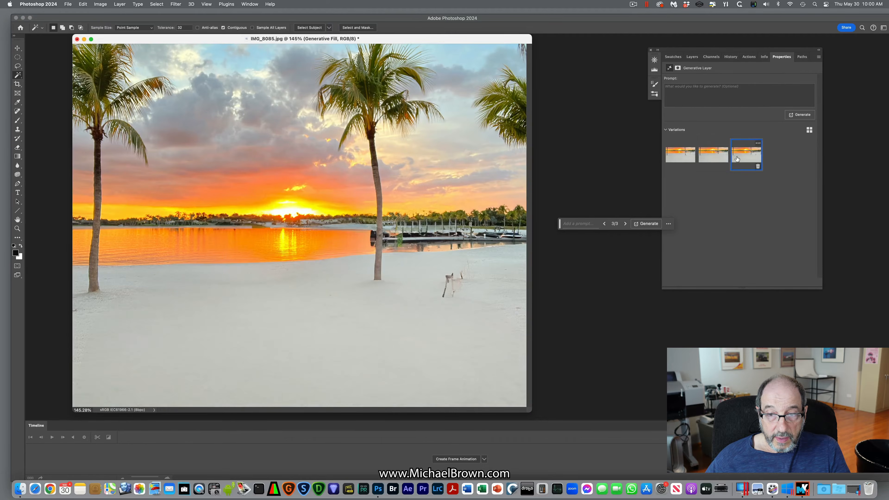
pyautogui.click(708, 159)
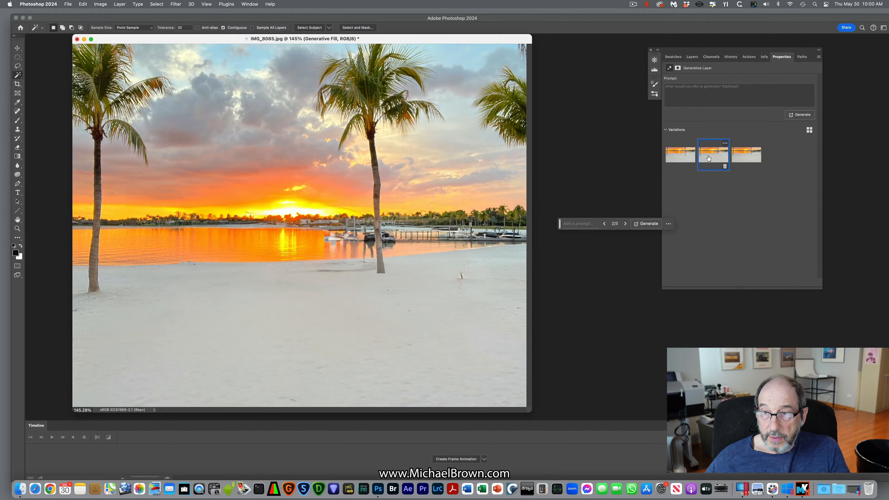
# Merge the Generative Fill layer down into the Background layer
pyautogui.click(691, 57)
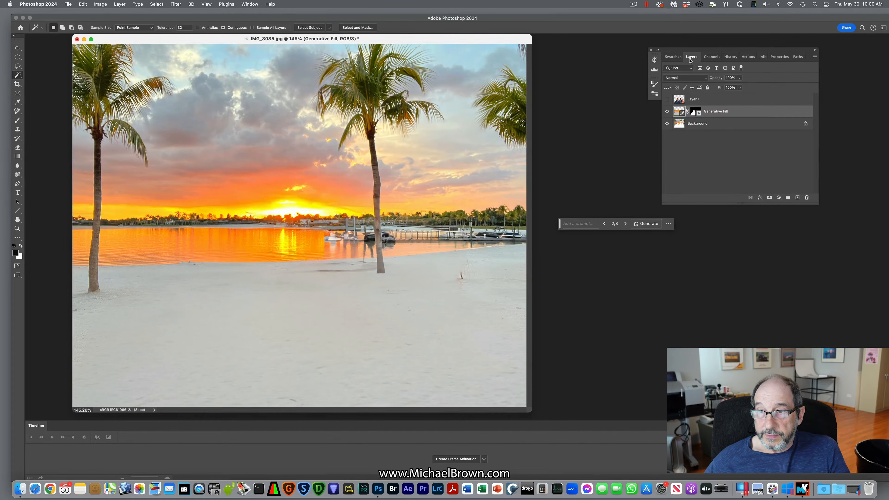
pyautogui.click(814, 57)
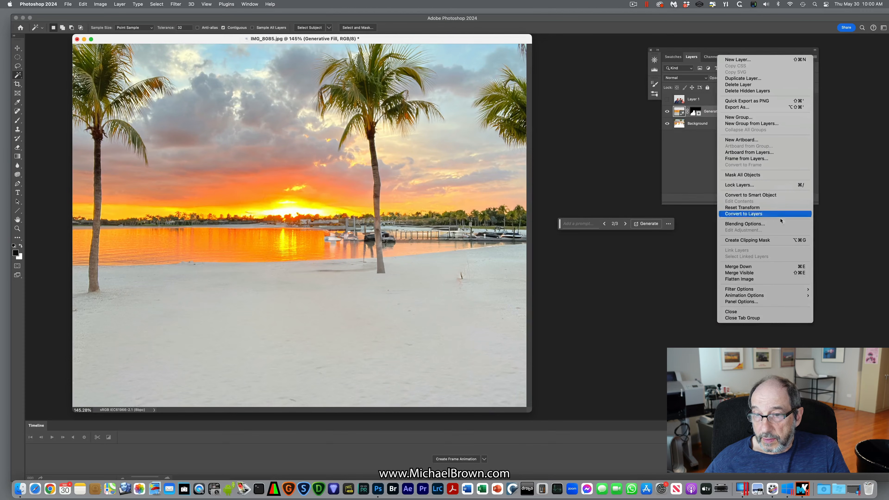
pyautogui.click(769, 267)
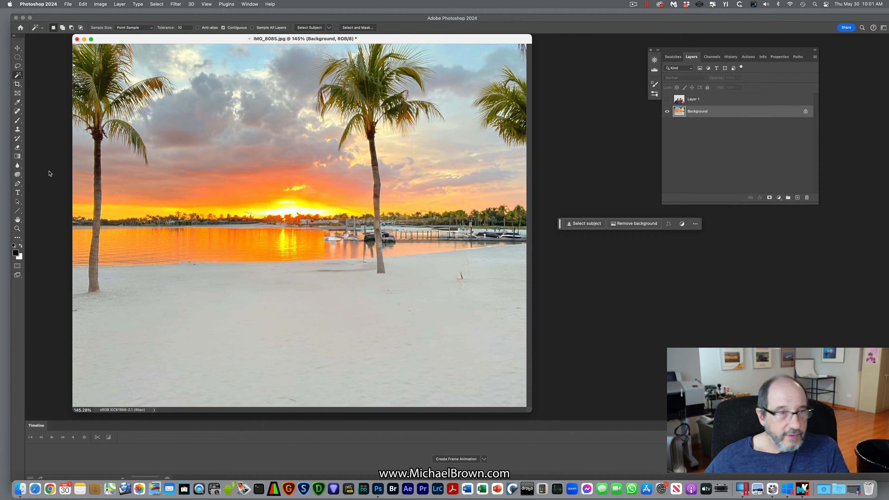
# Remove the small leftover spot on the sand near the pier with an enlarged content-aware Spot Healing Brush
pyautogui.click(17, 111)
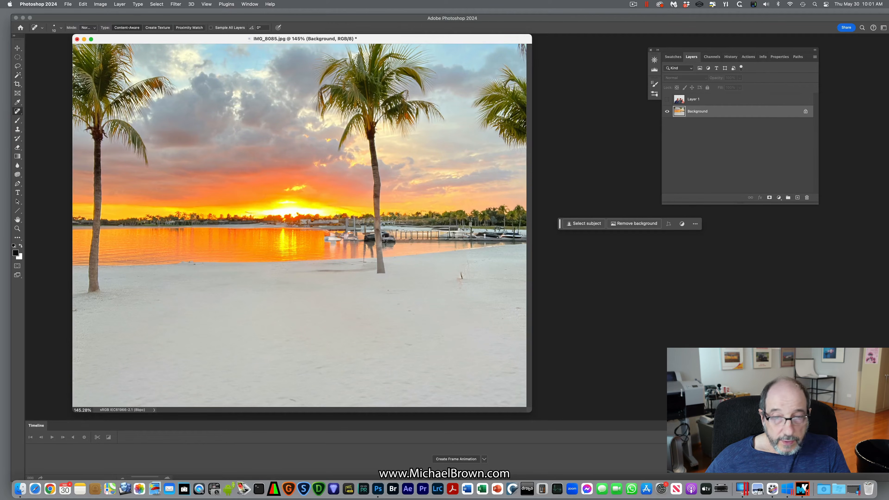
pyautogui.press(']')
pyautogui.press(']')
pyautogui.press(']')
pyautogui.press(']')
pyautogui.press(']')
pyautogui.press(']')
pyautogui.press(']')
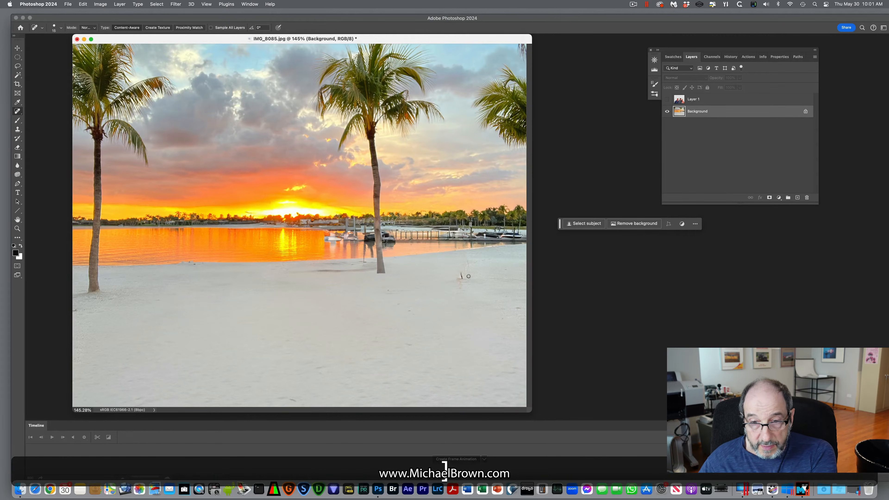
pyautogui.moveTo(467, 261); pyautogui.dragTo(459, 287)
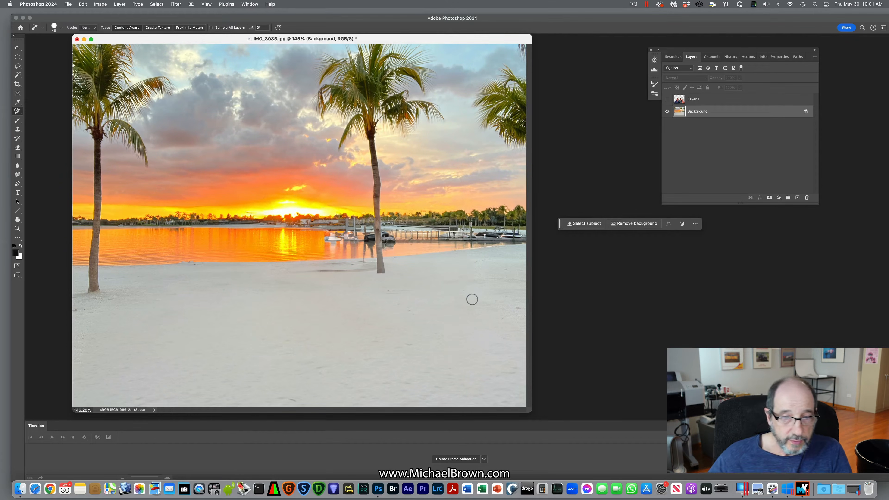
# Show Layer 1 with the people again, toggling its visibility to check the rebuilt background behind them
pyautogui.click(667, 100)
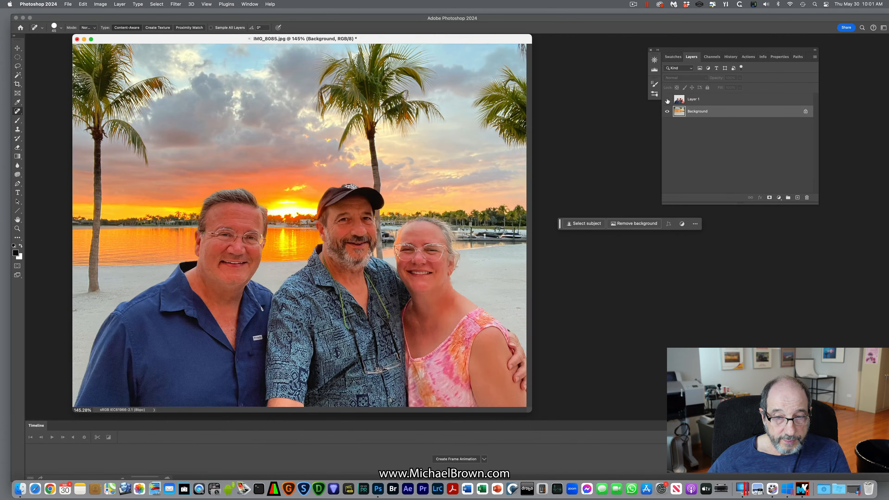
pyautogui.click(667, 100)
pyautogui.click(667, 100)
pyautogui.click(667, 99)
pyautogui.click(667, 100)
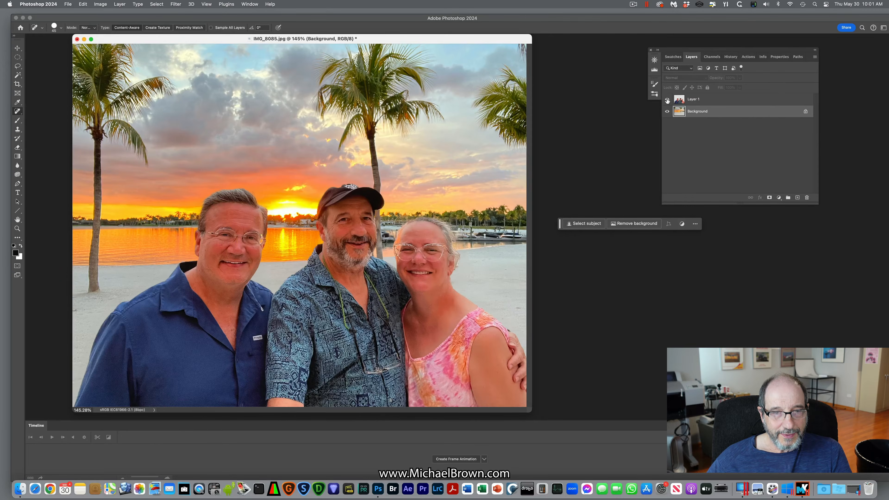
pyautogui.click(667, 99)
pyautogui.click(667, 100)
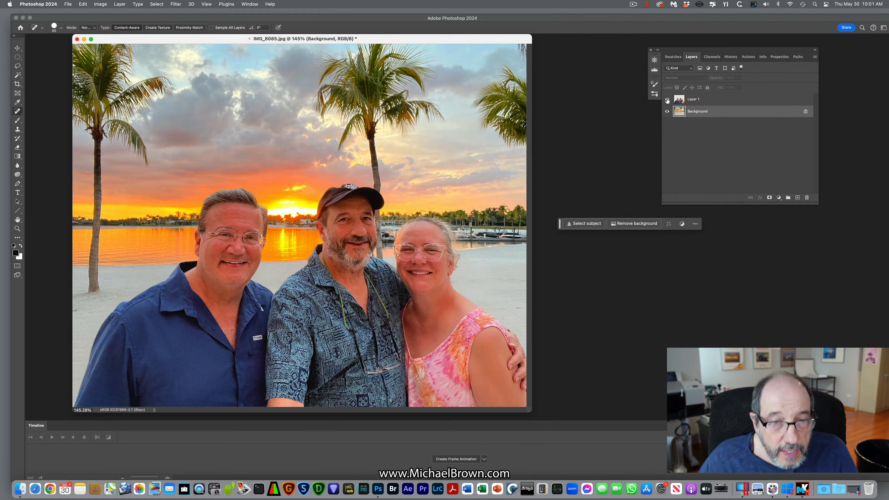
# Start exporting the layers to files and set the 2D to 3D folder as the destination
pyautogui.moveTo(151, 38); pyautogui.dragTo(145, 42)
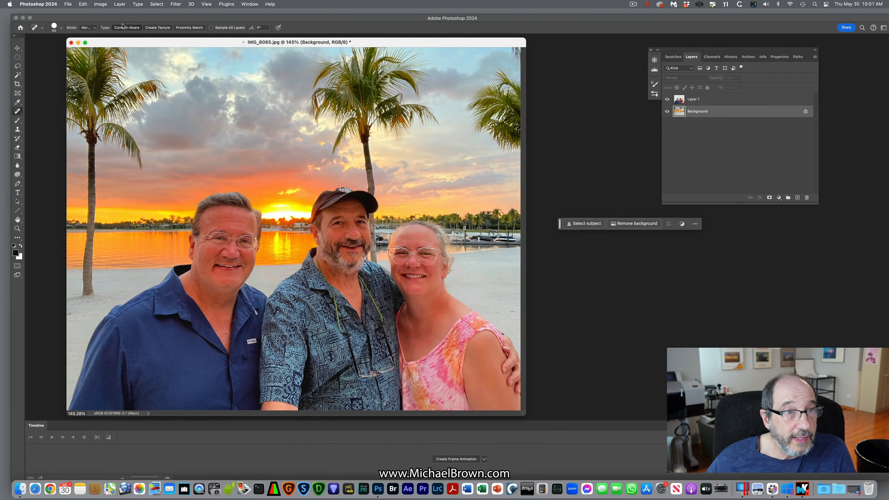
pyautogui.click(68, 5)
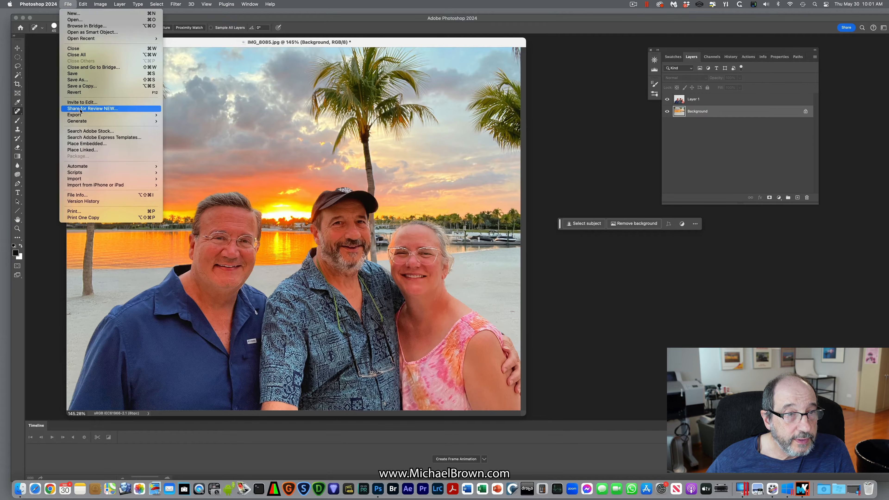
pyautogui.moveTo(140, 115)
pyautogui.click(190, 176)
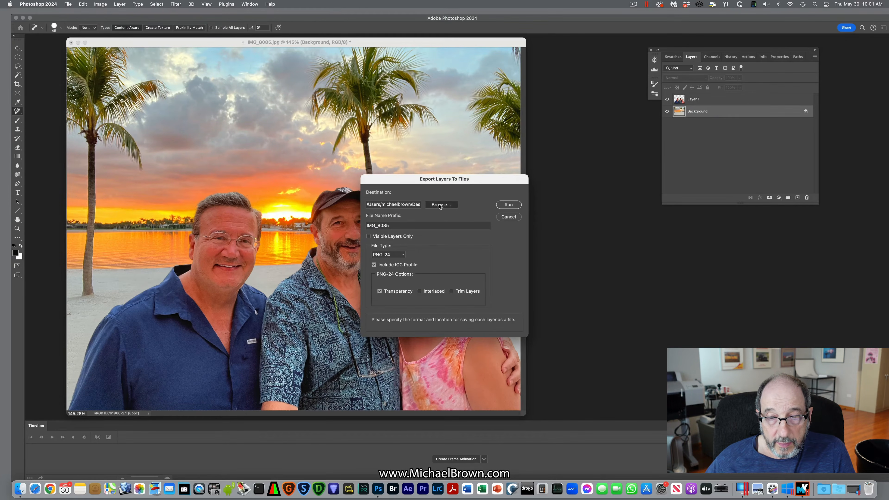
pyautogui.click(439, 205)
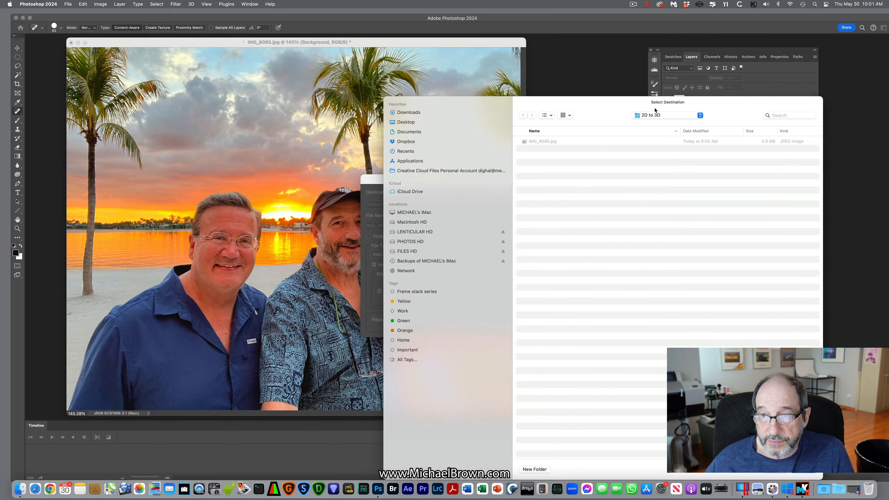
pyautogui.click(804, 471)
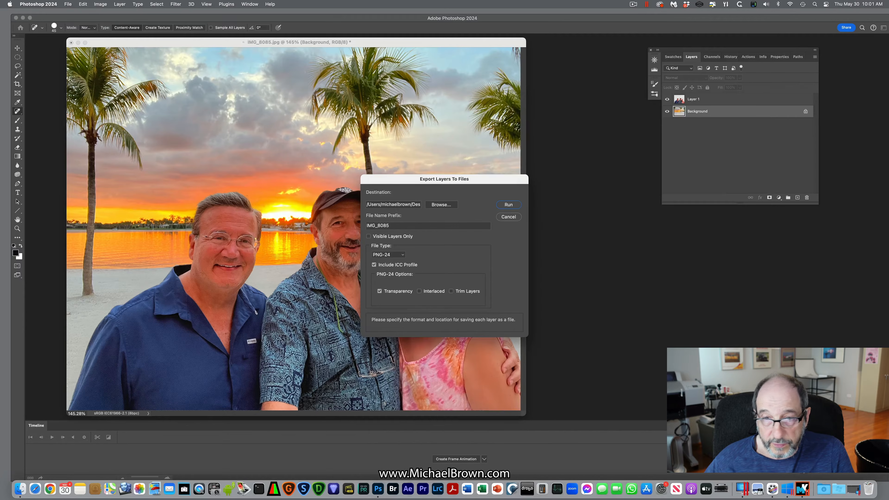
# Export each layer as a PNG-24 file with the file name prefix left empty
pyautogui.click(402, 255)
pyautogui.click(436, 259)
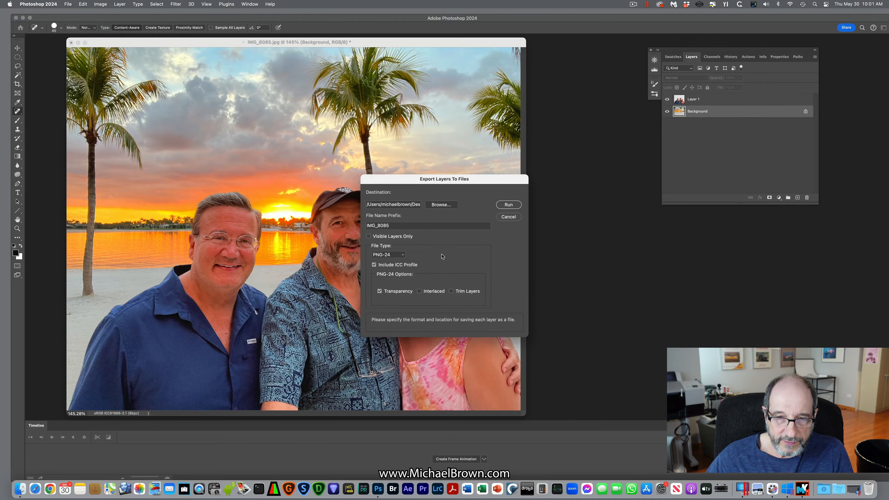
pyautogui.moveTo(390, 226); pyautogui.dragTo(338, 213)
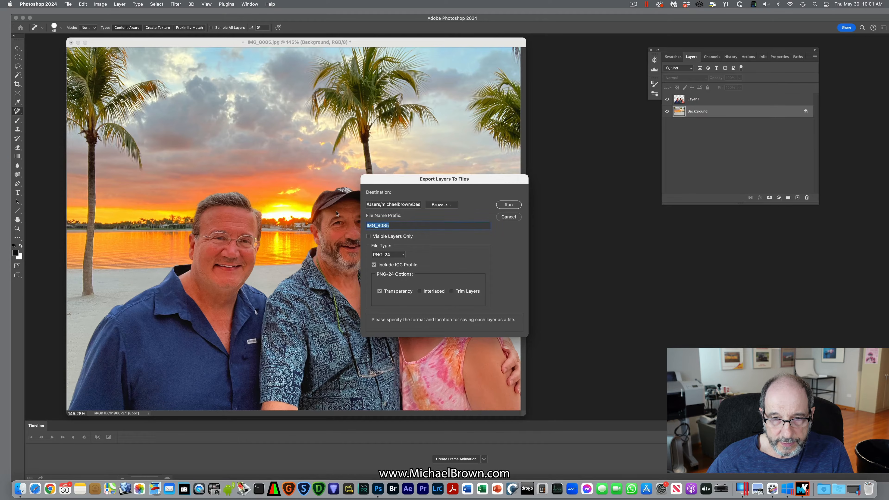
pyautogui.press('BackSpace')
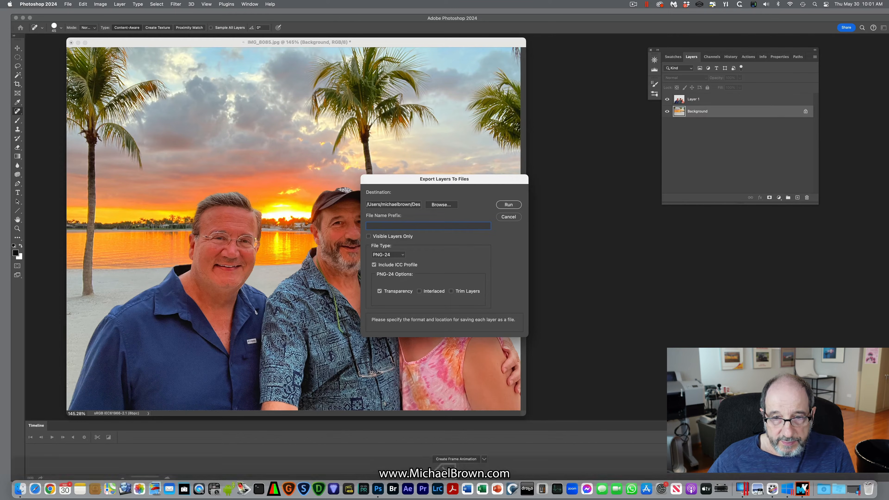
pyautogui.click(509, 205)
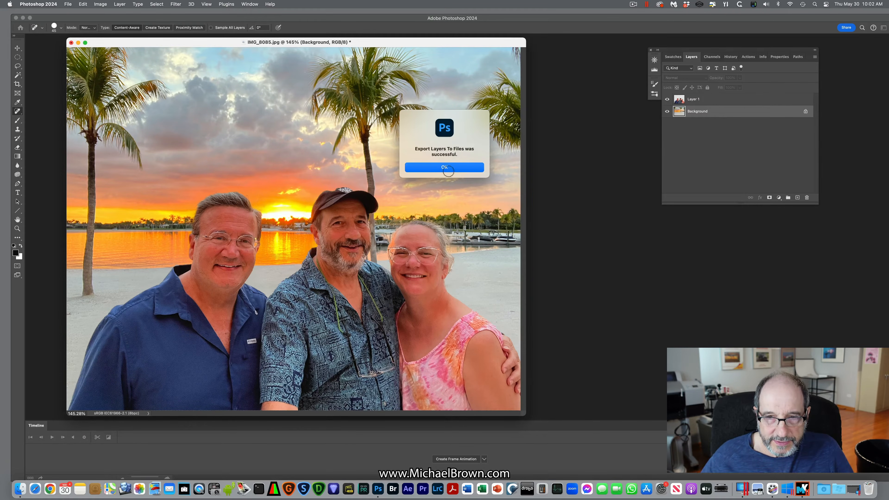
pyautogui.click(448, 168)
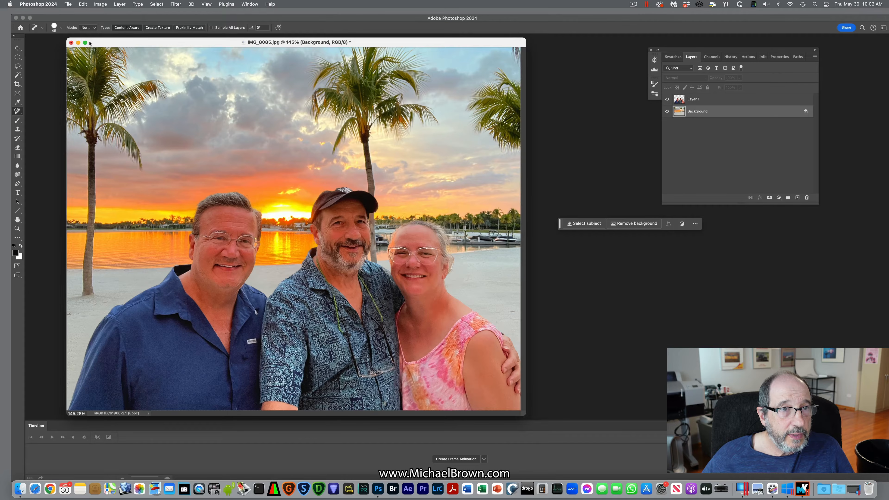
# Save the layered document in Photoshop format as "IMG_8085 with layers.psd" in the 2D to 3D folder
pyautogui.click(68, 5)
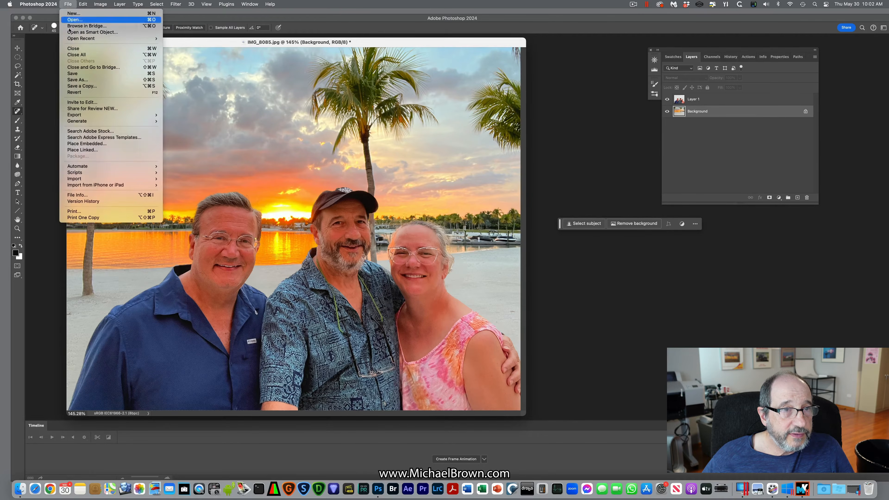
pyautogui.click(76, 80)
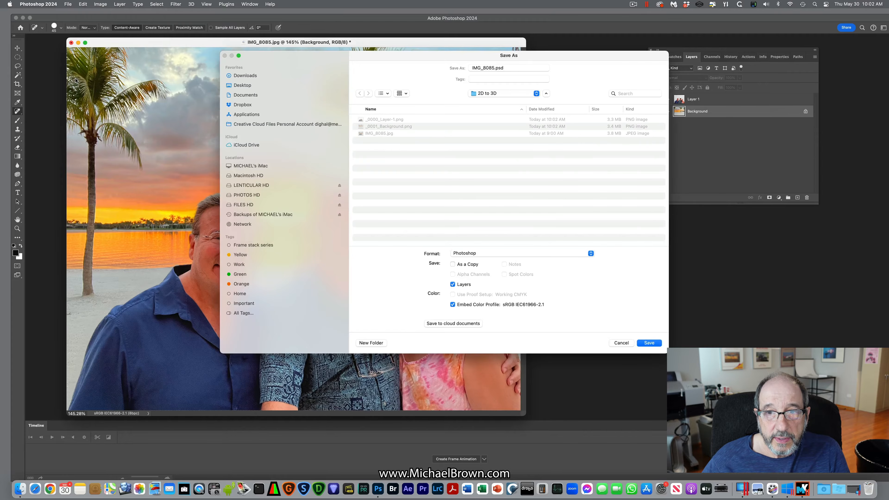
pyautogui.click(494, 67)
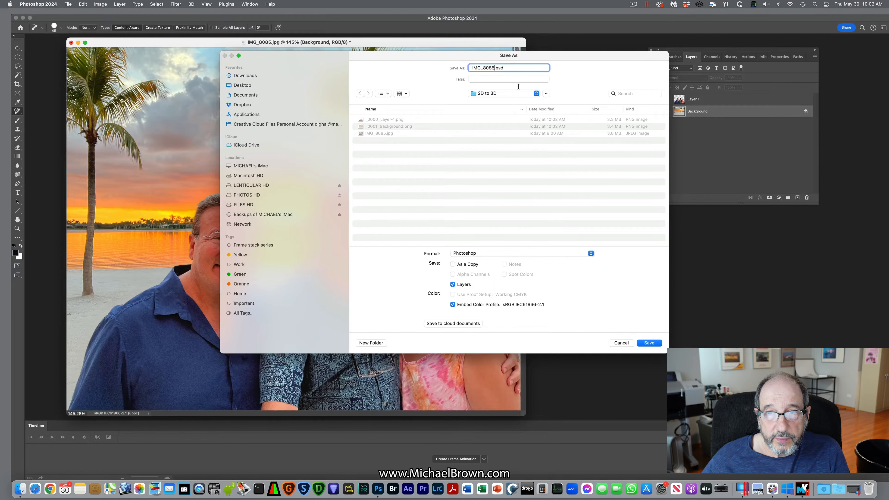
pyautogui.write('with')
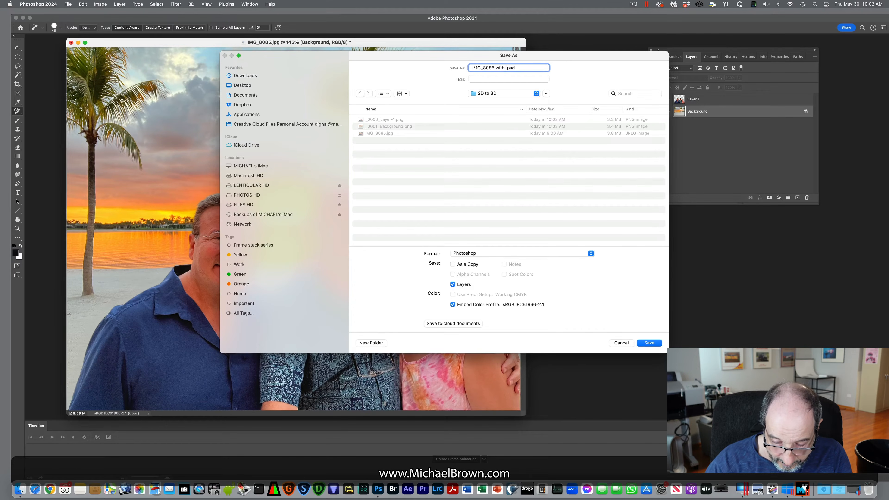
pyautogui.write(' layers')
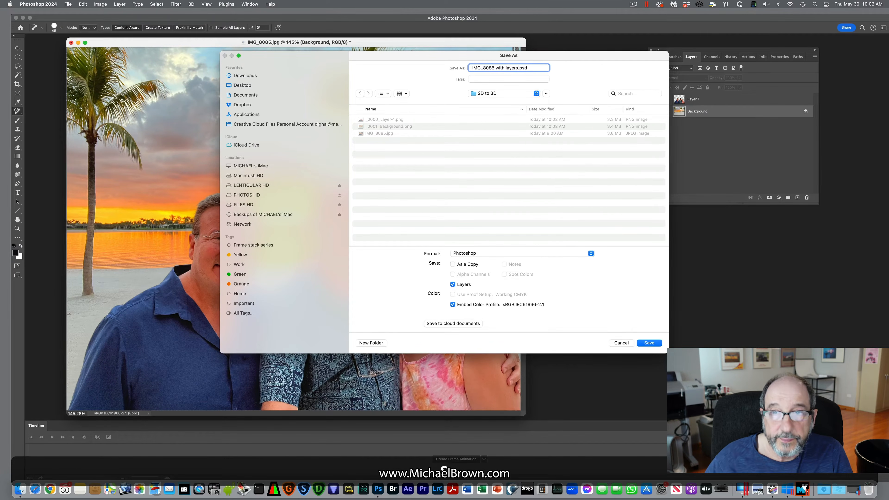
pyautogui.click(651, 343)
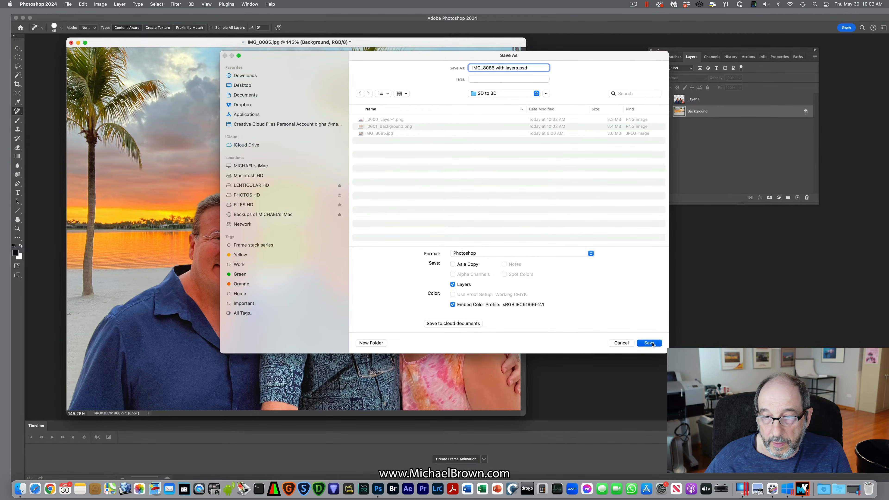
pyautogui.click(528, 220)
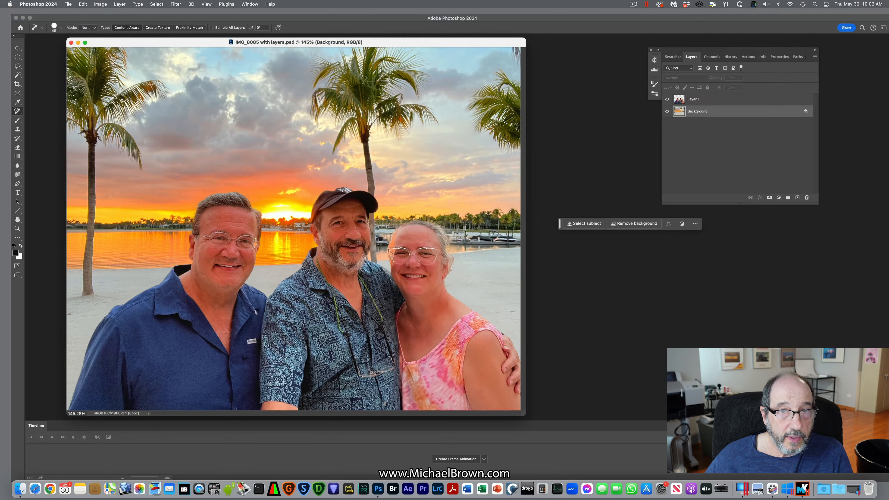
# Close the saved document and switch from Photoshop to Triaxes 3DMasterKit in the Windows 10 virtual machine
pyautogui.click(71, 43)
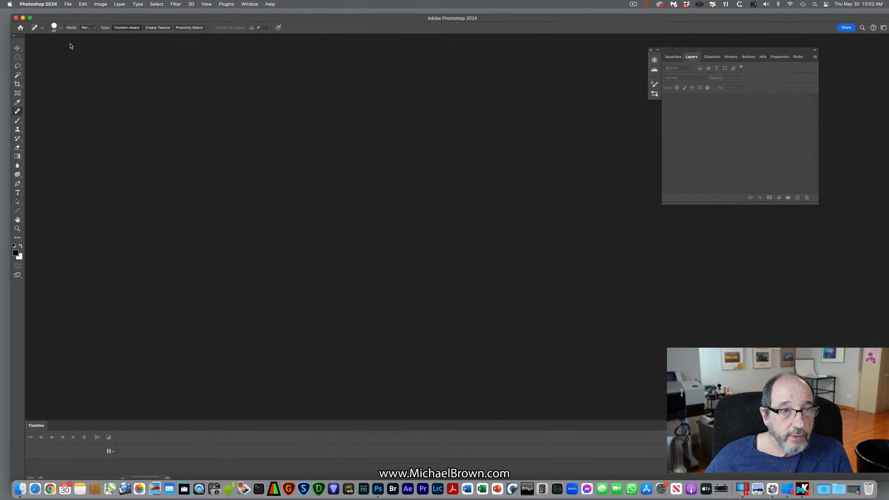
pyautogui.click(30, 5)
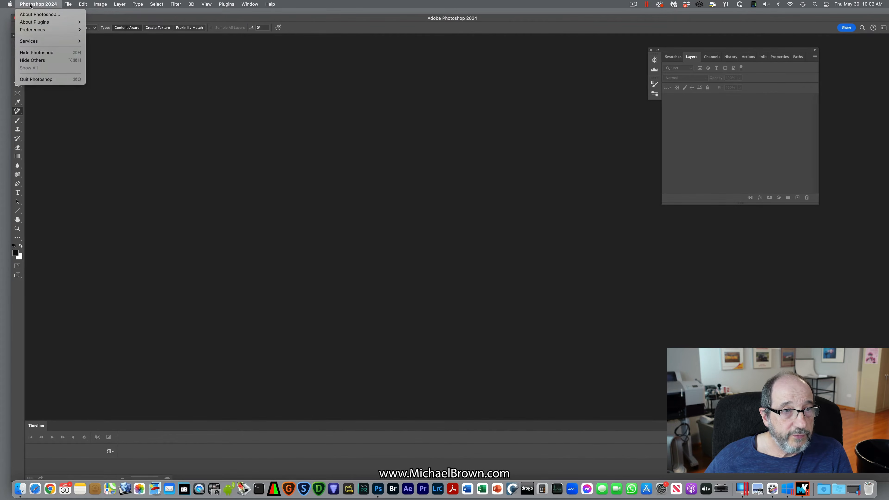
pyautogui.click(36, 54)
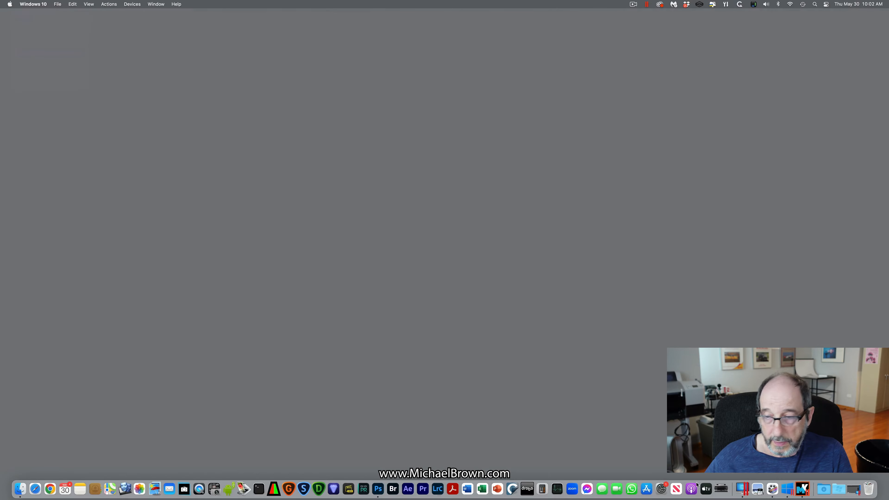
pyautogui.click(803, 490)
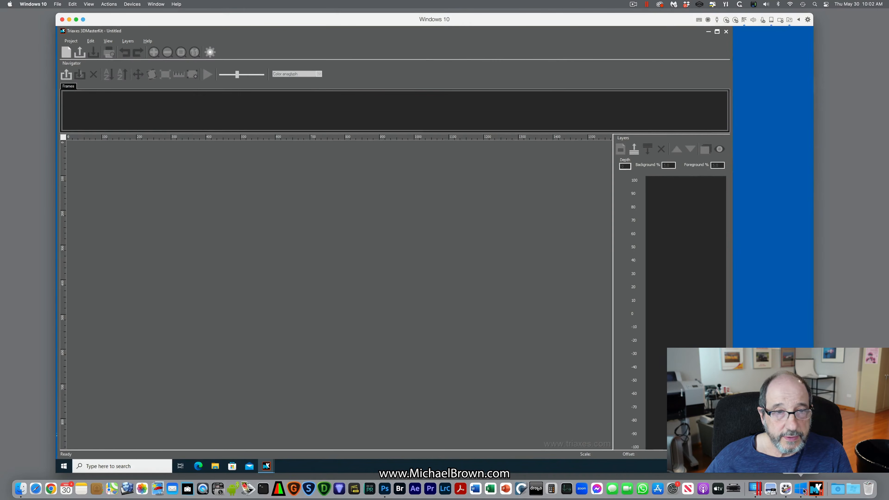
# Start adding layer files to the project and open the 2D to 3D folder on the Desktop
pyautogui.click(133, 42)
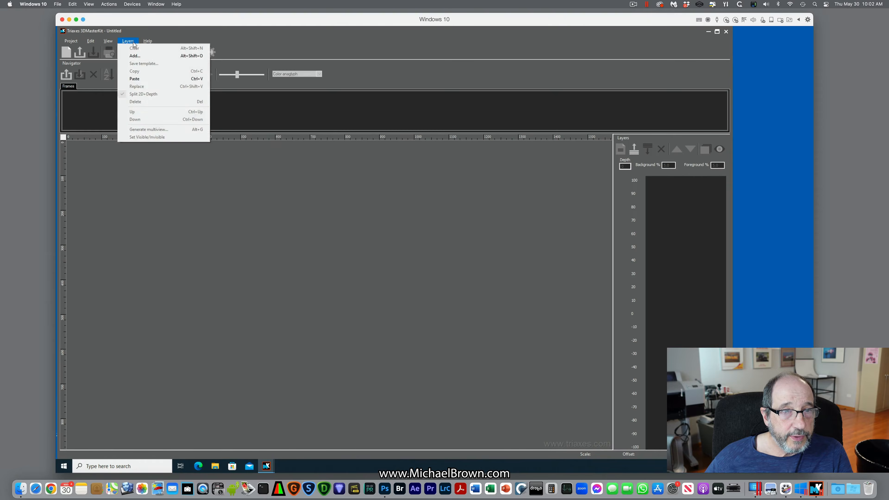
pyautogui.click(130, 55)
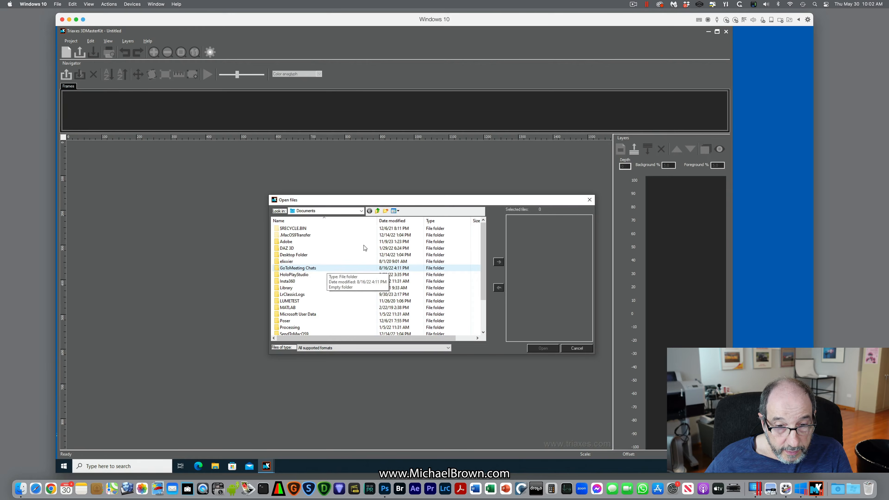
pyautogui.click(378, 211)
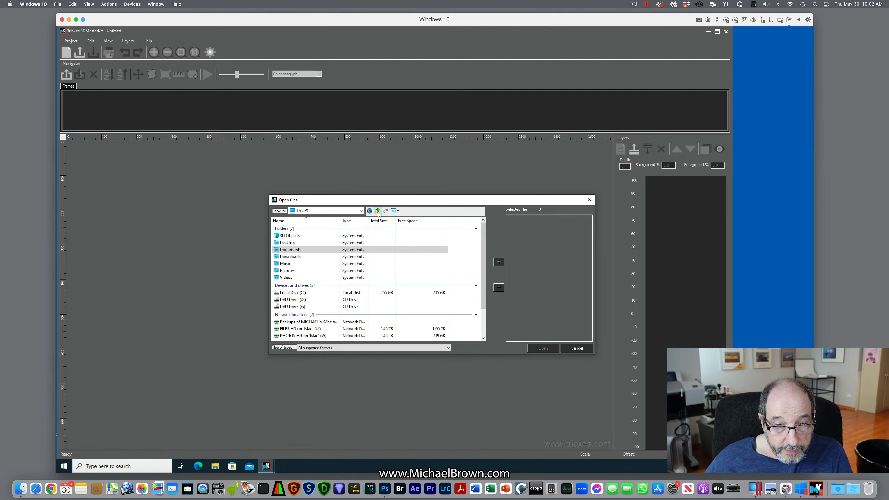
pyautogui.doubleClick(296, 244)
pyautogui.doubleClick(295, 238)
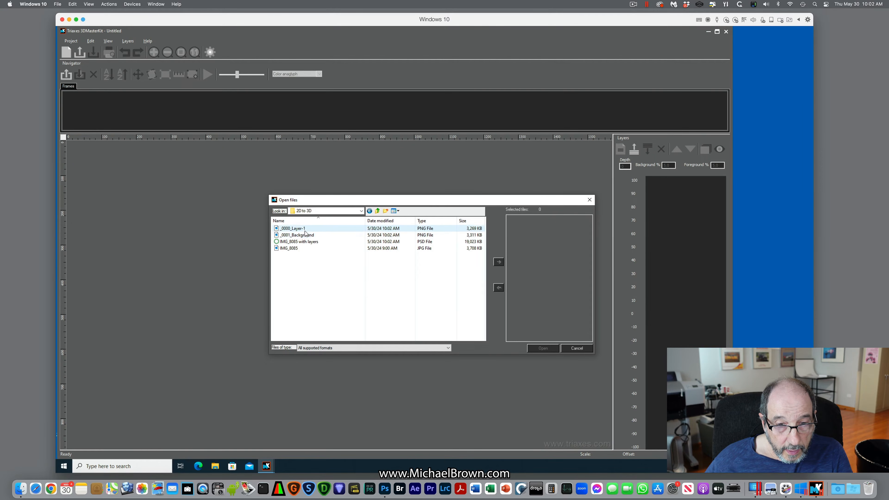
# Load the _0000_Layer-1 and _0001_Background PNG files as layers and move the background layer below the people layer
pyautogui.click(296, 228)
pyautogui.keyDown('shift'); pyautogui.click(297, 235); pyautogui.keyUp('shift')
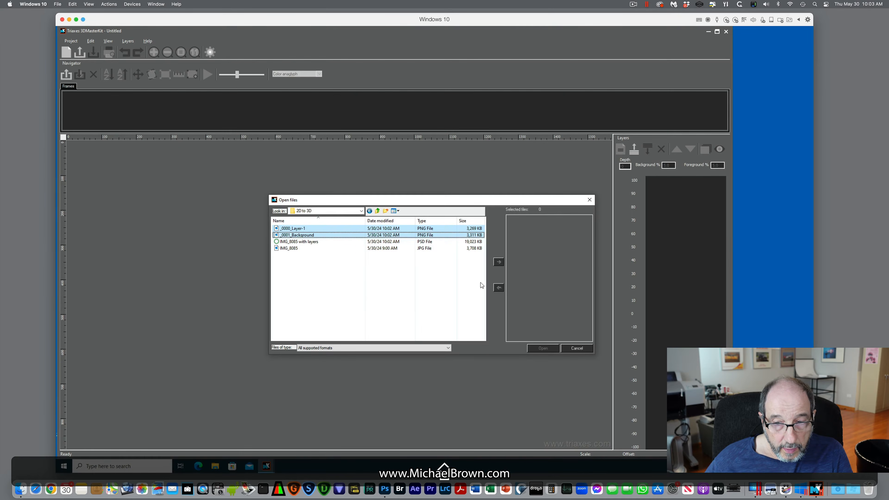
pyautogui.click(499, 262)
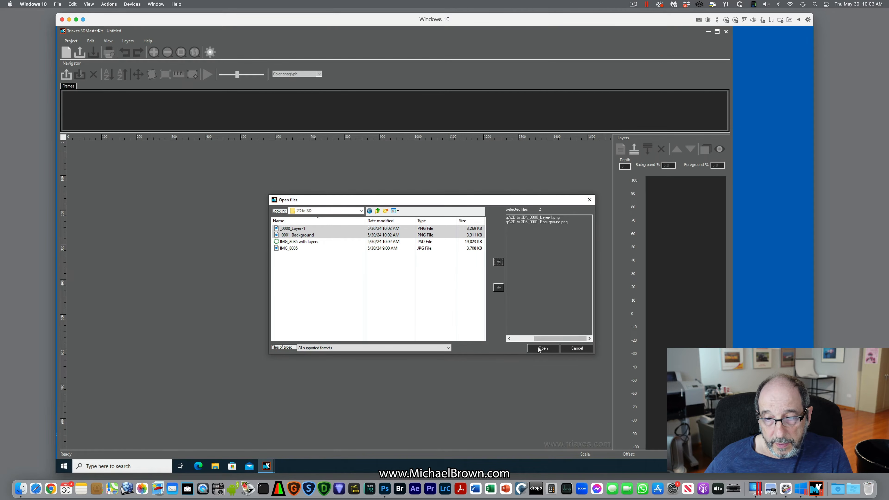
pyautogui.click(540, 349)
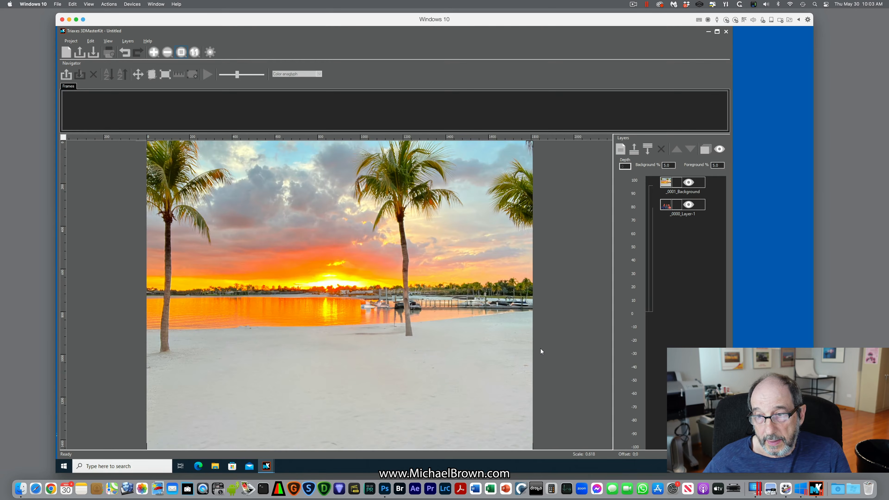
pyautogui.click(668, 183)
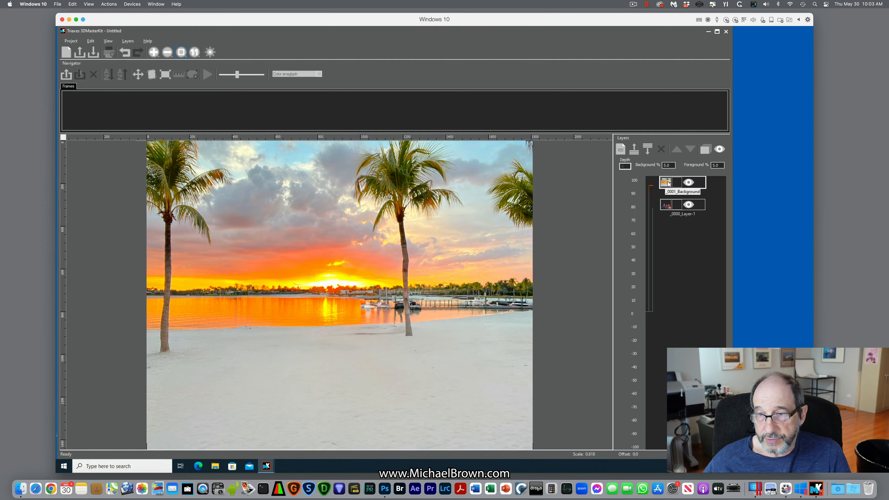
pyautogui.click(690, 151)
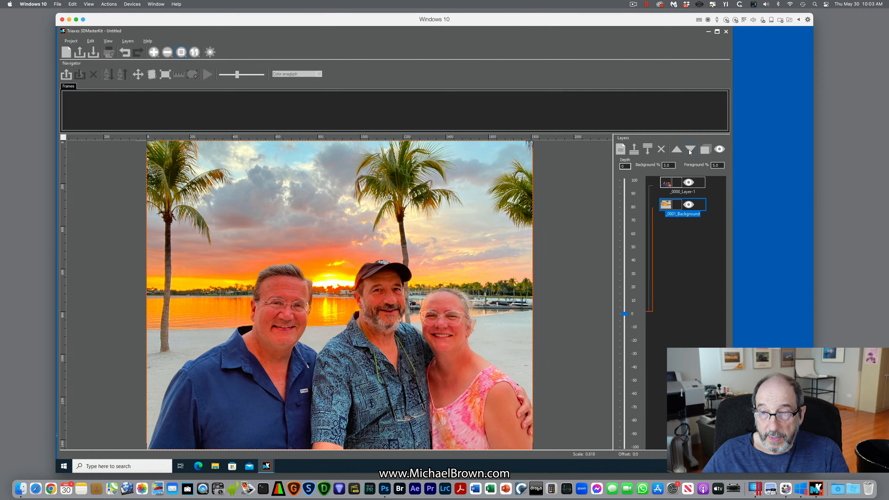
# Preview the Gradient-Contour method for the _0000_Layer-1 people layer, but generate and save its depth map with the AI - MiDaS method
pyautogui.click(676, 183)
pyautogui.rightClick(676, 184)
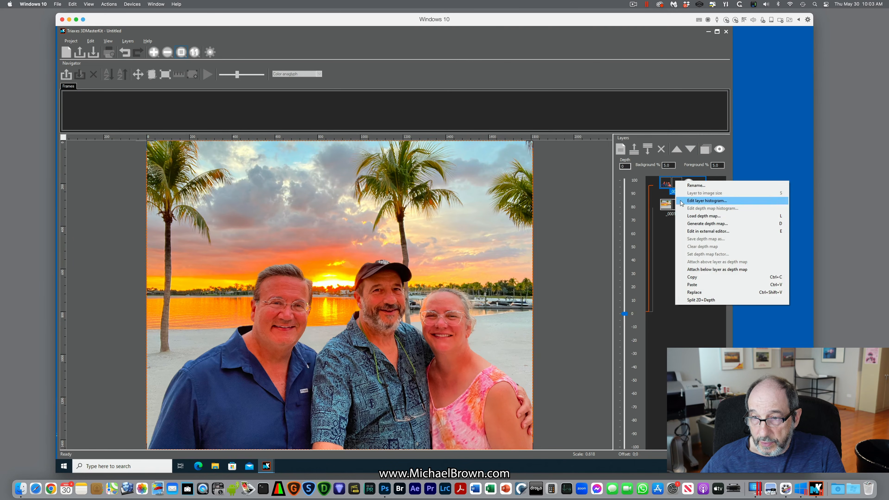
pyautogui.click(690, 224)
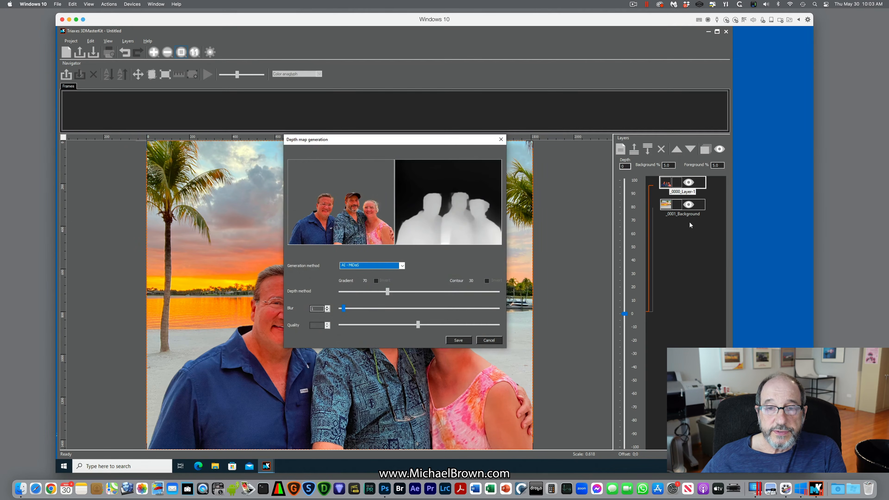
pyautogui.click(403, 264)
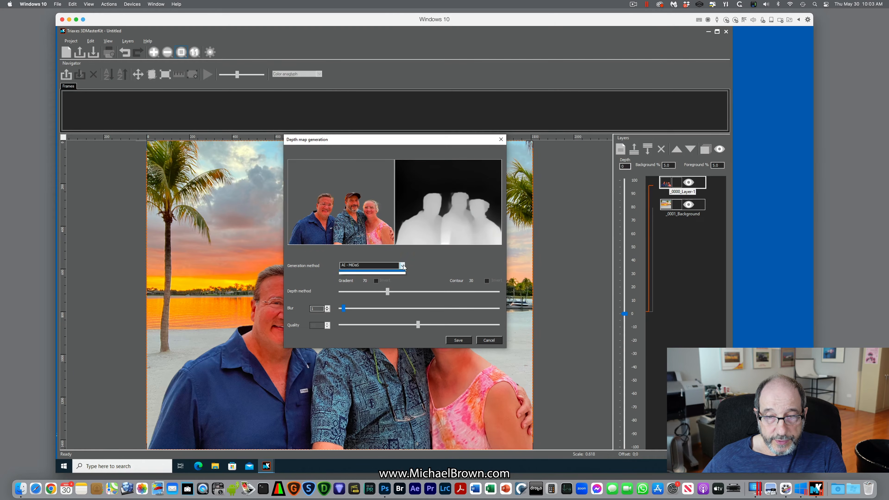
pyautogui.click(392, 273)
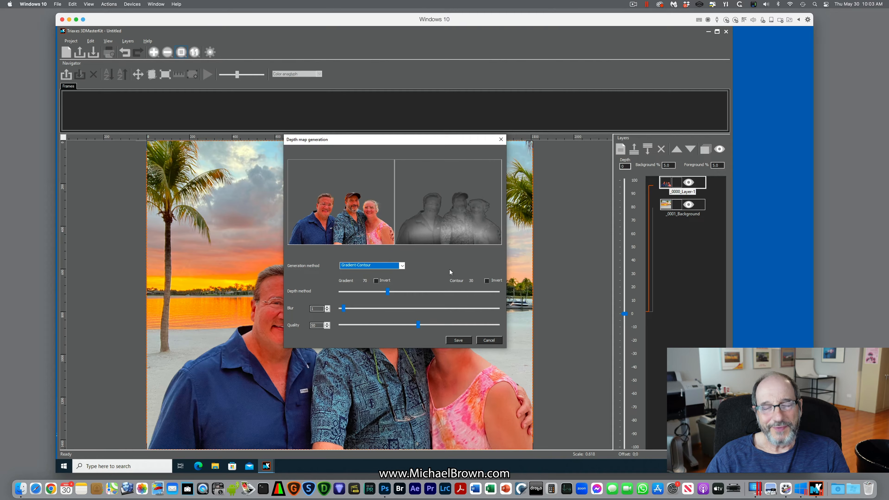
pyautogui.click(402, 266)
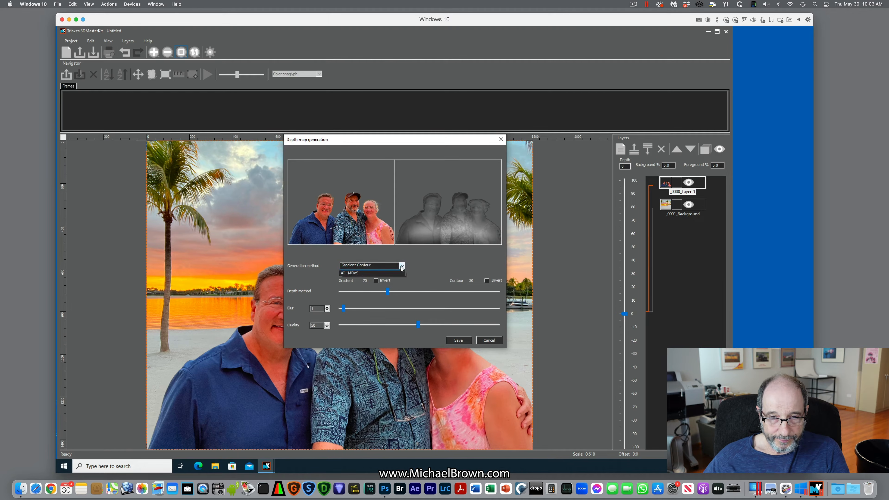
pyautogui.click(390, 276)
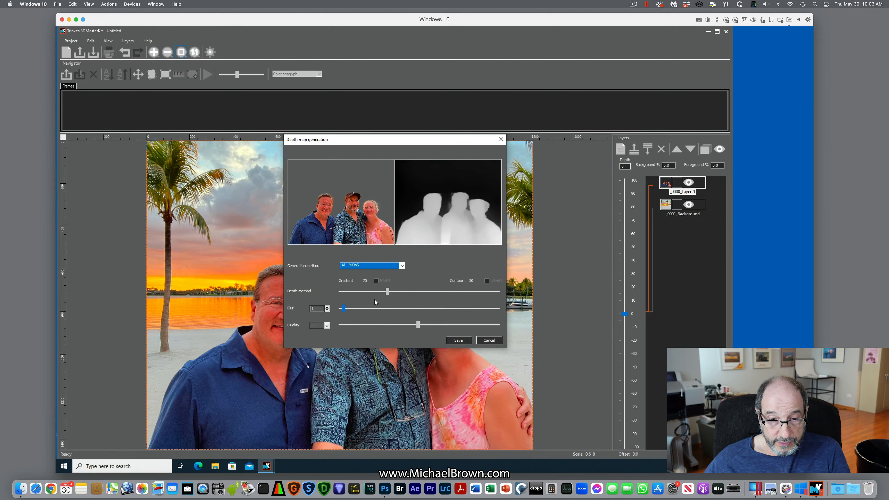
pyautogui.moveTo(343, 309)
pyautogui.mouseDown()
pyautogui.moveTo(364, 308)
pyautogui.moveTo(342, 308)
pyautogui.mouseUp()
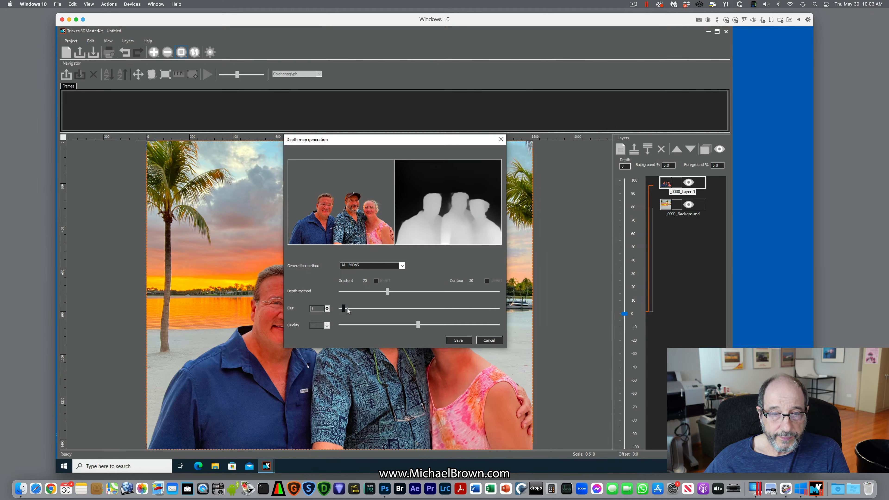
pyautogui.click(462, 341)
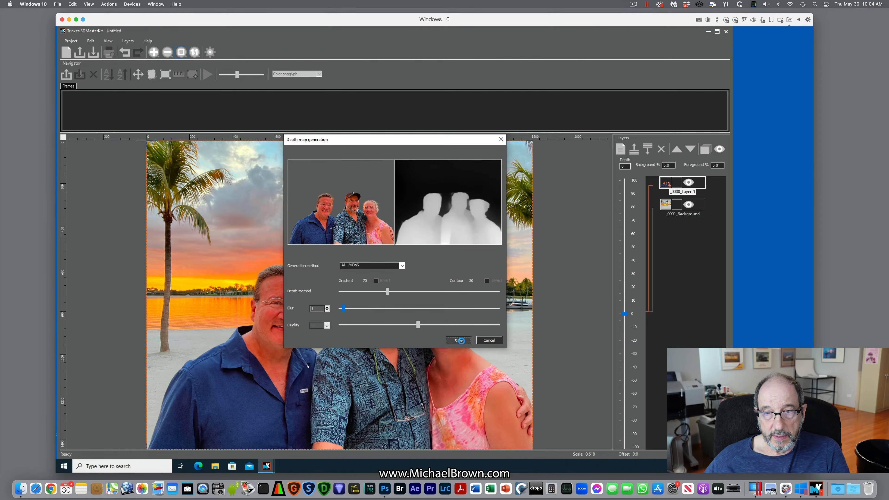
# Generate and save a depth map for the _0001_Background layer using the AI - MiDaS method
pyautogui.click(677, 209)
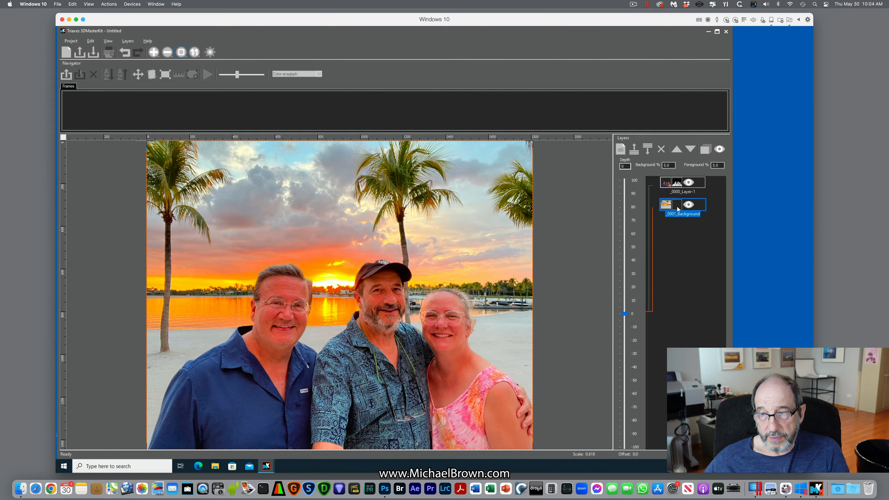
pyautogui.rightClick(677, 209)
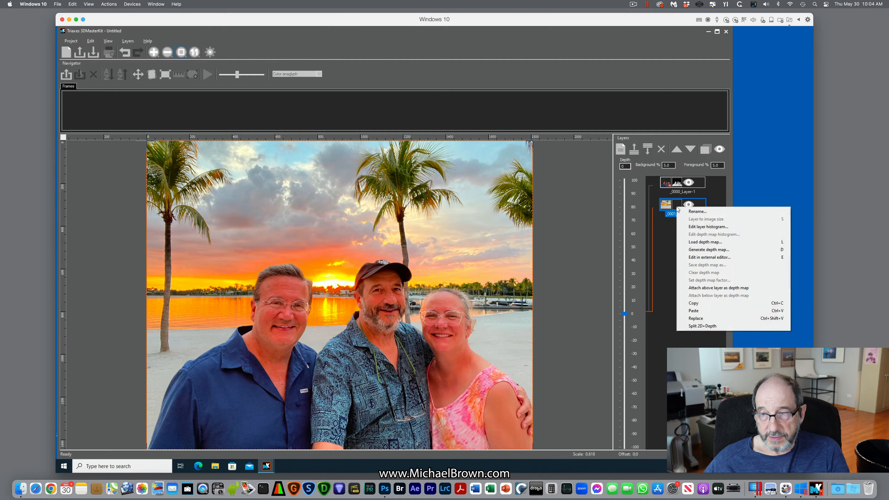
pyautogui.click(689, 249)
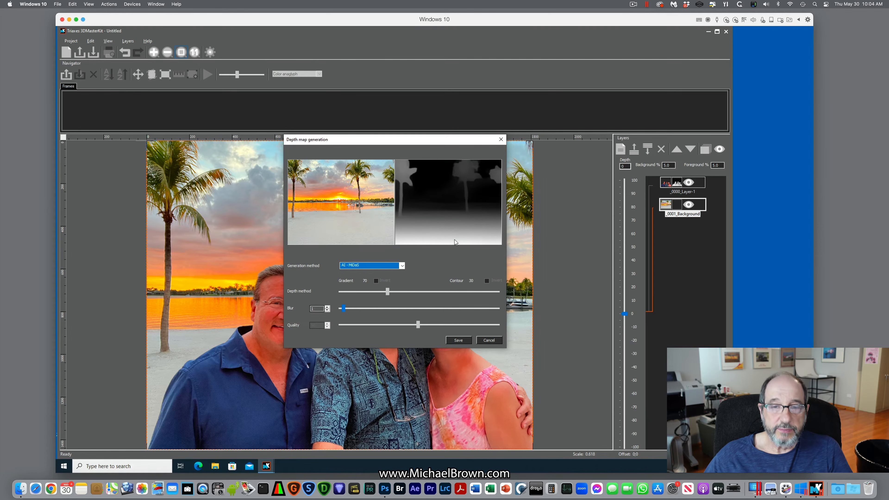
pyautogui.click(457, 340)
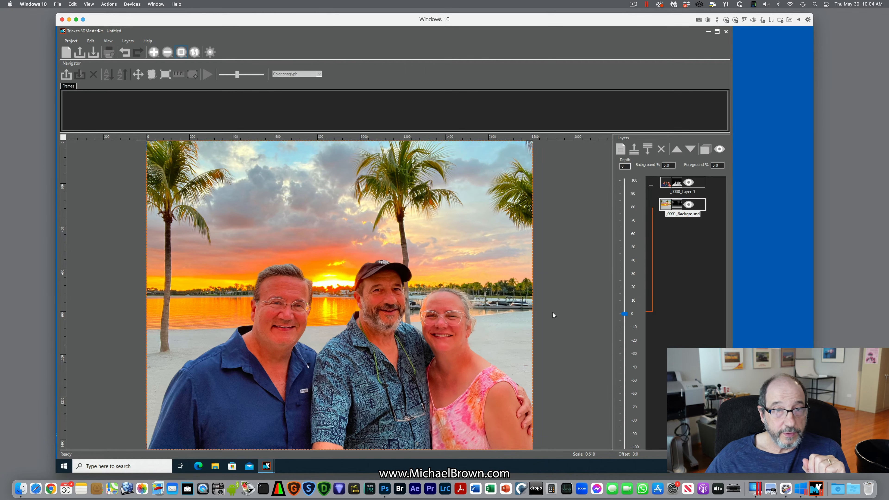
# Generate multiview frames from both layers with the automatic frame count at 720 ppi resolution and 60 lpi pitch
pyautogui.click(130, 40)
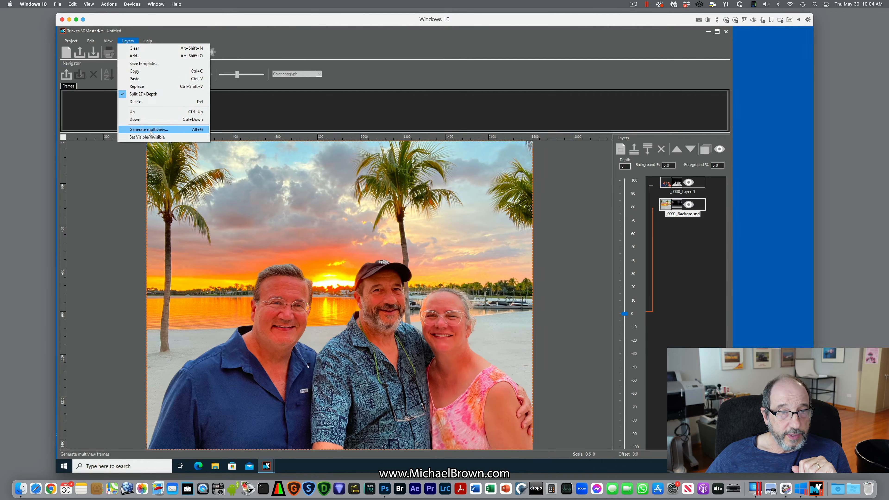
pyautogui.click(151, 130)
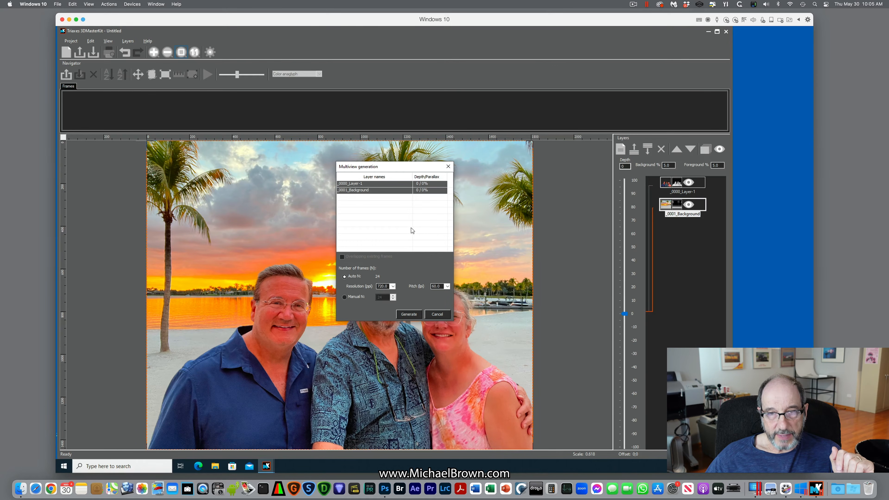
pyautogui.click(407, 314)
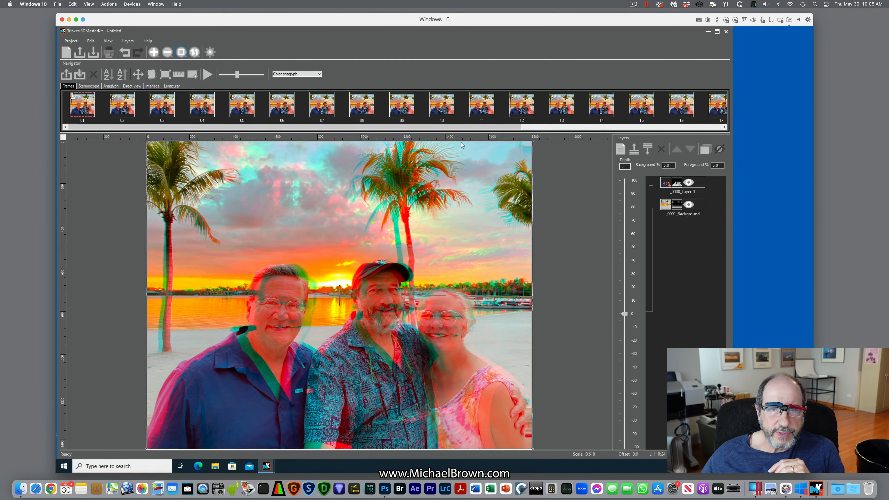
# Set frame 08 as the left image and frame 16 as the right image of the stereo pair
pyautogui.click(365, 106)
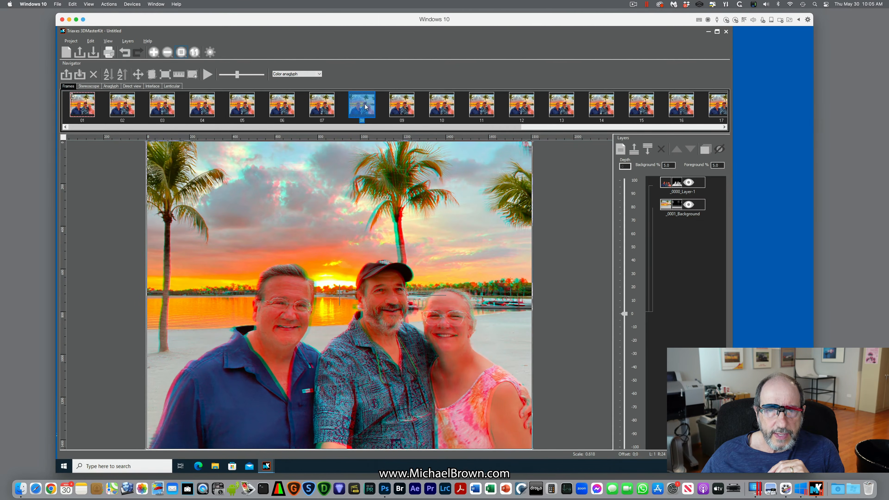
pyautogui.rightClick(365, 107)
pyautogui.click(381, 111)
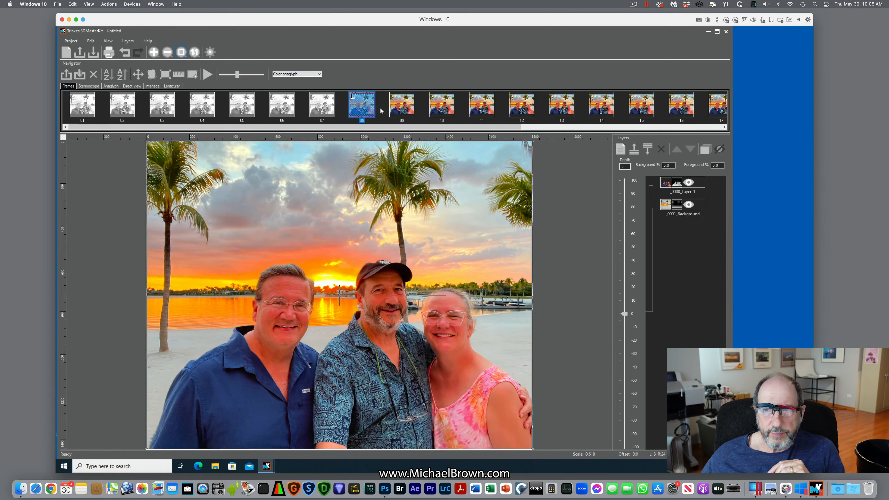
pyautogui.click(679, 107)
pyautogui.rightClick(680, 110)
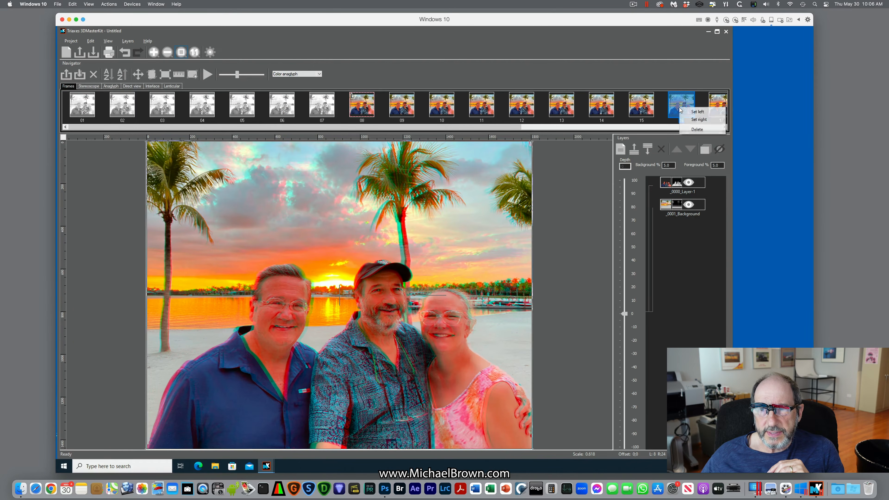
pyautogui.click(687, 120)
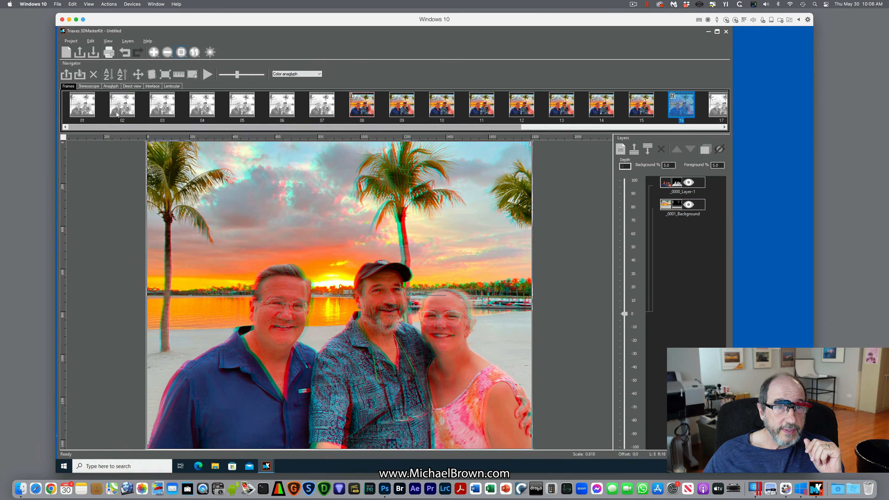
# Generate a greyscale anaglyph from the chosen stereo pair and return to the frames view
pyautogui.click(117, 88)
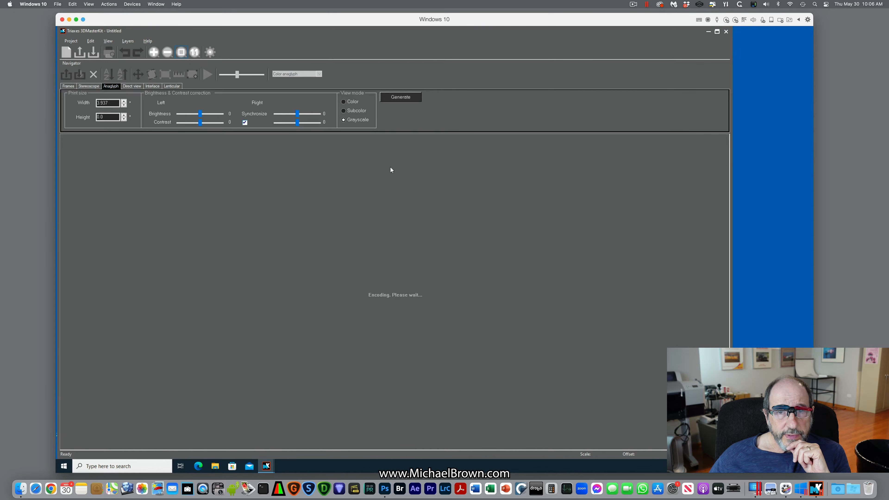
pyautogui.click(401, 98)
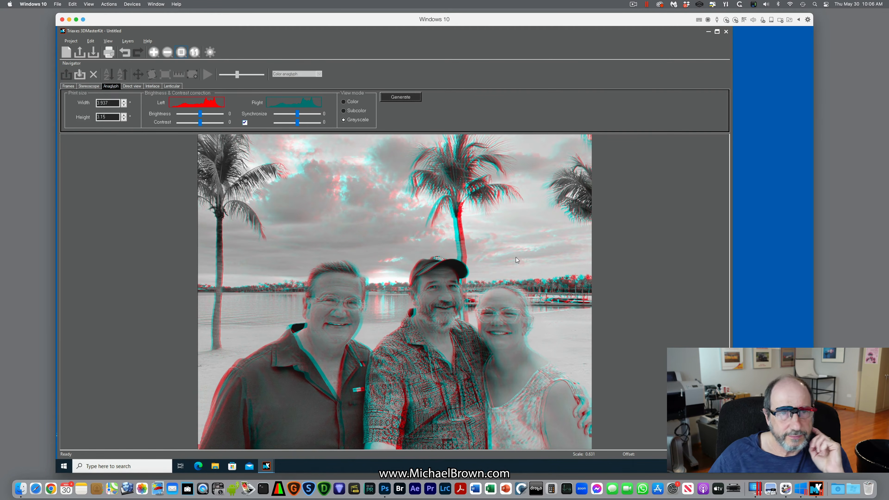
pyautogui.click(68, 86)
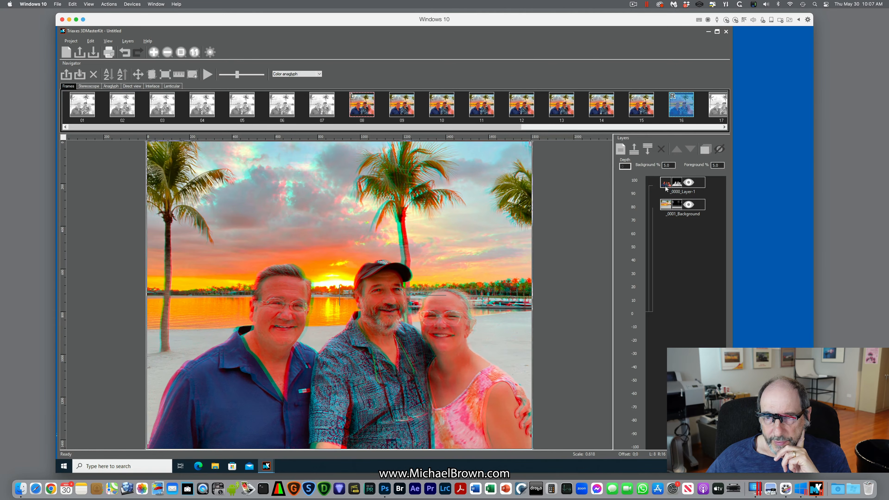
# Start saving the _0000_Layer-1 depth map as a BMP in the 2D to 3D folder on the Desktop
pyautogui.click(676, 183)
pyautogui.rightClick(676, 183)
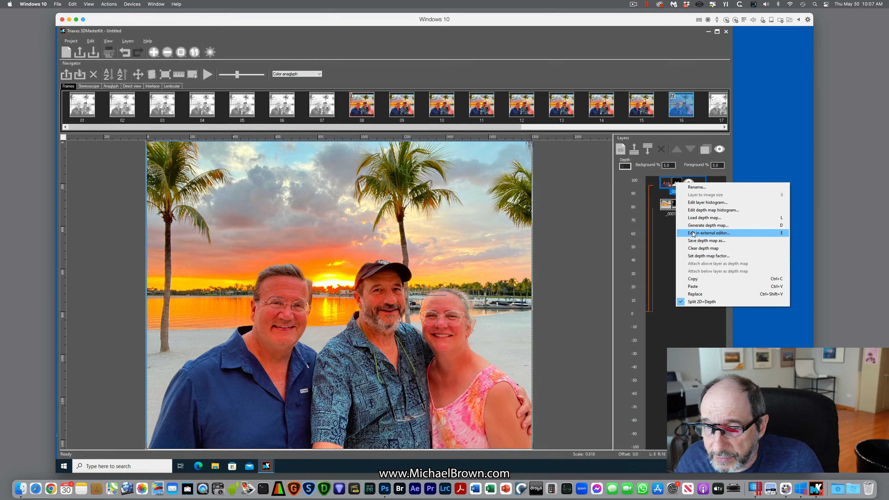
pyautogui.click(693, 240)
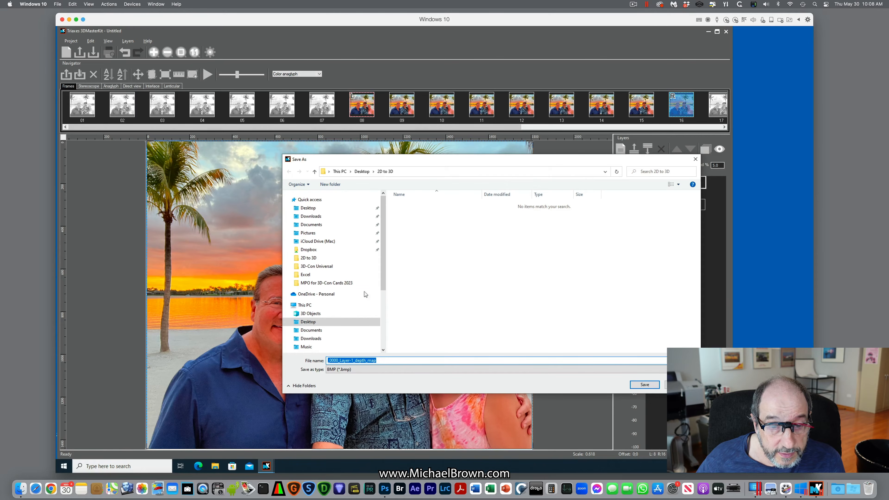
pyautogui.click(306, 325)
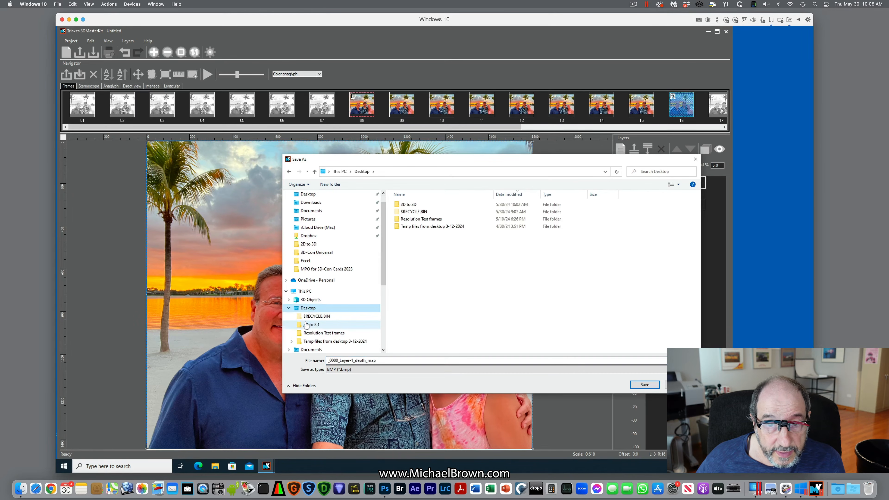
pyautogui.click(400, 206)
pyautogui.doubleClick(400, 205)
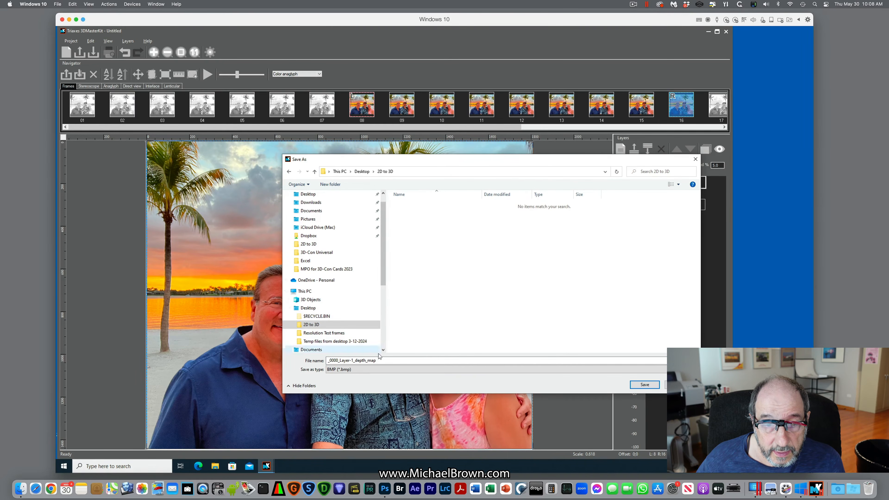
# Name the depth map file "depth_map to edit" and save it
pyautogui.click(355, 361)
pyautogui.click(356, 360)
pyautogui.doubleClick(355, 361)
pyautogui.moveTo(355, 361); pyautogui.dragTo(277, 350)
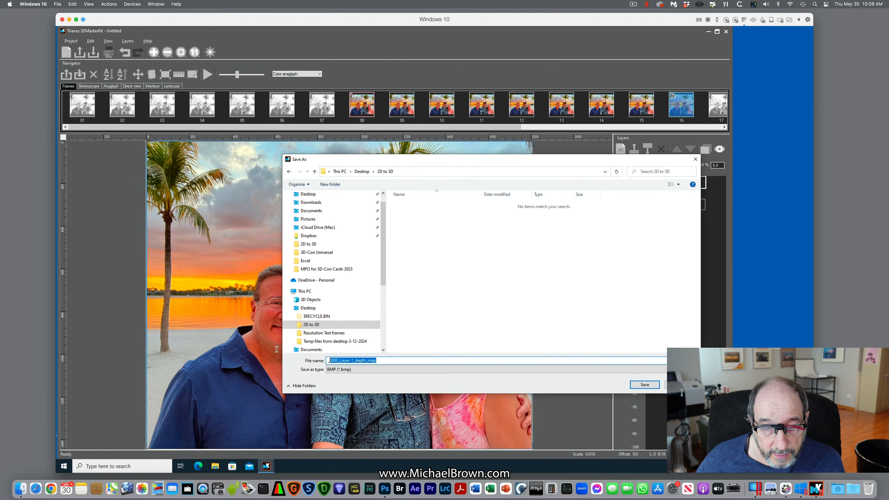
pyautogui.click(353, 360)
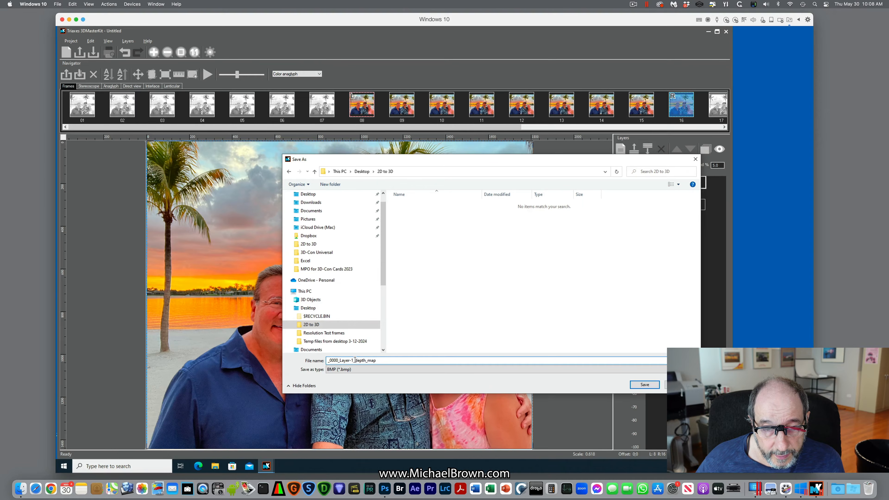
pyautogui.press('BackSpace')
pyautogui.press('BackSpace')
pyautogui.press('BackSpace')
pyautogui.press('BackSpace')
pyautogui.press('BackSpace')
pyautogui.press('BackSpace')
pyautogui.press('BackSpace')
pyautogui.press('BackSpace')
pyautogui.press('BackSpace')
pyautogui.press('BackSpace')
pyautogui.press('BackSpace')
pyautogui.press('BackSpace')
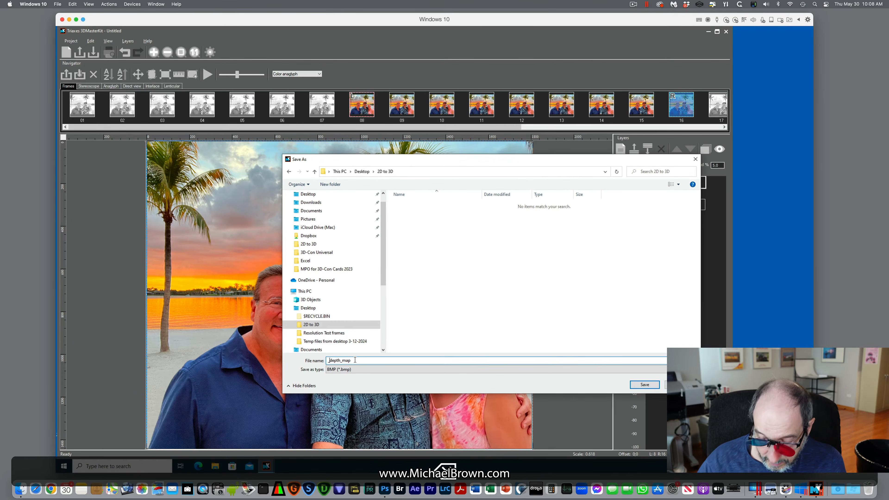
pyautogui.press('Delete')
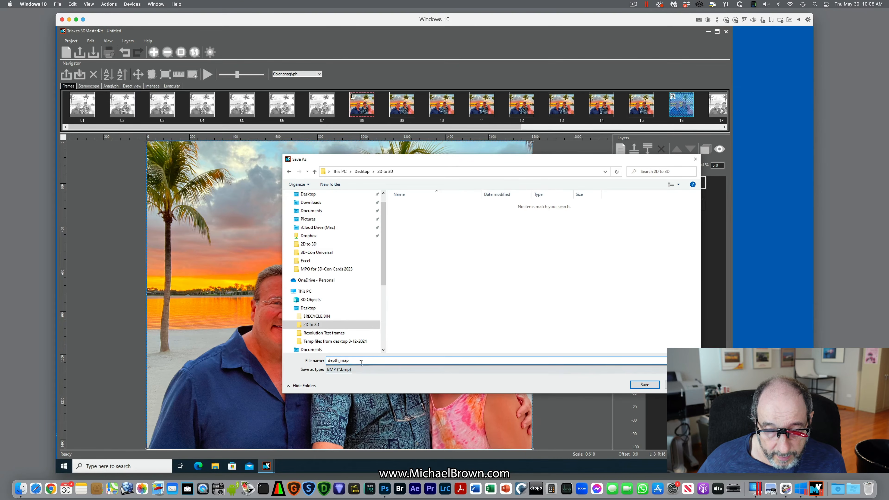
pyautogui.write('to')
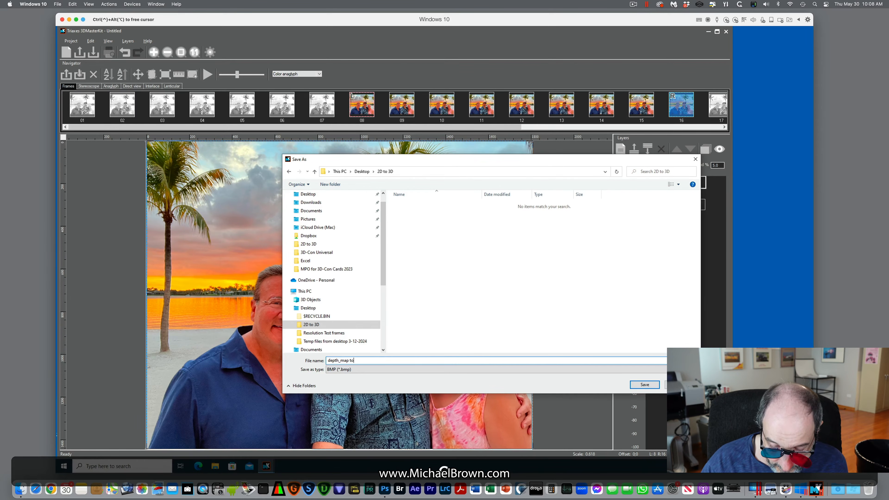
pyautogui.write(' edit')
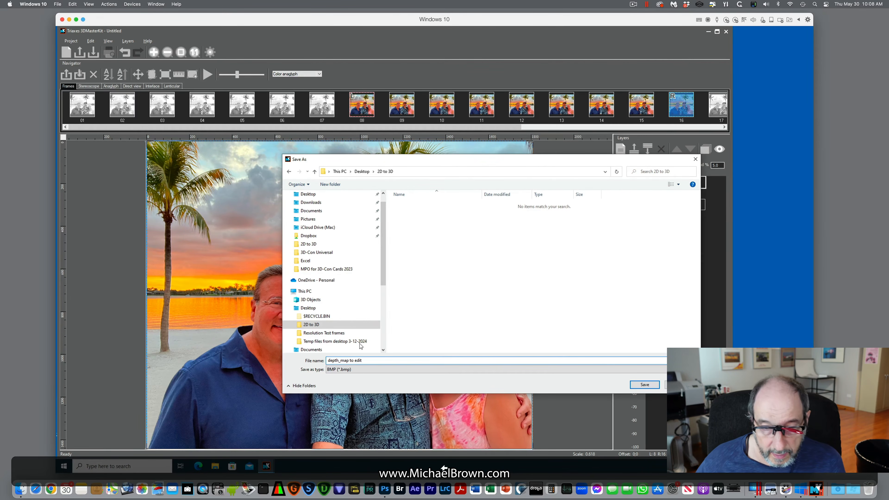
pyautogui.click(639, 385)
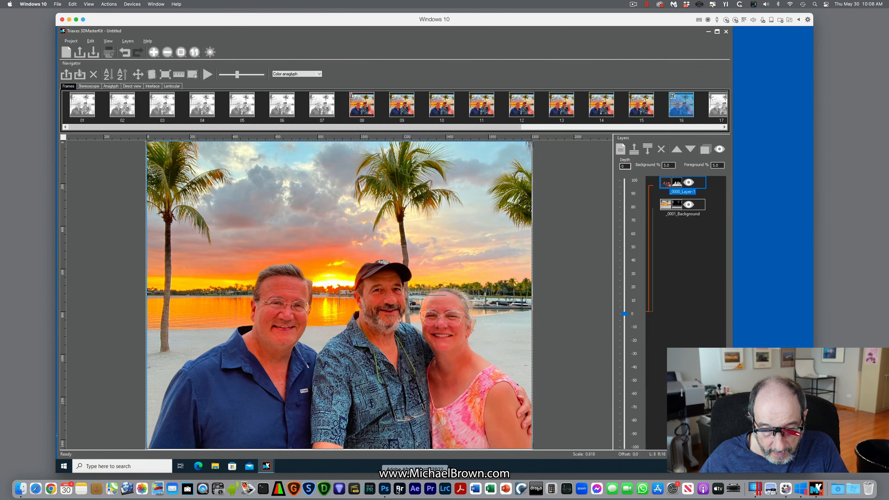
# Switch to Photoshop and open depth_map to edit.bmp from the 2D to 3D folder
pyautogui.click(384, 489)
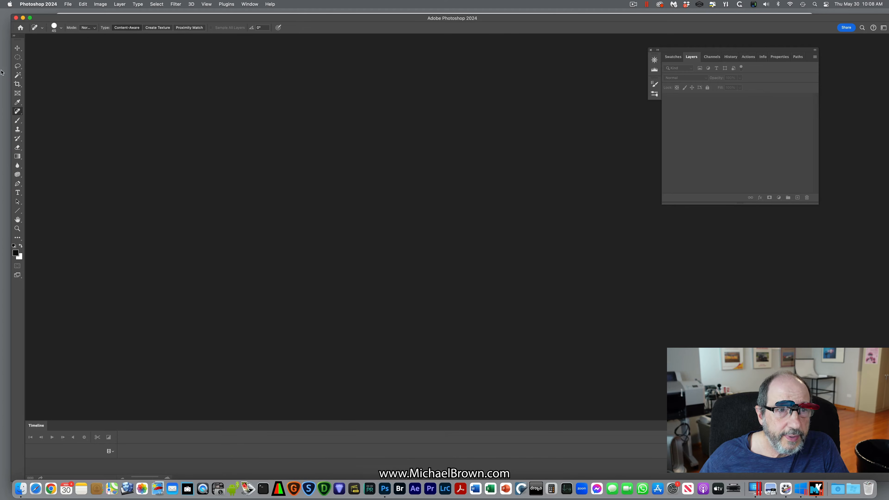
pyautogui.press('super+o')
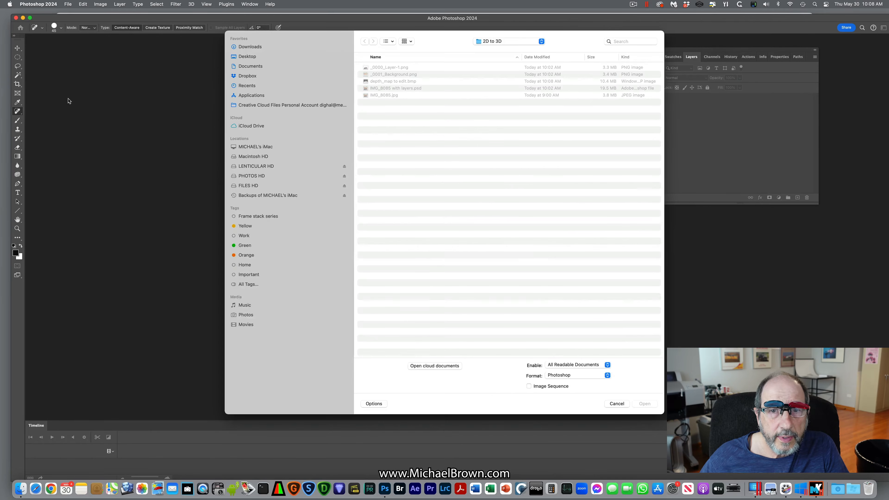
pyautogui.click(380, 82)
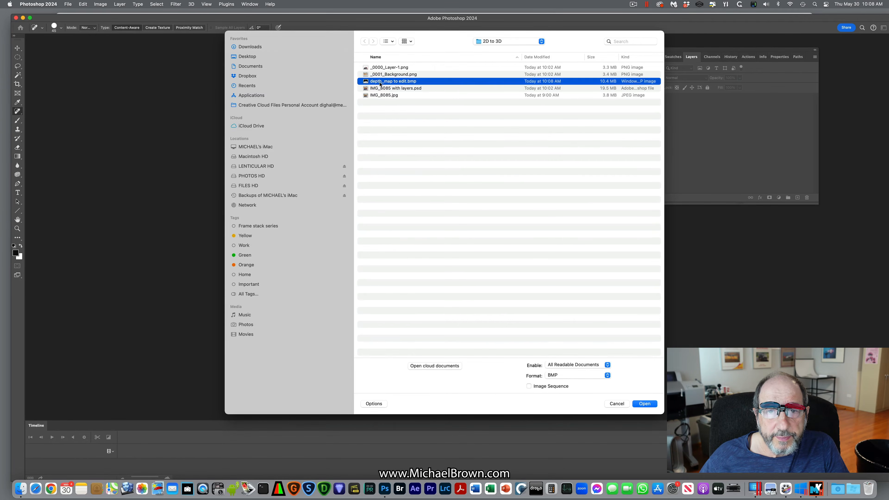
pyautogui.click(644, 403)
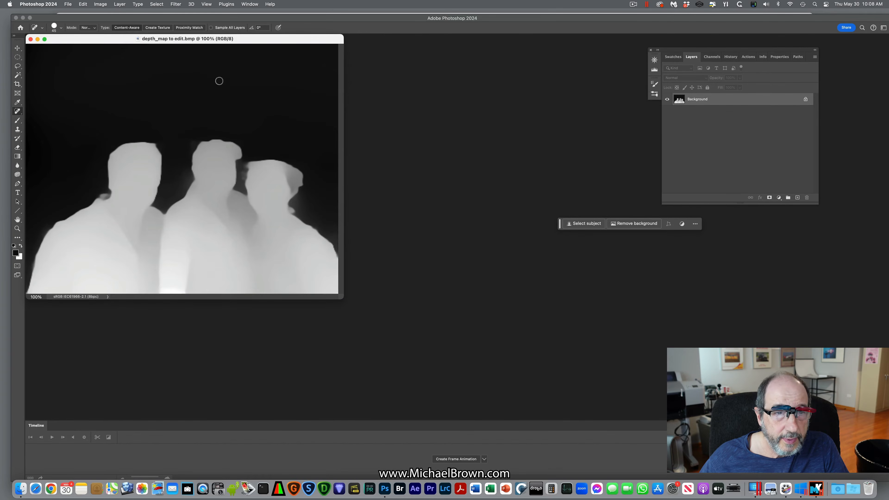
# Enlarge the depth map at 300% zoom and examine the outlines of the three people for depth errors
pyautogui.moveTo(245, 39); pyautogui.dragTo(346, 107)
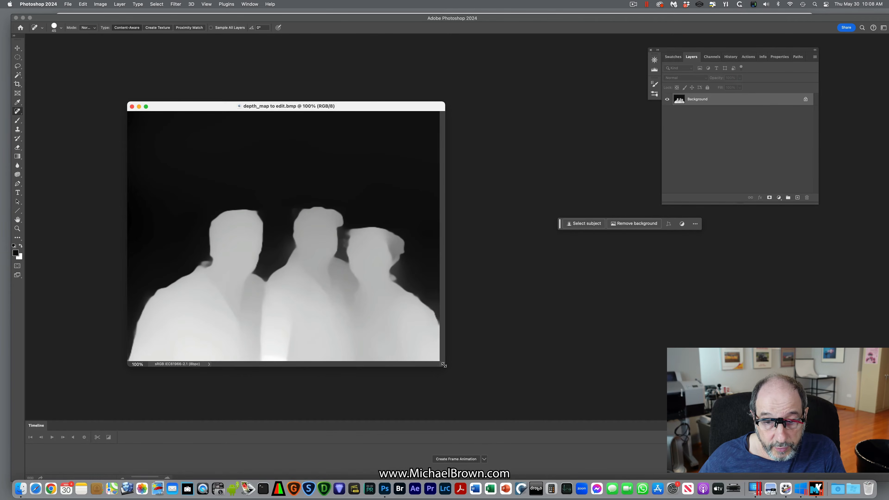
pyautogui.moveTo(443, 365); pyautogui.dragTo(582, 407)
pyautogui.press('super+equal')
pyautogui.press('super+equal')
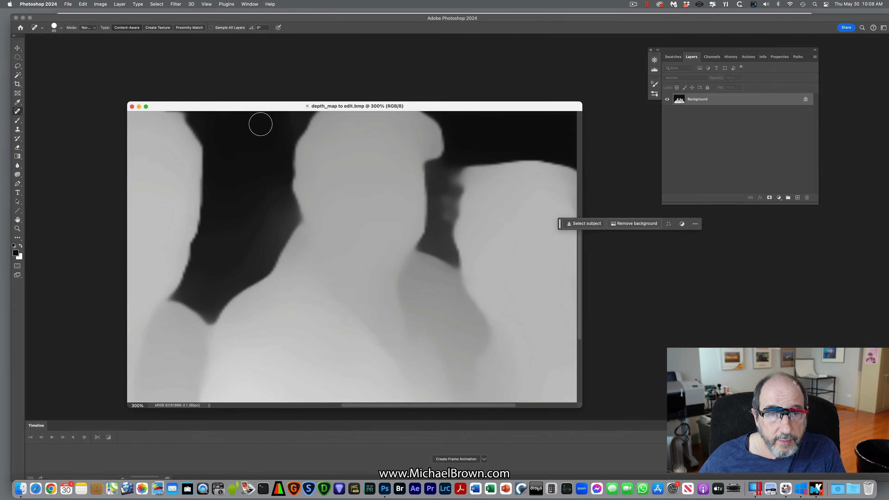
pyautogui.moveTo(254, 105); pyautogui.dragTo(231, 19)
pyautogui.moveTo(206, 40); pyautogui.dragTo(204, 41)
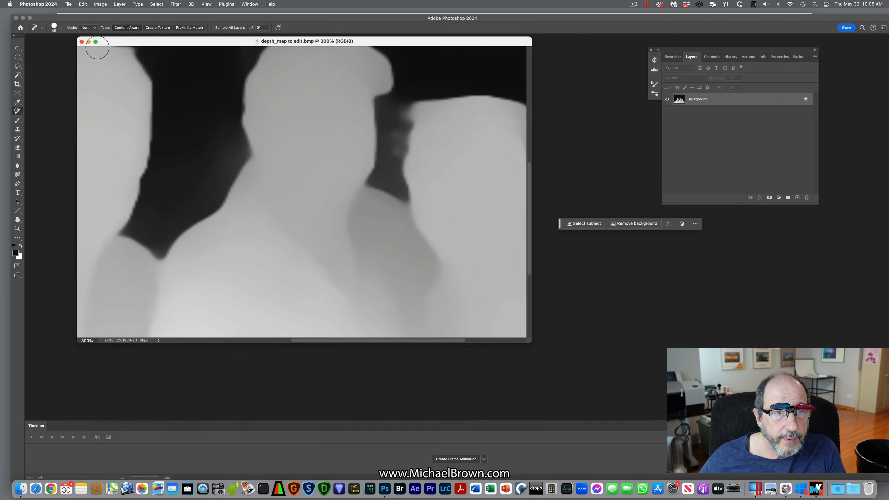
pyautogui.click(96, 42)
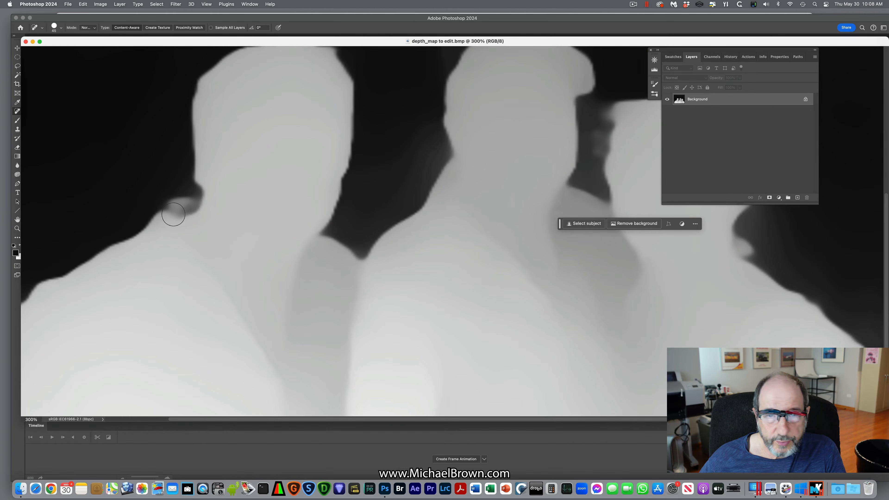
pyautogui.moveTo(411, 188)
pyautogui.mouseDown()
pyautogui.moveTo(353, 294)
pyautogui.moveTo(353, 316)
pyautogui.mouseUp()
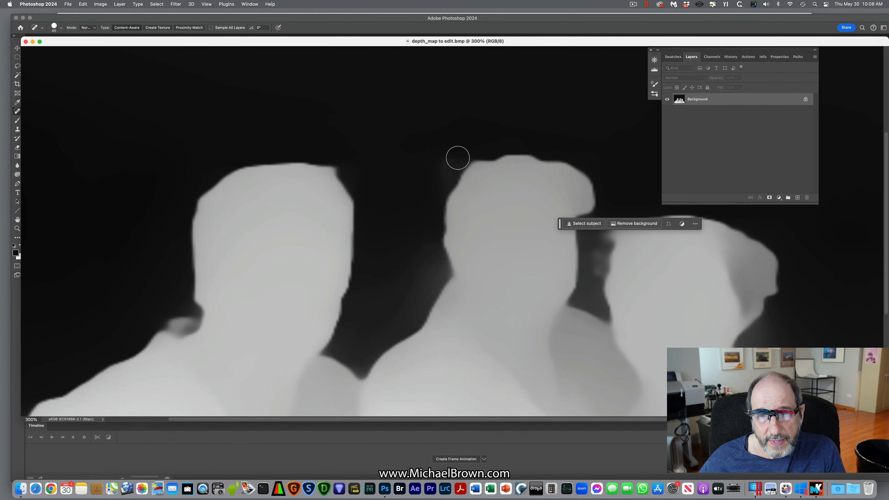
pyautogui.scroll(-5, 462, 205)
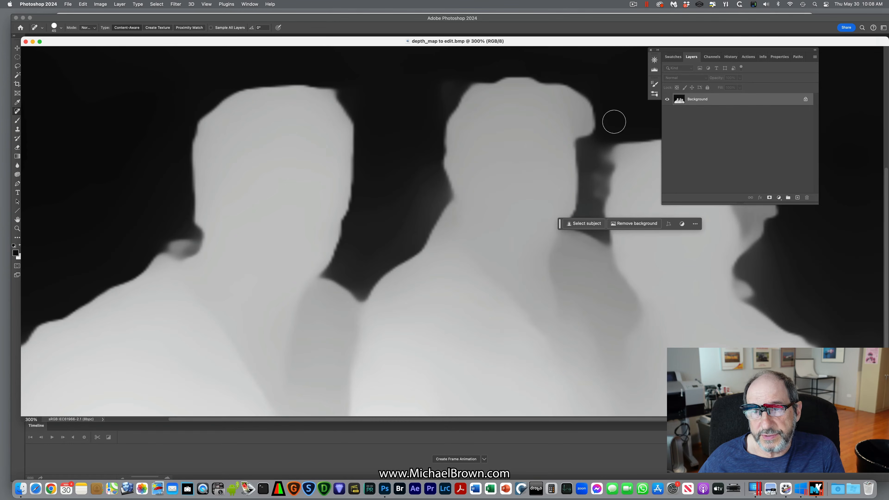
pyautogui.press('space')
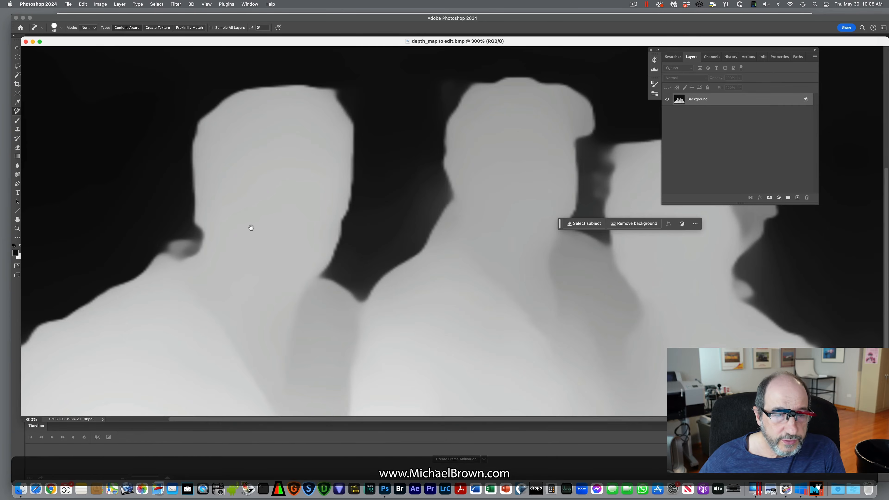
pyautogui.press('space')
pyautogui.moveTo(175, 237); pyautogui.dragTo(252, 244)
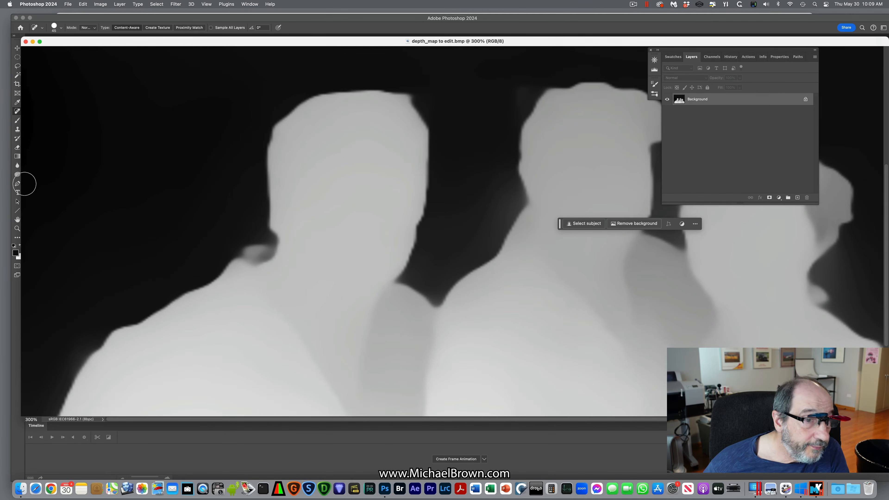
# Draw a closed Pen tool path around the dark notch at the collar of the leftmost person
pyautogui.click(17, 184)
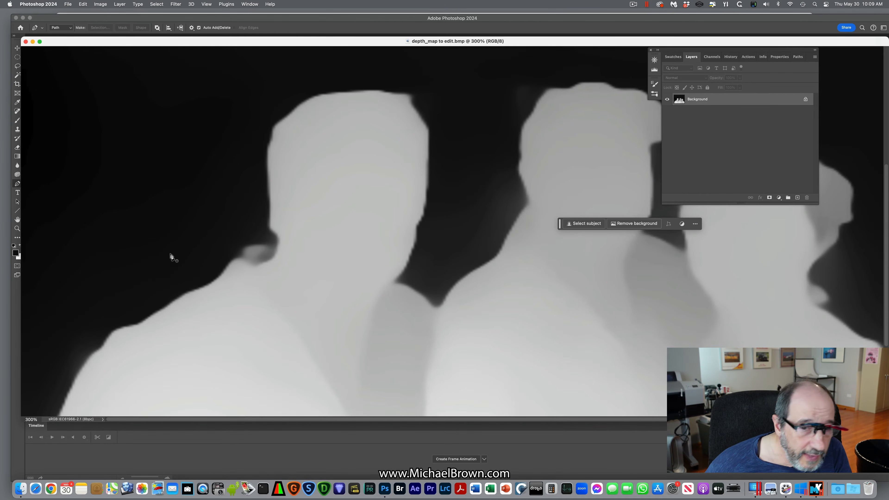
pyautogui.click(227, 267)
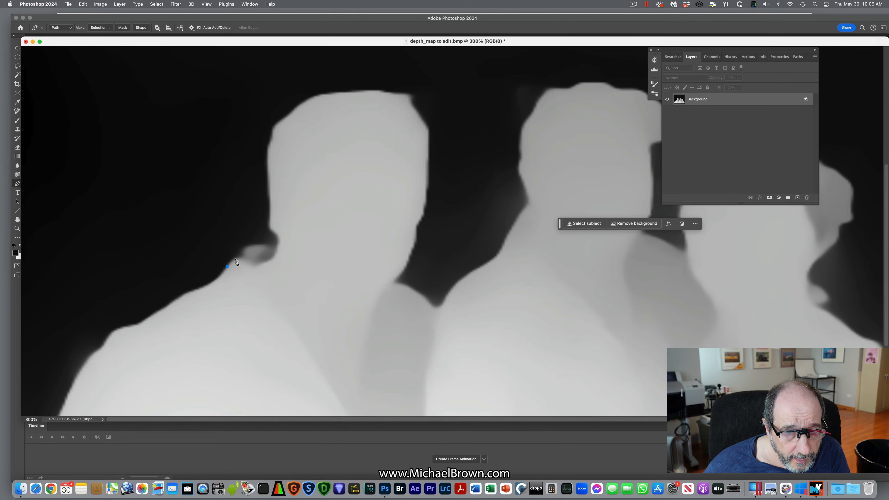
pyautogui.click(244, 246)
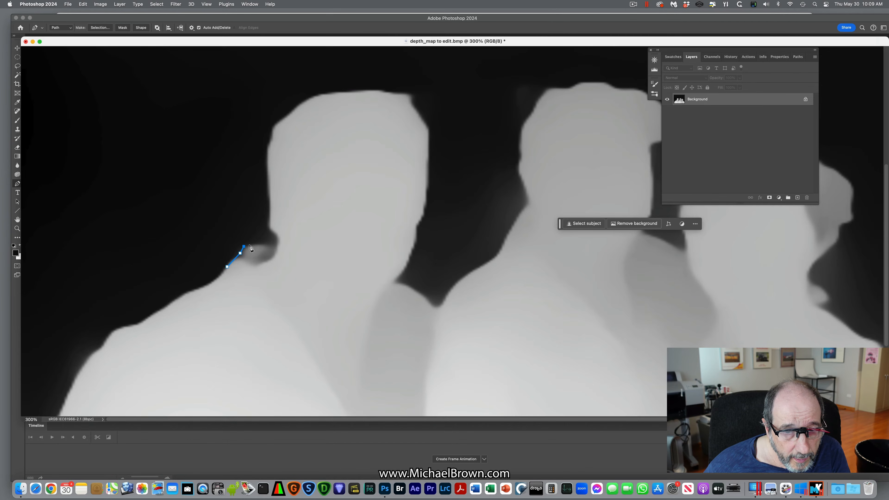
pyautogui.click(257, 243)
pyautogui.click(264, 243)
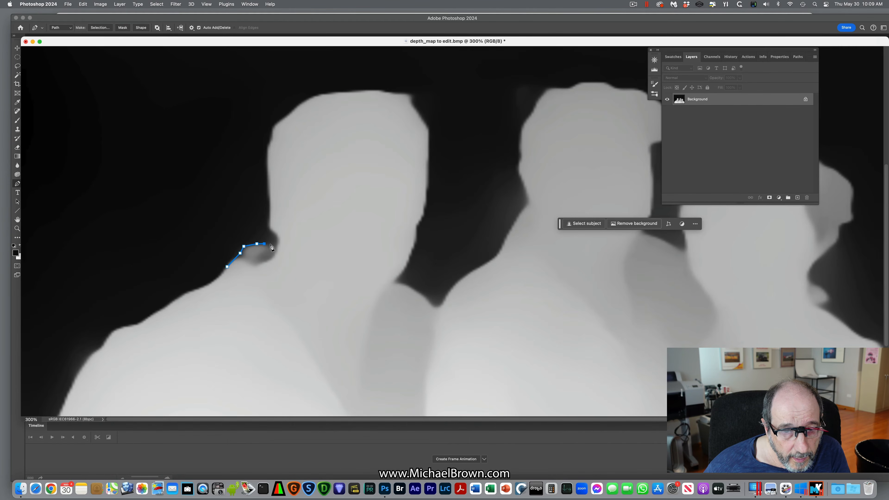
pyautogui.click(270, 244)
pyautogui.click(282, 246)
pyautogui.click(278, 260)
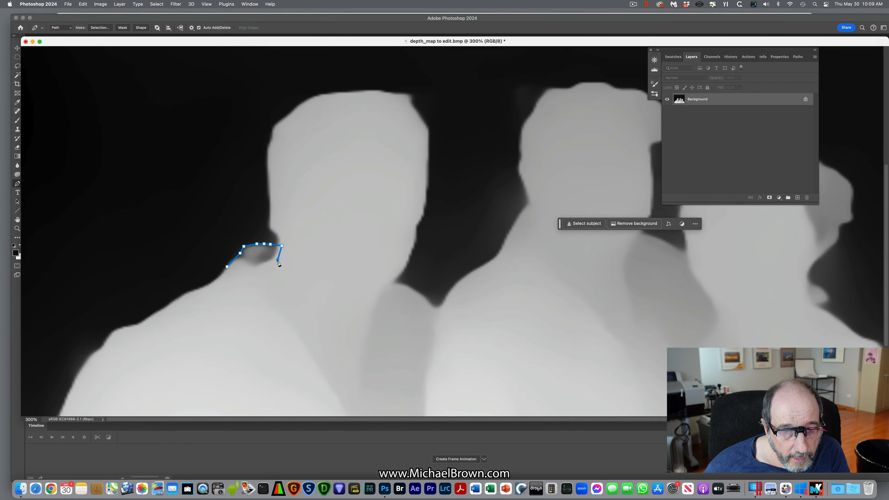
pyautogui.click(266, 270)
pyautogui.click(249, 276)
pyautogui.click(228, 267)
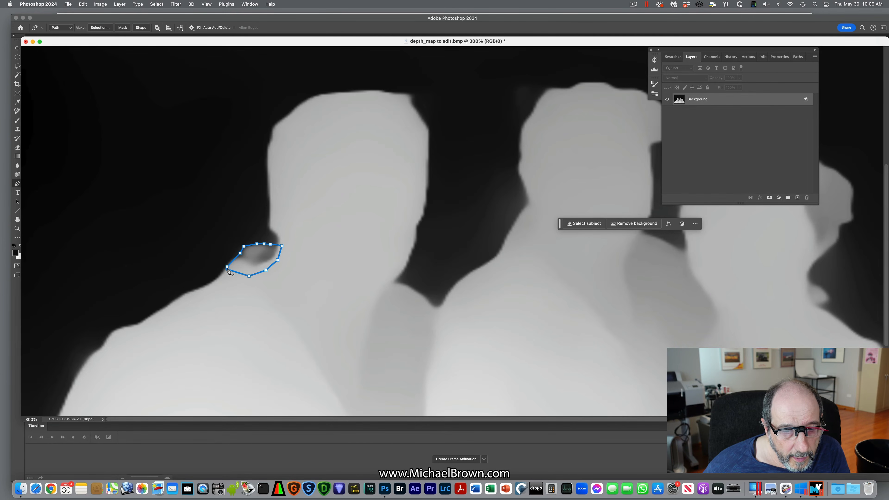
# Convert the collar work path into a selection
pyautogui.click(798, 57)
pyautogui.click(820, 58)
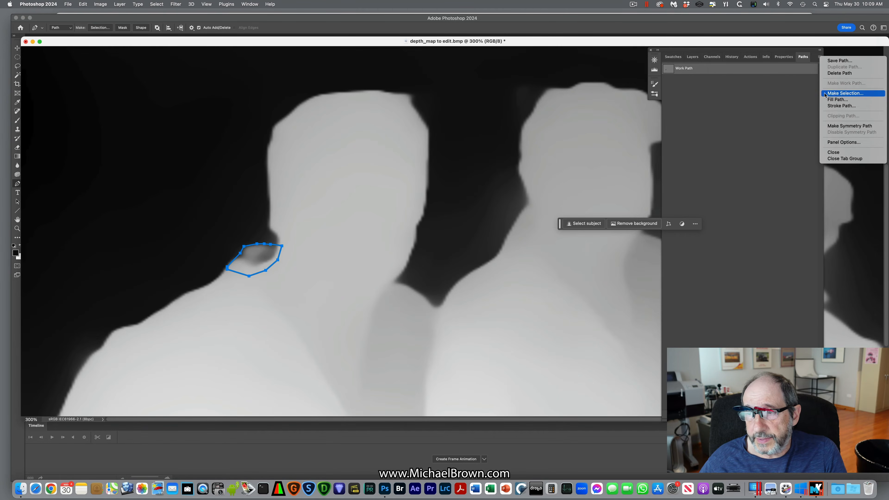
pyautogui.click(845, 93)
pyautogui.click(483, 212)
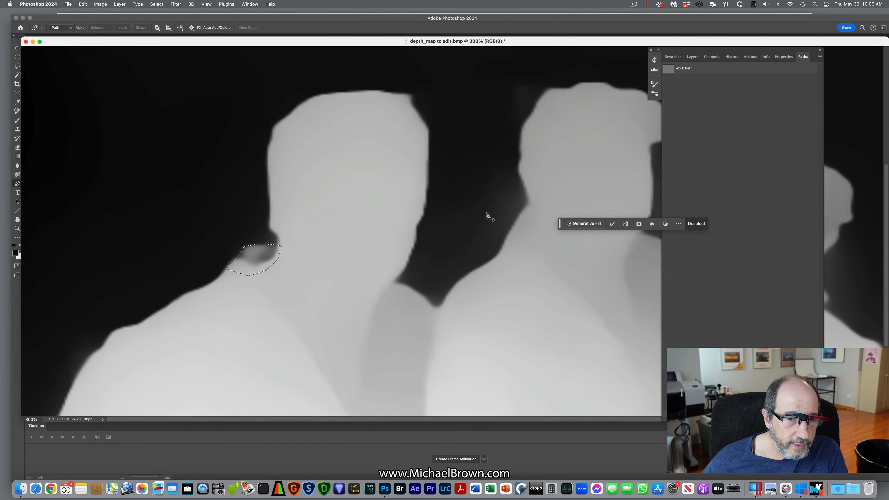
# Sample the light gray of the leftmost person's shoulder, paint it over the selected collar notch, and deselect
pyautogui.click(17, 103)
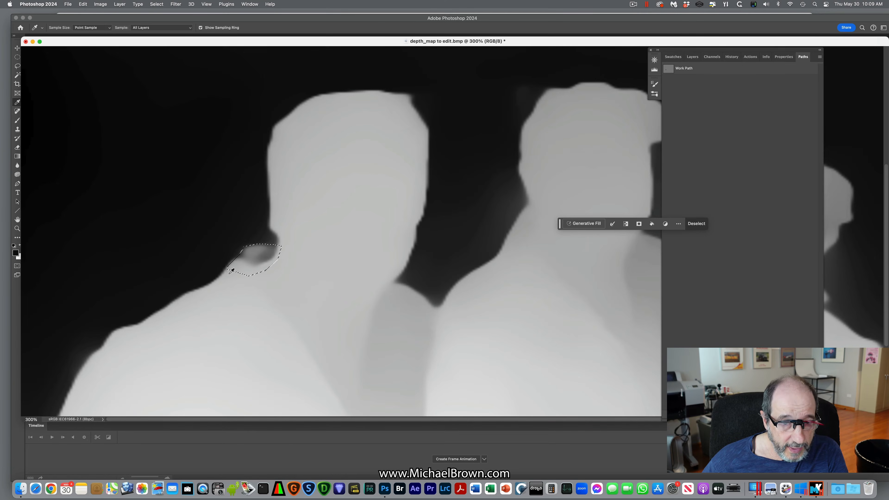
pyautogui.click(238, 278)
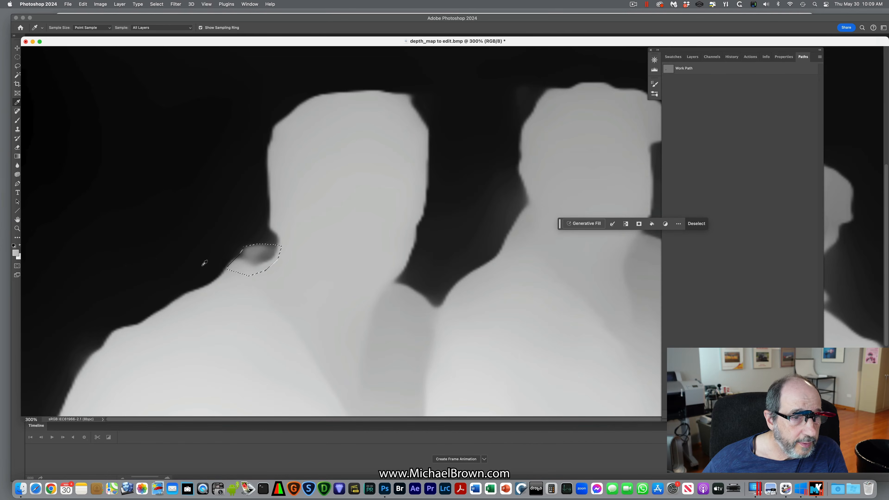
pyautogui.click(16, 120)
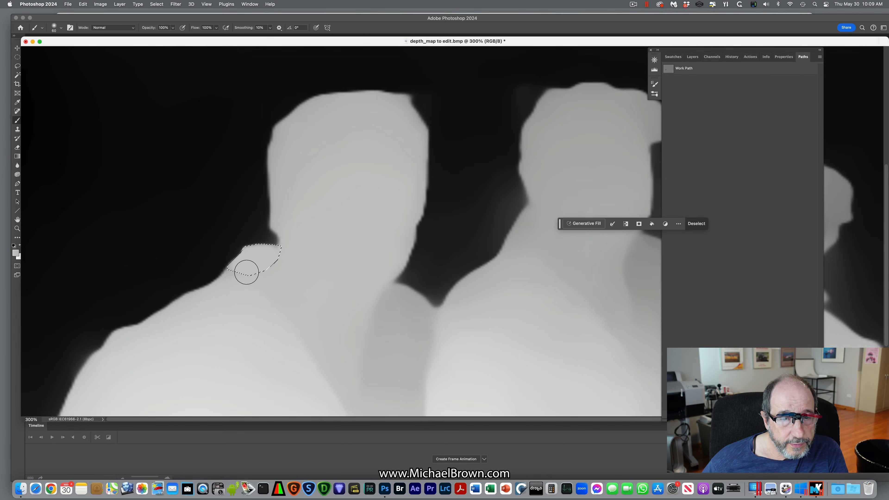
pyautogui.click(156, 4)
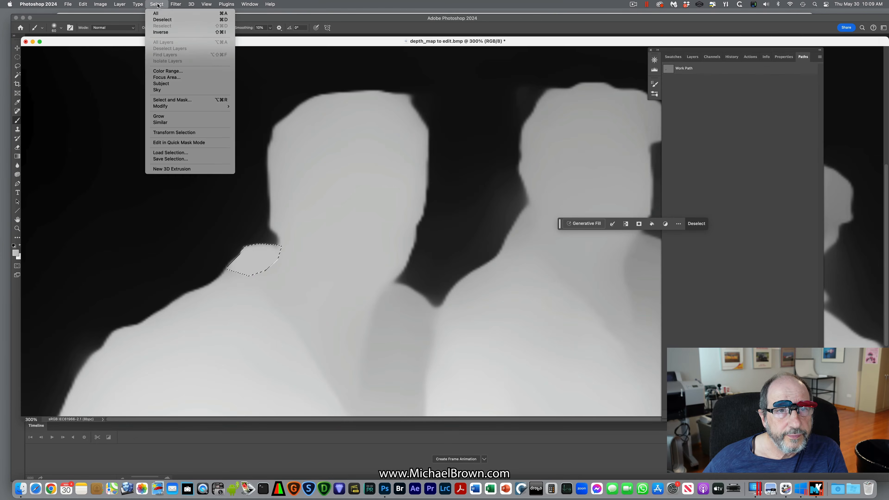
pyautogui.click(158, 19)
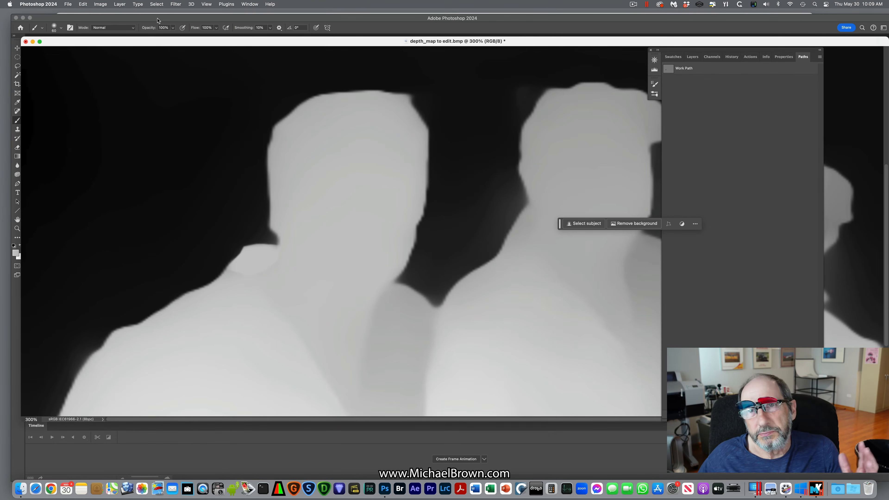
# Blend the lower edge of the painted collar patch into the shoulder with the Clone Stamp, sampling the gray beside it
pyautogui.keyDown('alt'); pyautogui.click(344, 211); pyautogui.keyUp('alt')
pyautogui.keyDown('alt'); pyautogui.click(344, 211); pyautogui.keyUp('alt')
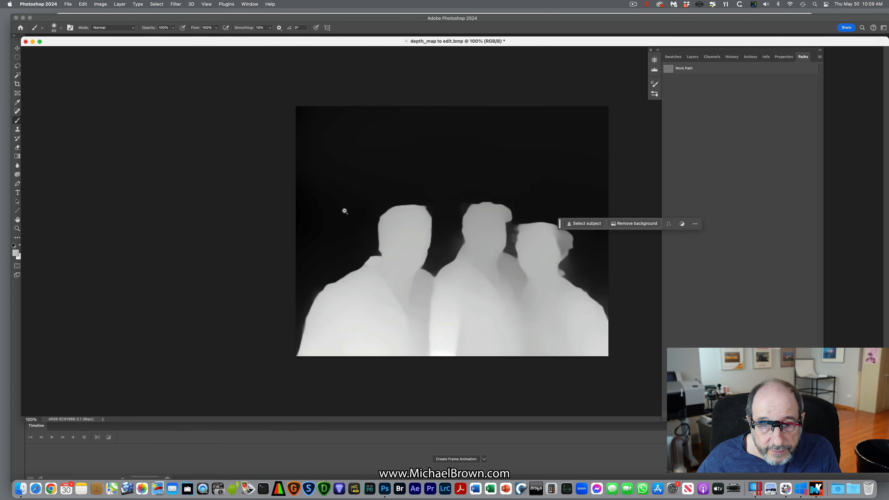
pyautogui.moveTo(357, 243); pyautogui.dragTo(391, 275)
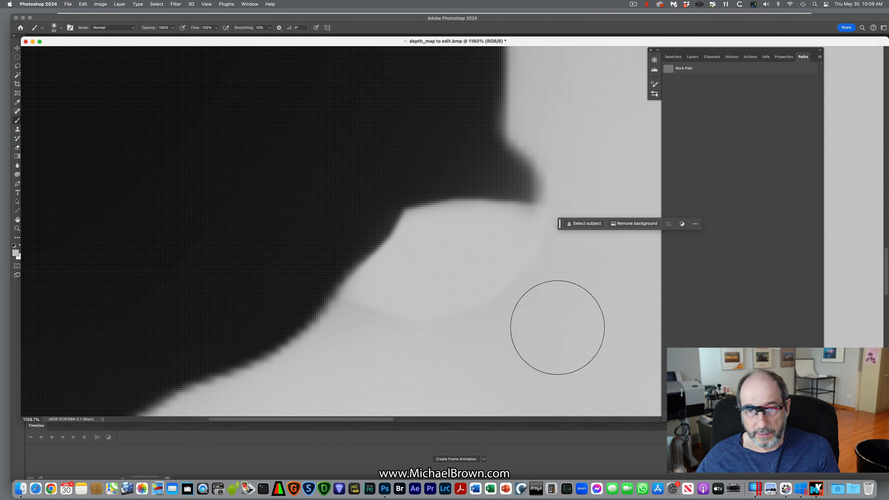
pyautogui.moveTo(532, 317); pyautogui.dragTo(376, 282)
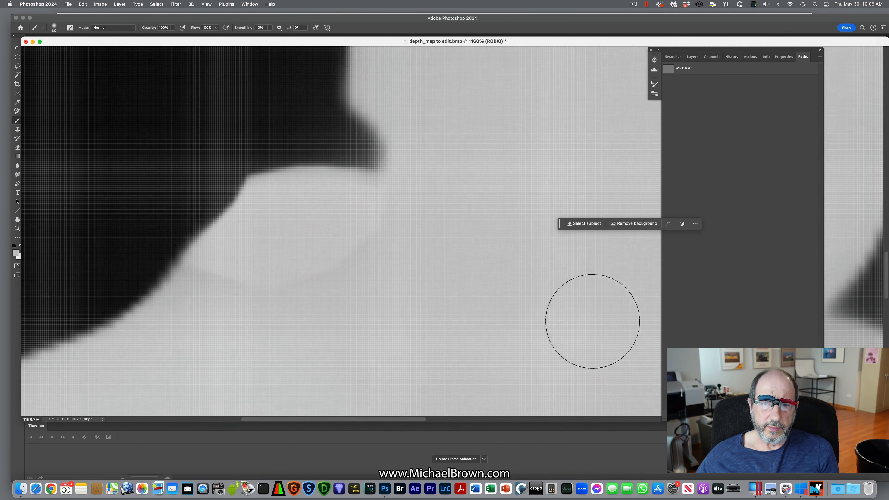
pyautogui.click(17, 129)
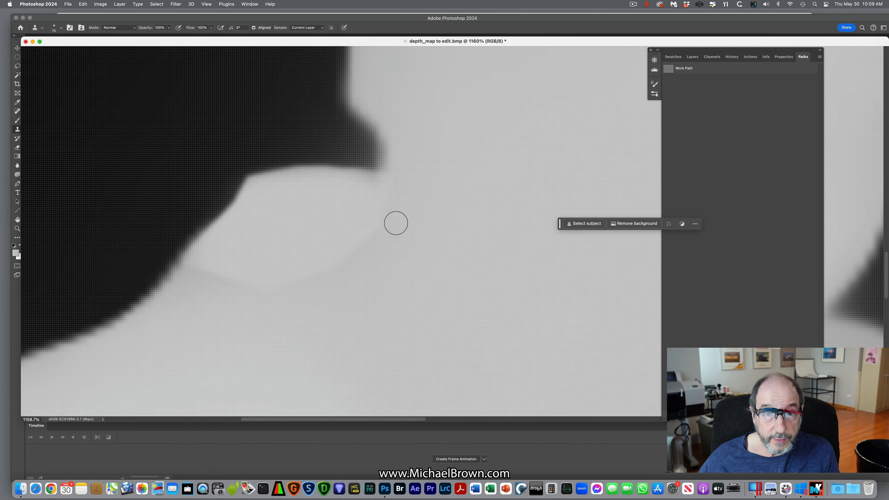
pyautogui.press('alt')
pyautogui.keyDown('alt'); pyautogui.click(396, 222); pyautogui.keyUp('alt')
pyautogui.moveTo(376, 197)
pyautogui.mouseDown()
pyautogui.moveTo(344, 257)
pyautogui.moveTo(296, 281)
pyautogui.moveTo(358, 222)
pyautogui.moveTo(286, 280)
pyautogui.moveTo(218, 284)
pyautogui.mouseUp()
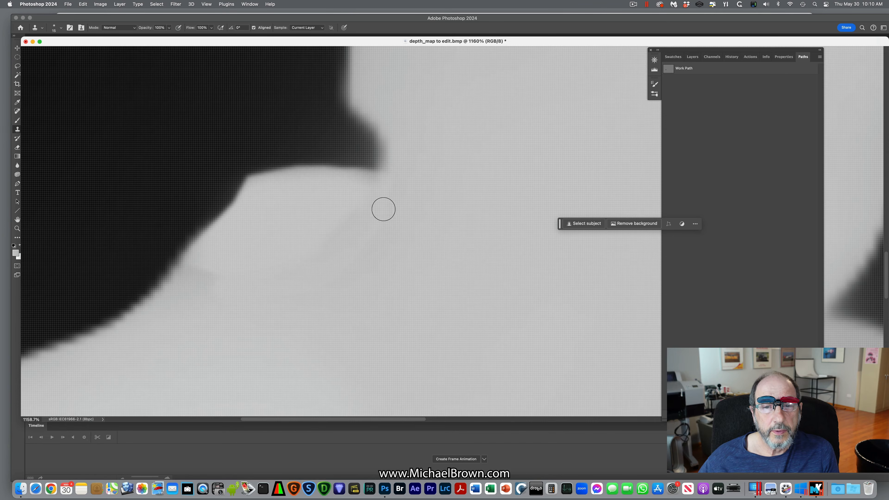
# Save the retouched depth map in the 2D to 3D folder as depth_map colaar fixed.bmp, a 32-bit Windows BMP
pyautogui.doubleClick(17, 219)
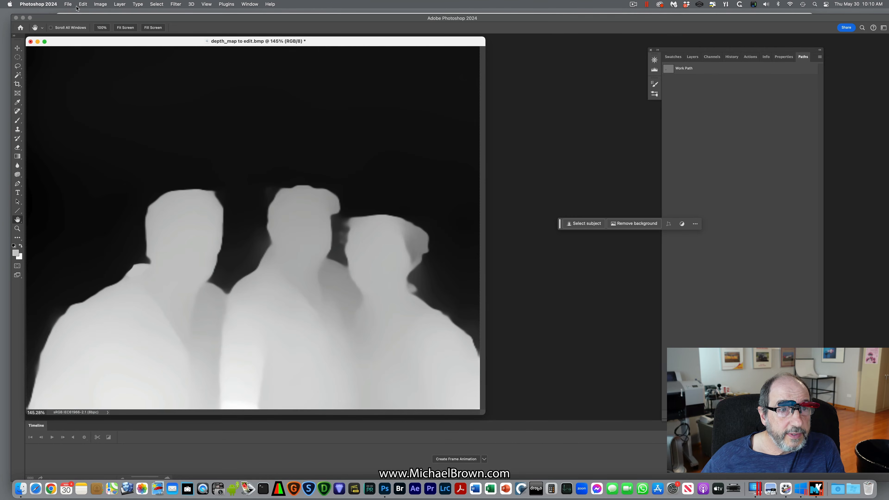
pyautogui.click(68, 4)
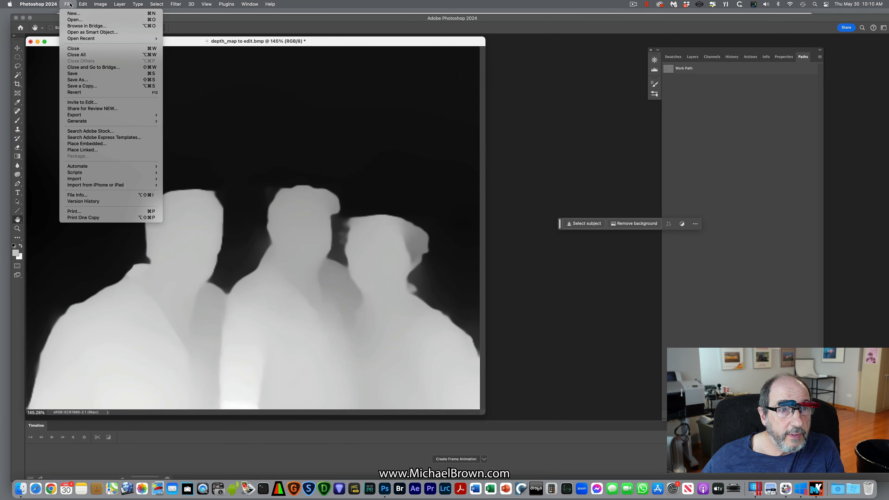
pyautogui.click(69, 80)
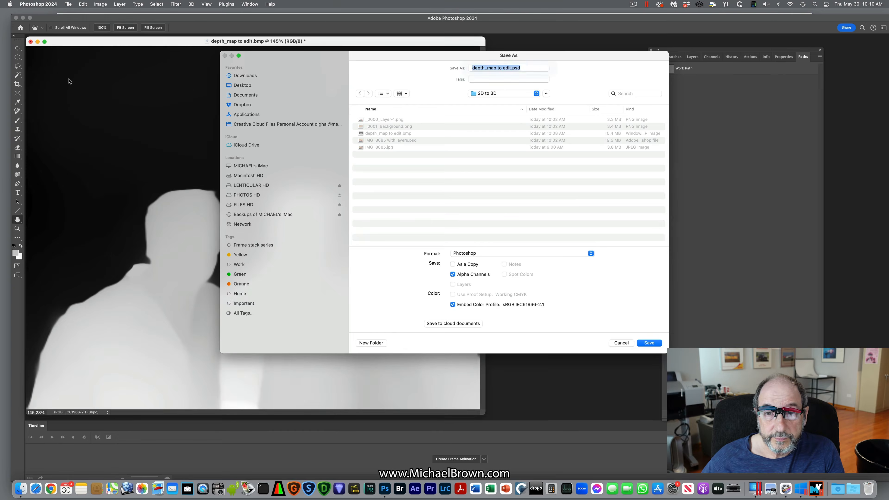
pyautogui.click(498, 68)
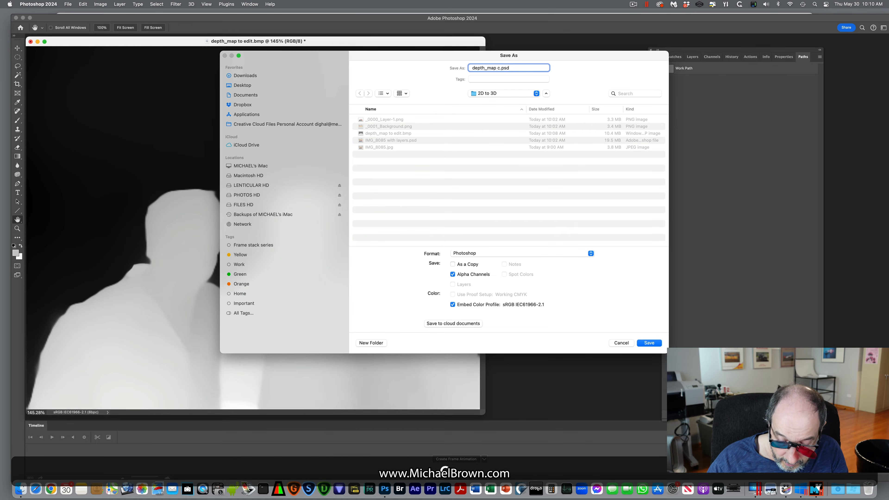
pyautogui.write('colaar fi')
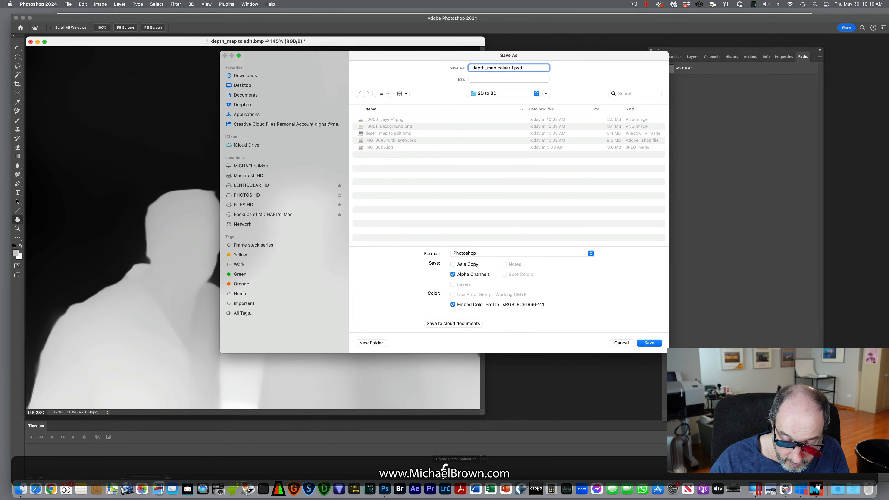
pyautogui.write('xed')
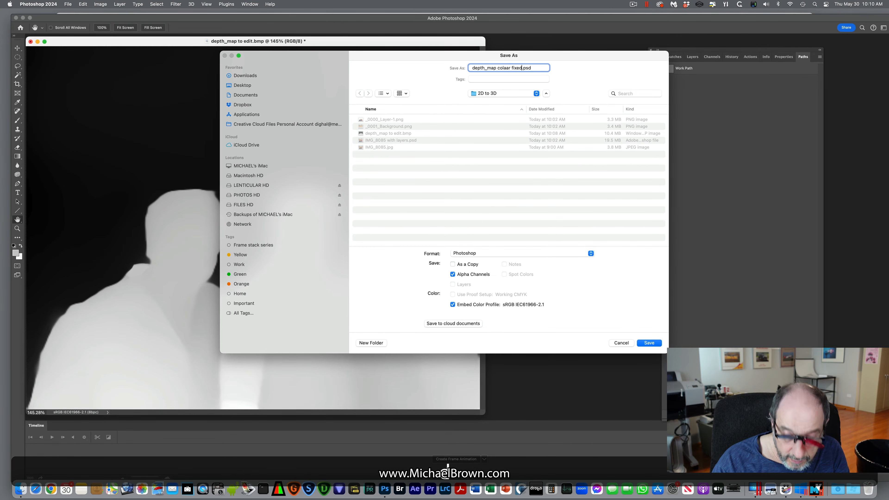
pyautogui.click(495, 253)
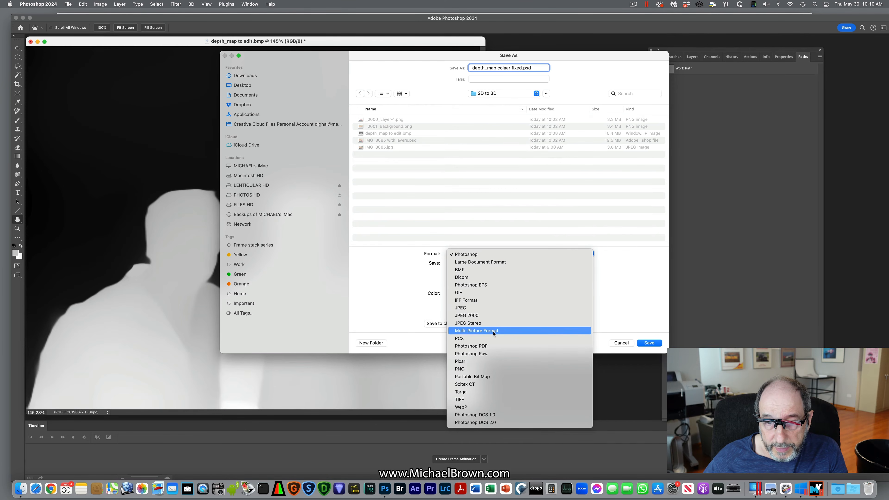
pyautogui.click(485, 269)
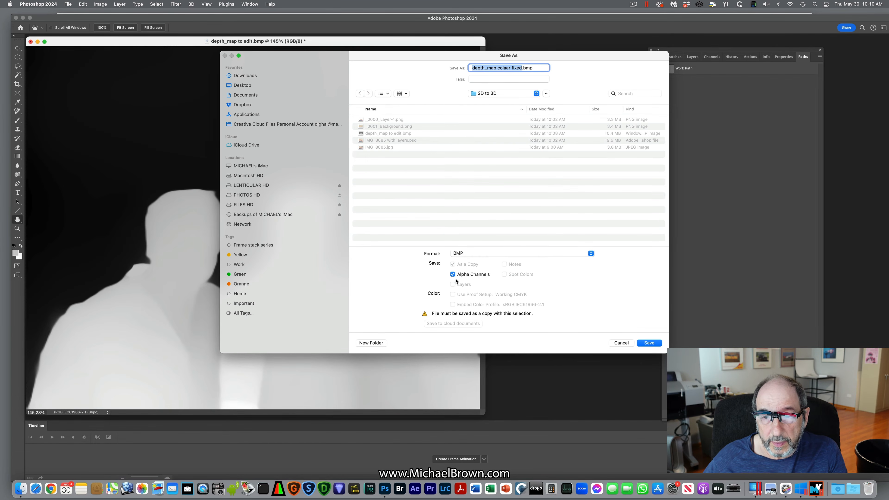
pyautogui.click(654, 343)
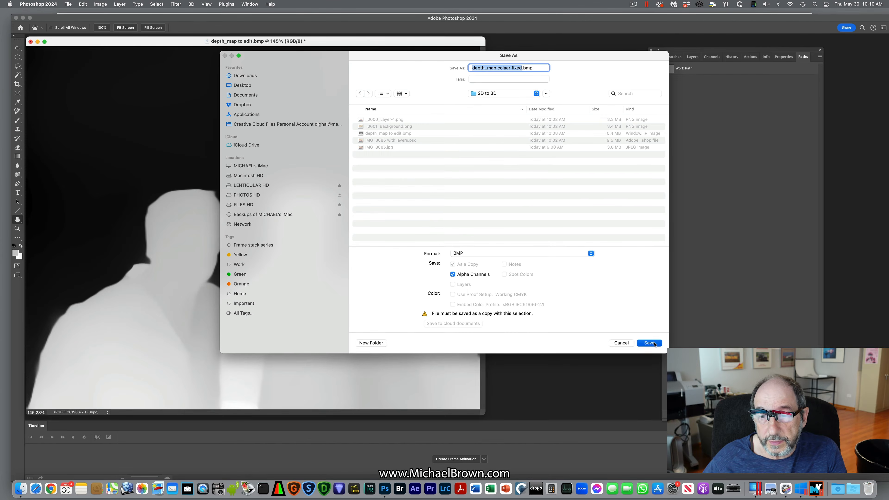
pyautogui.click(493, 152)
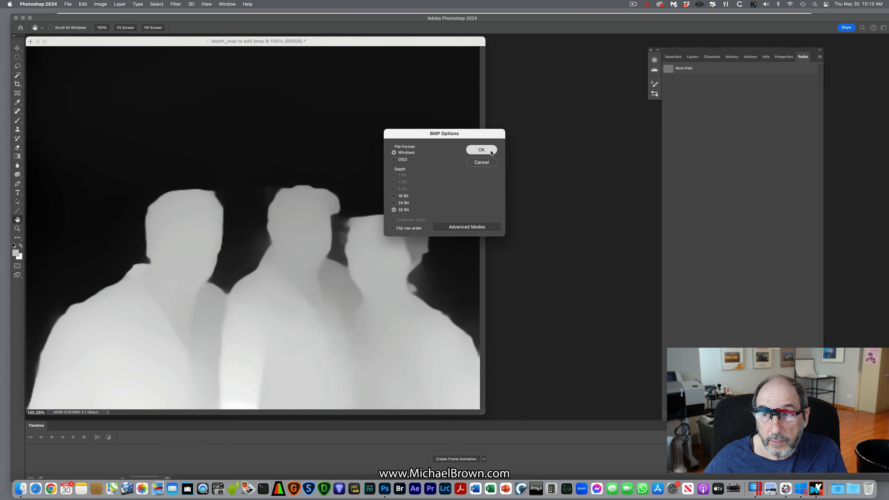
# Close the depth_map to edit.bmp document
pyautogui.click(696, 58)
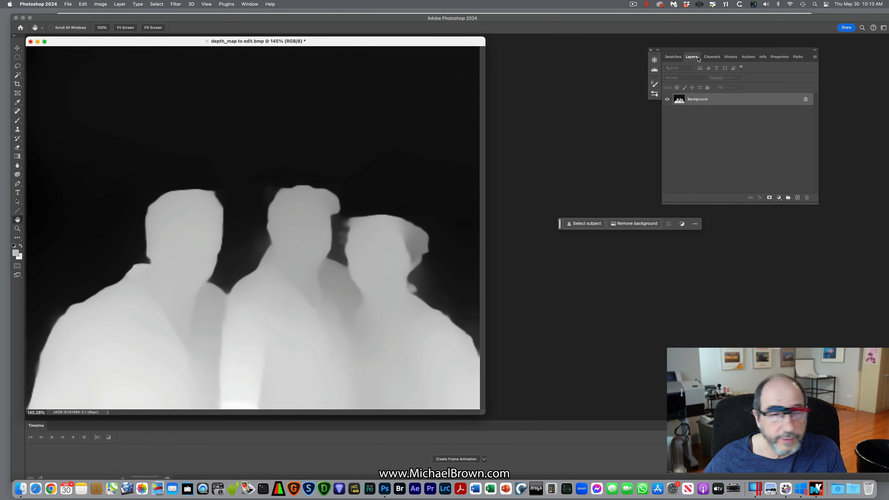
pyautogui.click(31, 41)
pyautogui.click(420, 184)
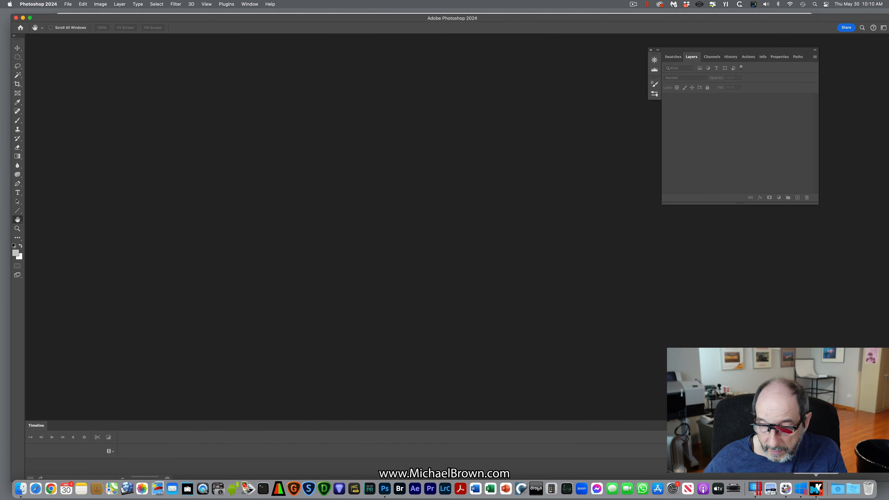
# Switch to 3DMasterKit and load depth_map colaar fixed.bmp as the depth map of the _0000_Layer-1 layer
pyautogui.click(815, 489)
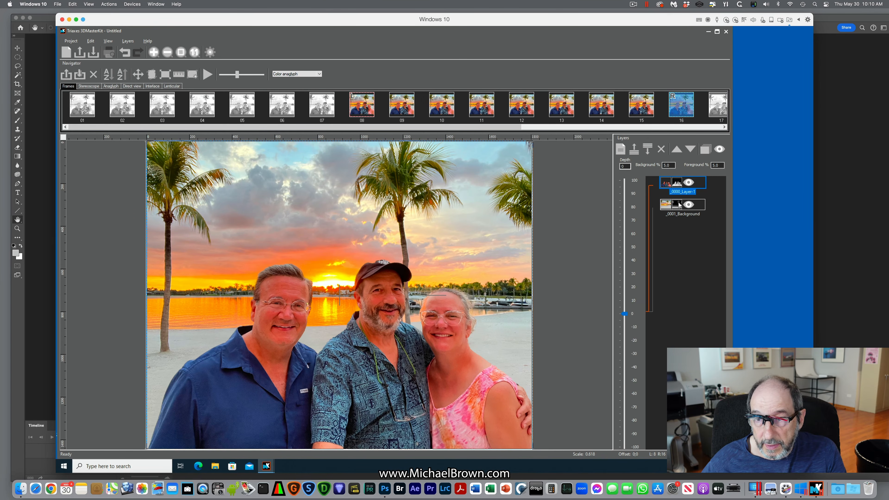
pyautogui.rightClick(677, 185)
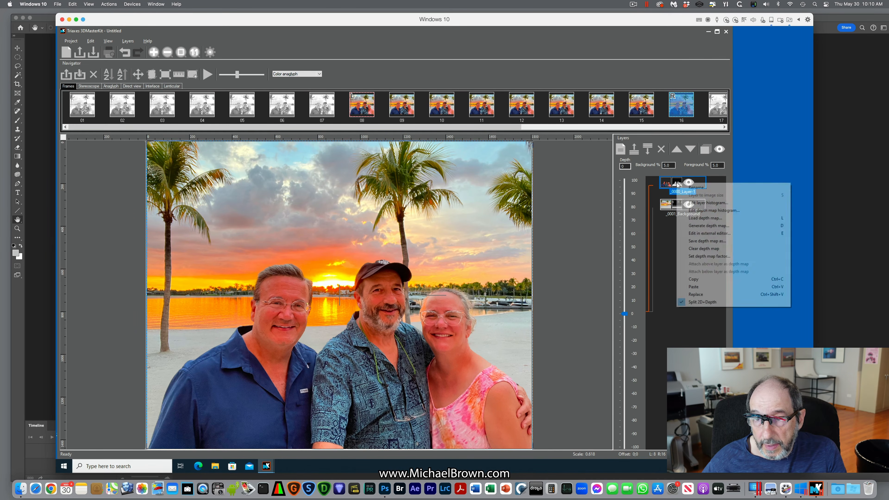
pyautogui.click(693, 218)
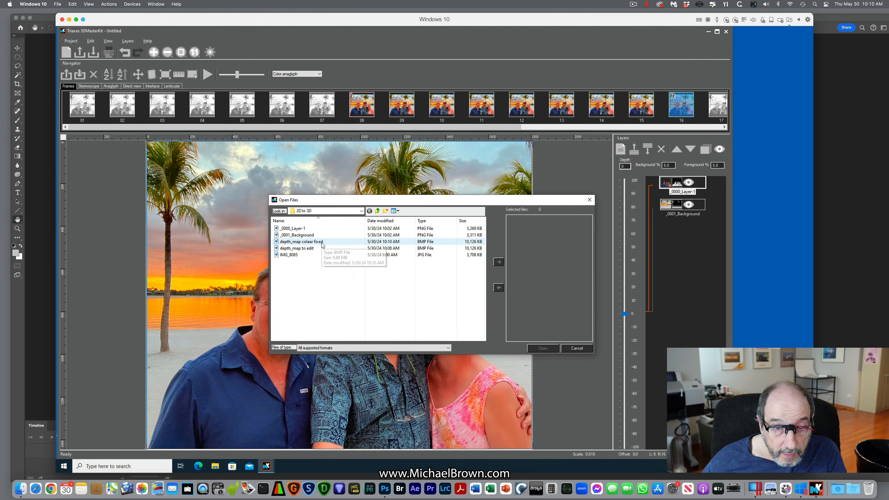
pyautogui.doubleClick(323, 242)
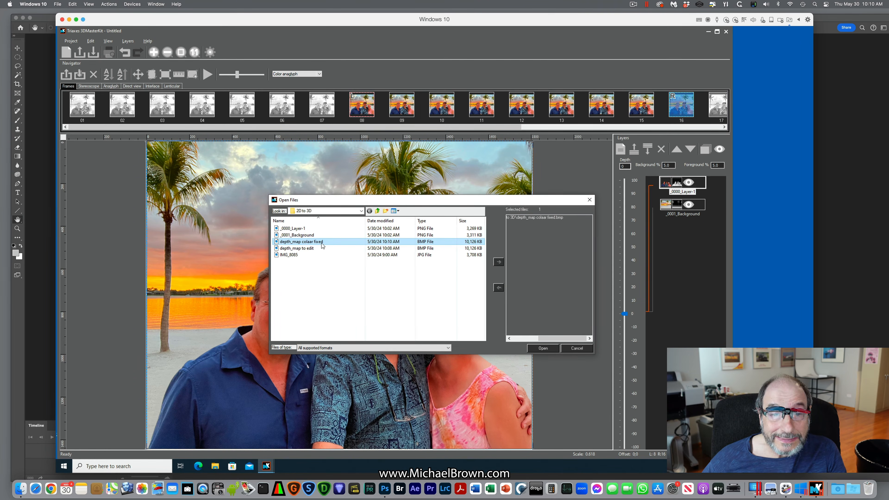
pyautogui.click(548, 348)
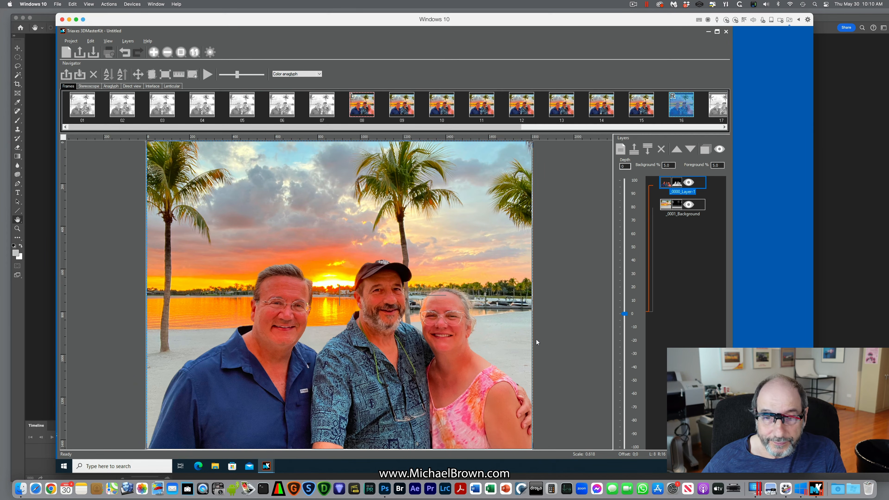
# Regenerate the multiview frames from the two layers, keeping the current generator settings
pyautogui.click(132, 42)
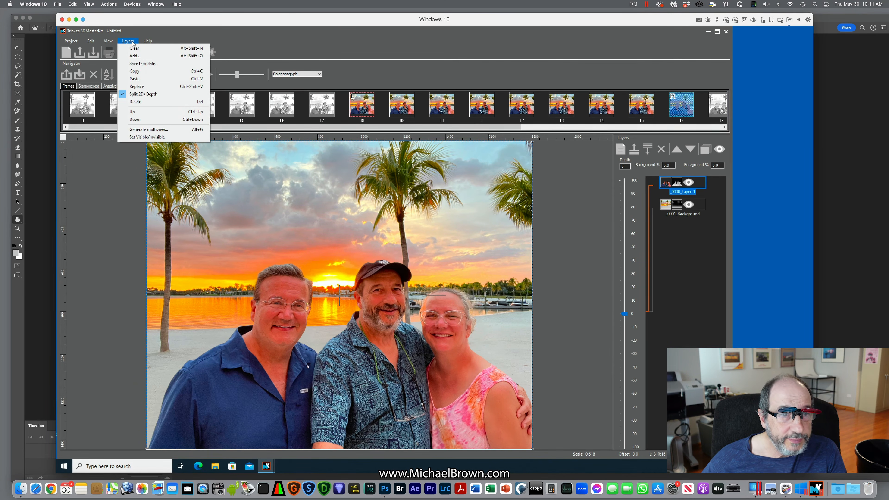
pyautogui.click(142, 129)
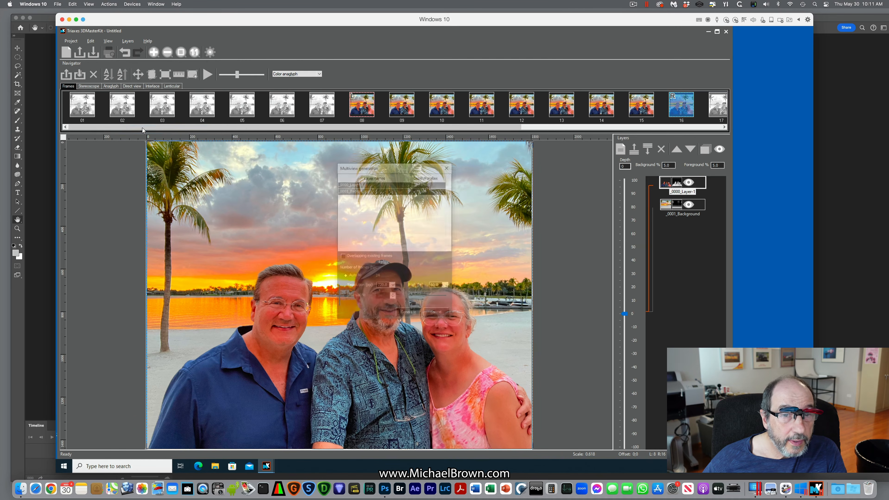
pyautogui.click(407, 314)
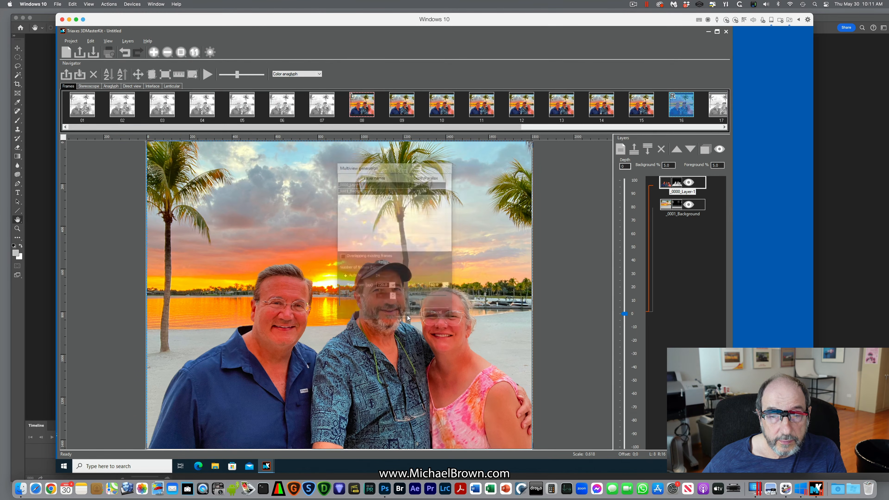
pyautogui.click(416, 256)
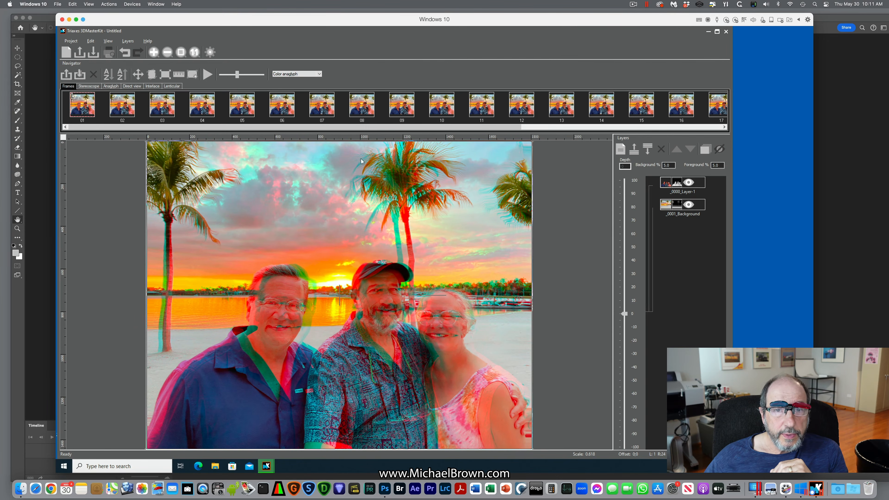
# Set frame 08 as the left view and frame 16 as the right view of the anaglyph
pyautogui.click(363, 104)
pyautogui.rightClick(363, 105)
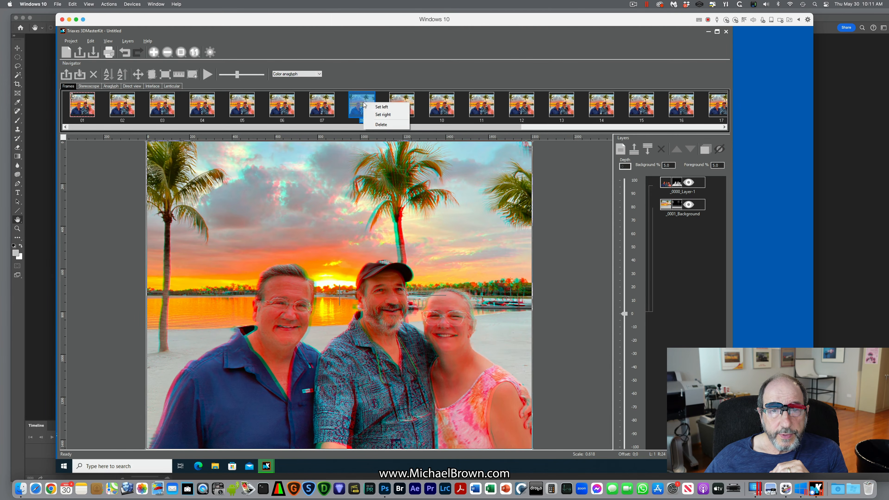
pyautogui.click(372, 108)
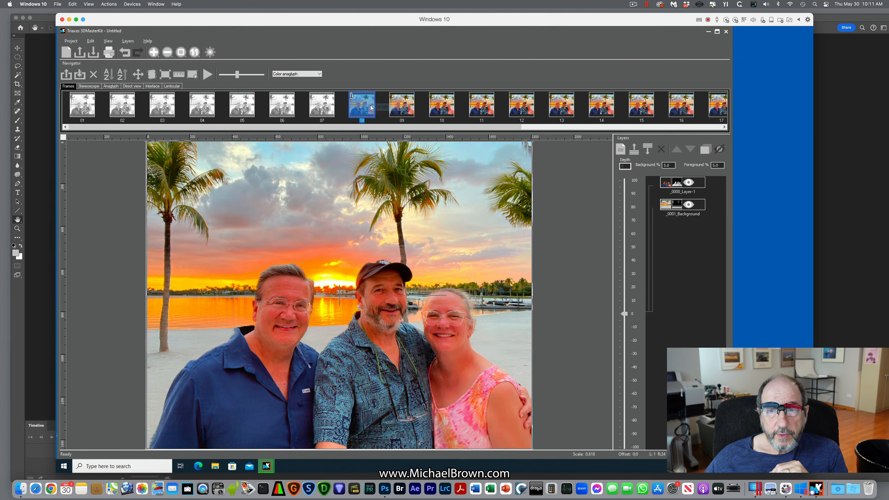
pyautogui.click(673, 109)
pyautogui.rightClick(673, 108)
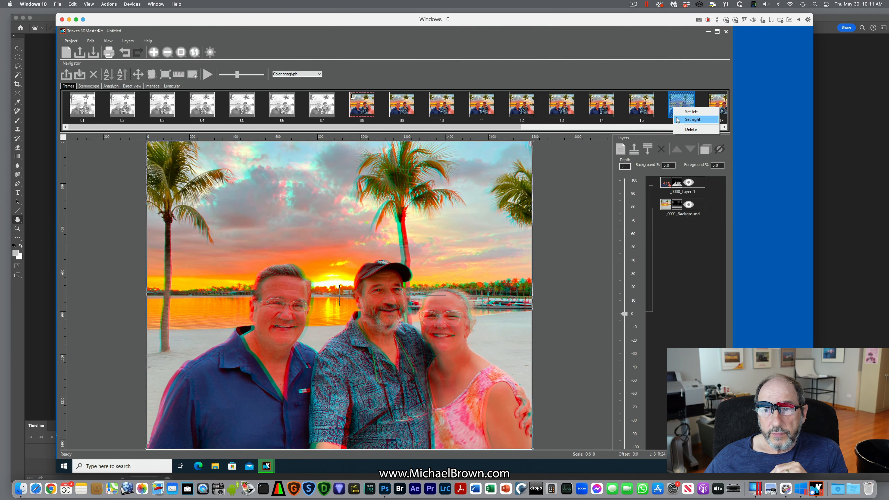
pyautogui.click(691, 120)
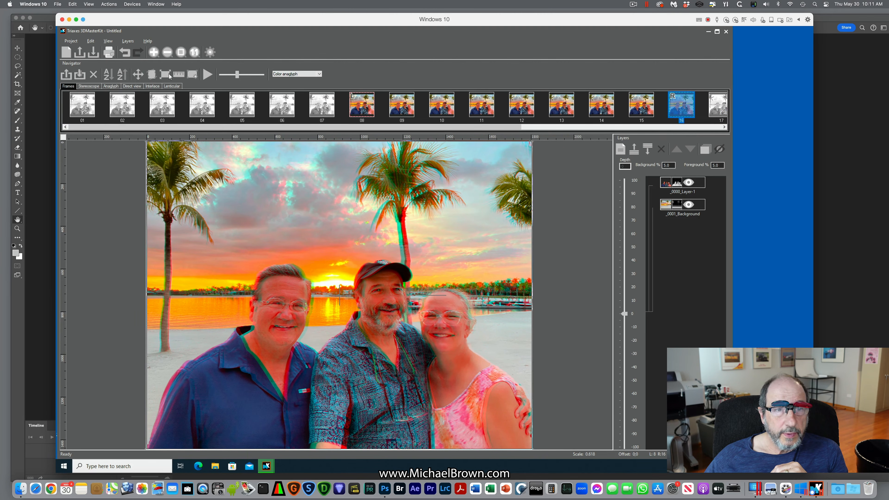
# Check the image as a grayscale anaglyph and return to the frames view
pyautogui.click(113, 86)
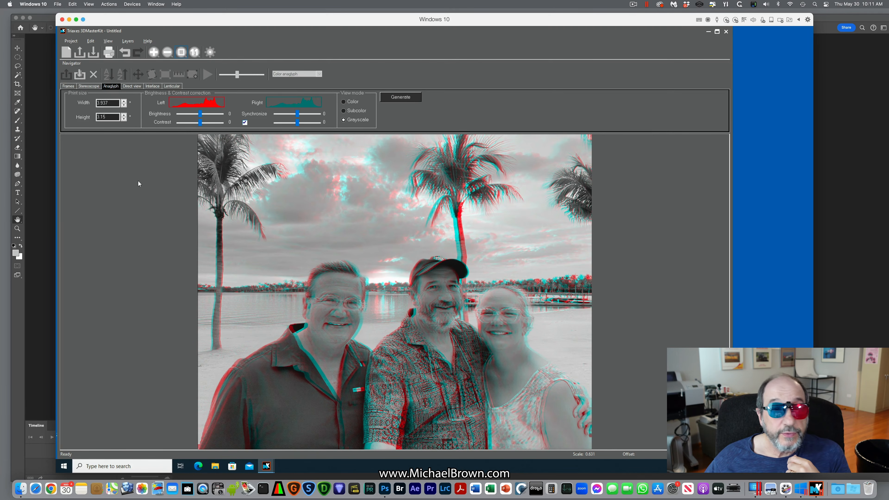
pyautogui.click(71, 88)
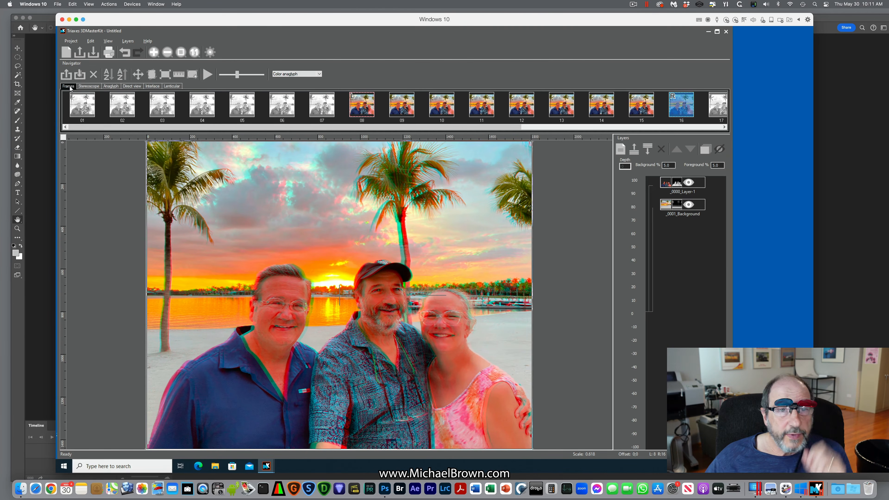
# Review and save the lenticular picture layout, keeping the 3D tune frame mode and the registration marks fitted to the picture size
pyautogui.click(179, 85)
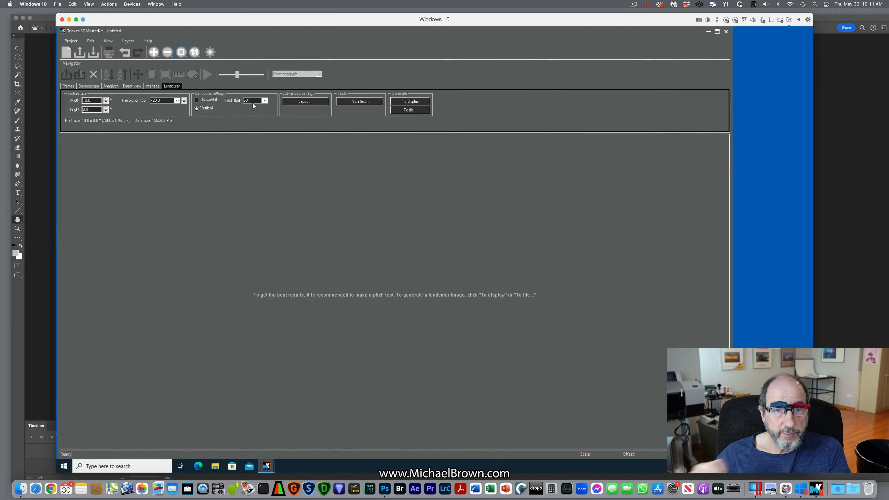
pyautogui.click(299, 101)
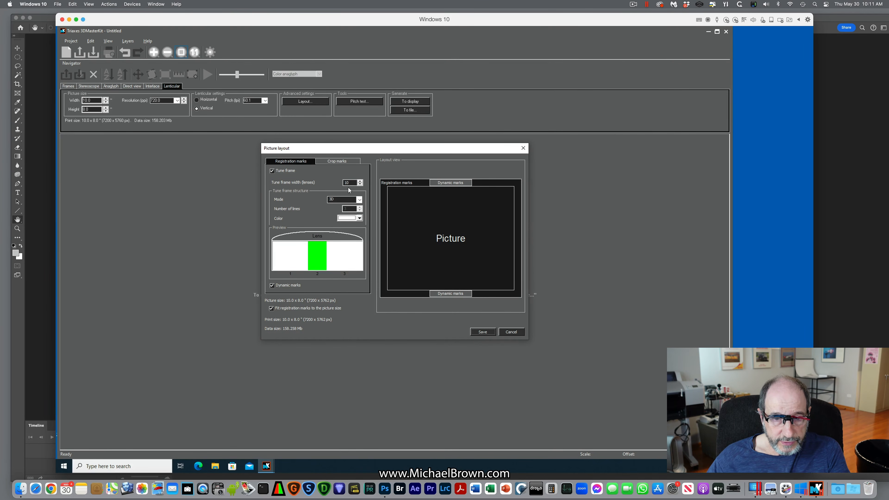
pyautogui.click(360, 200)
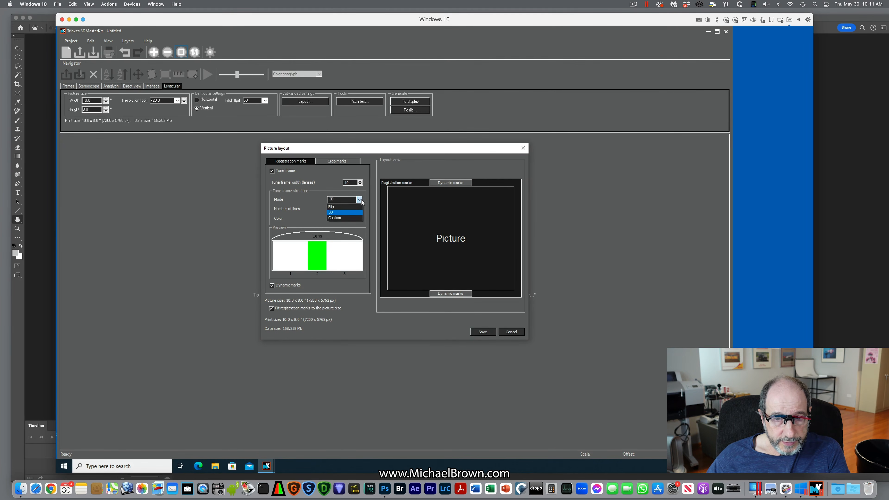
pyautogui.click(361, 201)
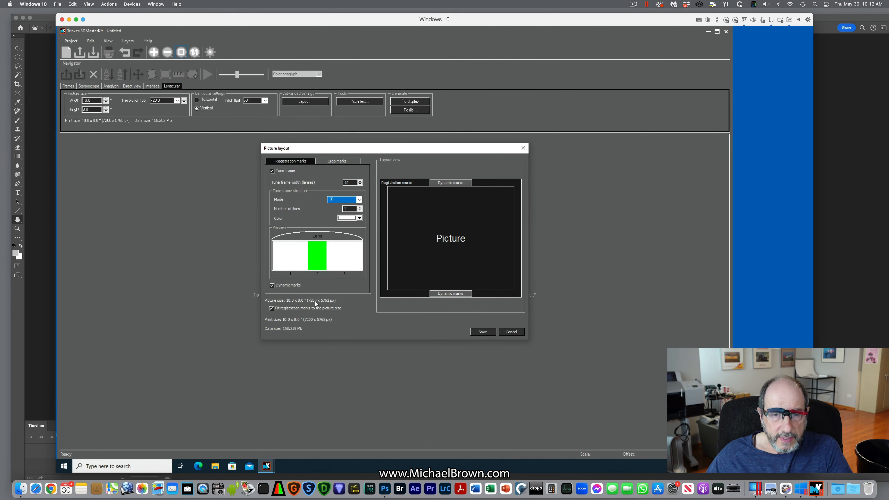
pyautogui.click(272, 308)
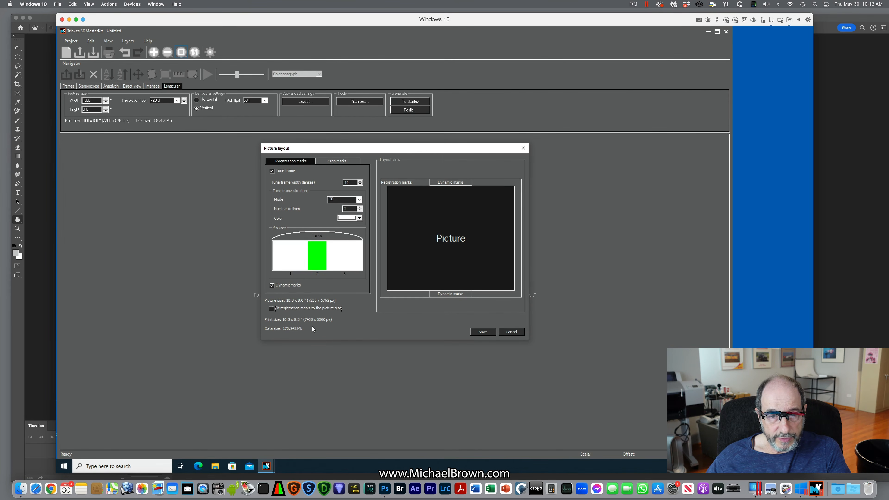
pyautogui.click(273, 309)
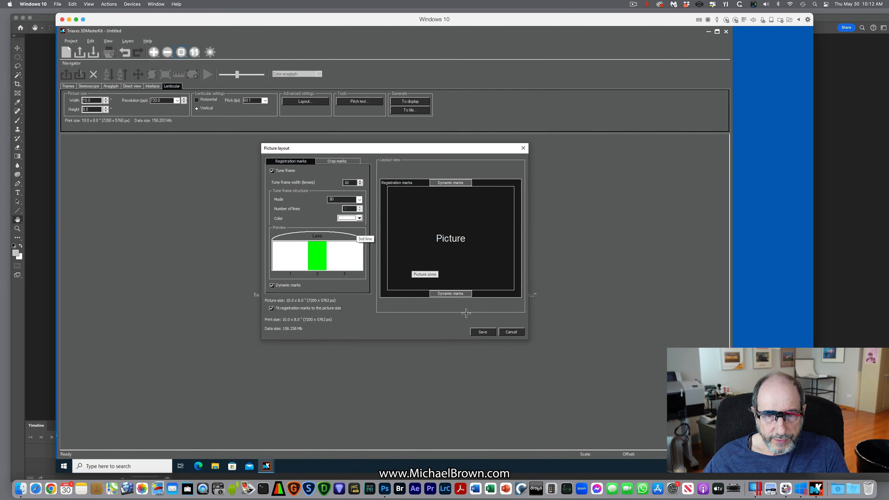
pyautogui.click(483, 331)
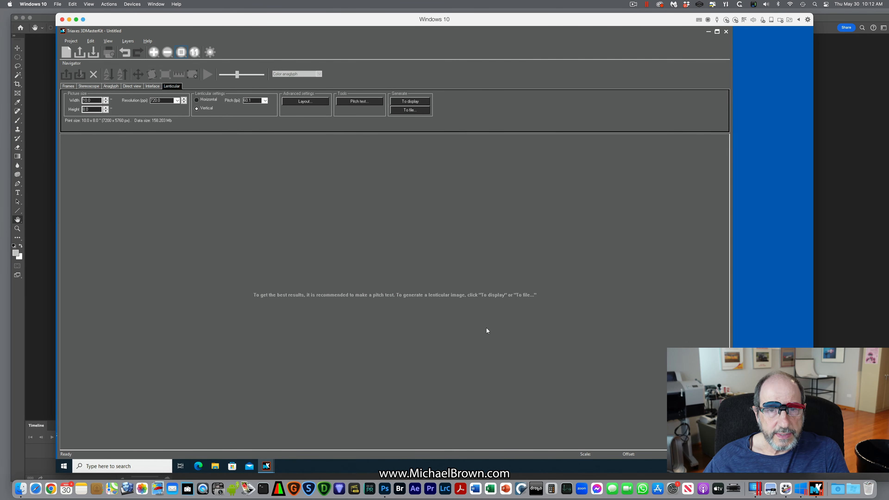
# Generate the lenticular image to an RGB bitmap file in the 2D to 3D folder under the suggested name, without opening the target directory
pyautogui.click(412, 110)
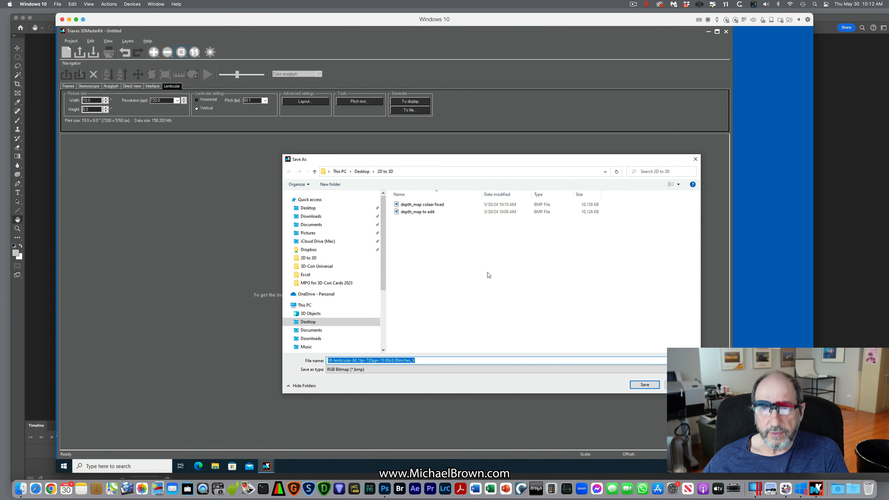
pyautogui.click(645, 385)
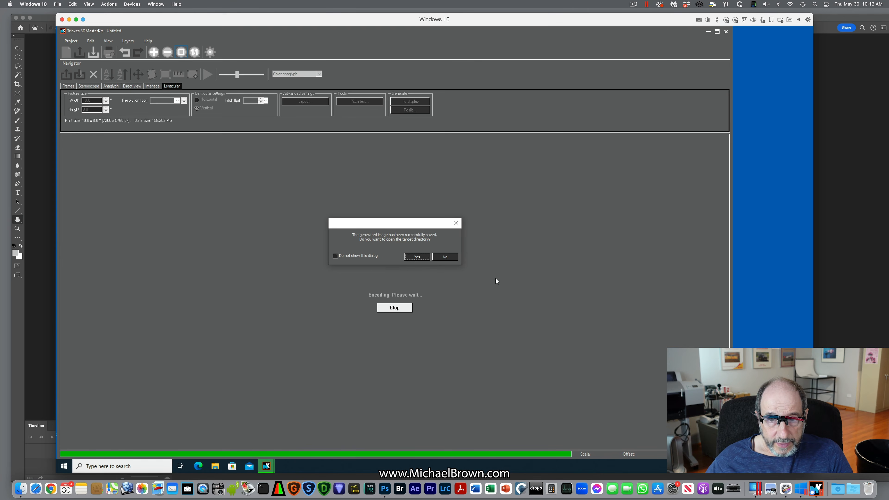
pyautogui.click(445, 257)
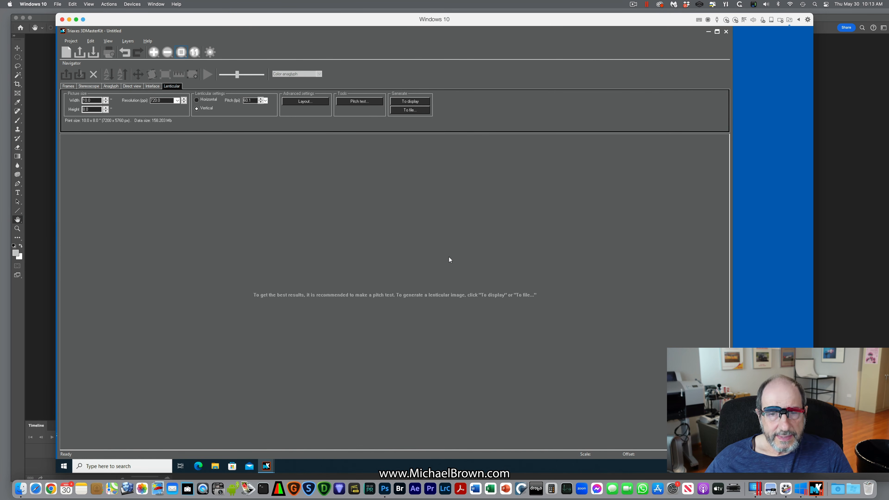
# Export the frames as JPEG images into a new folder named 24 frames inside 2D to 3D, without opening the target directory
pyautogui.click(71, 41)
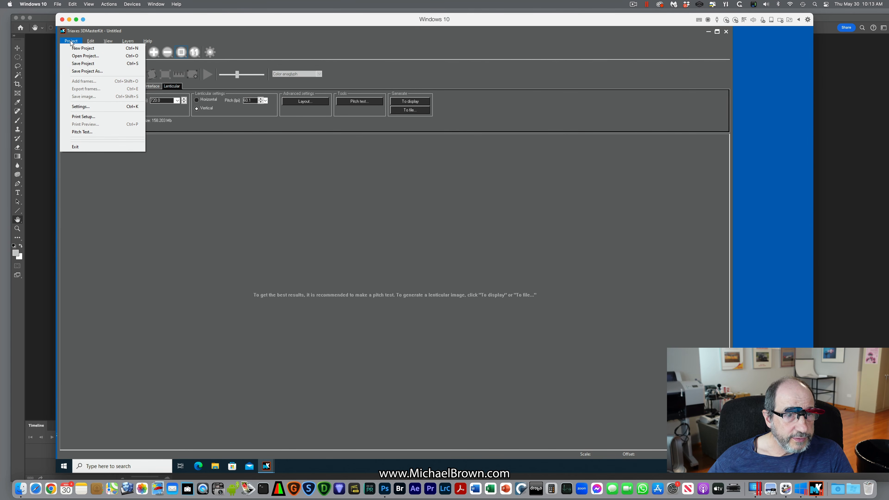
pyautogui.click(200, 139)
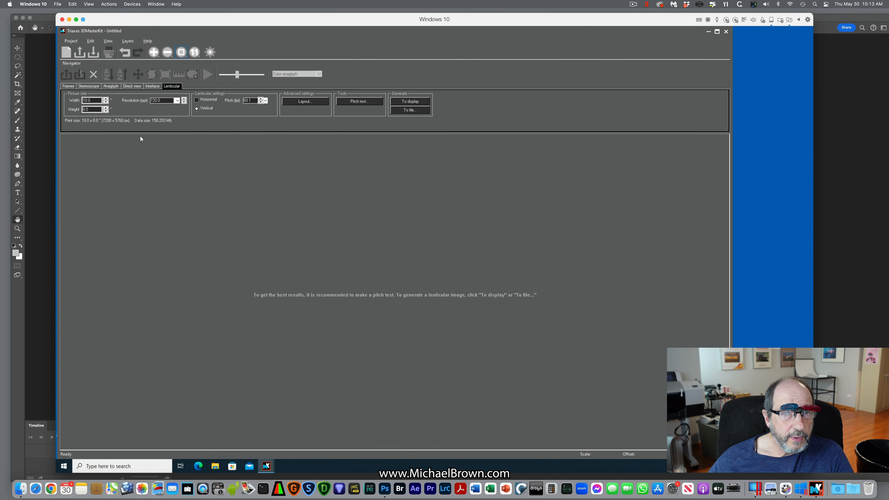
pyautogui.click(73, 86)
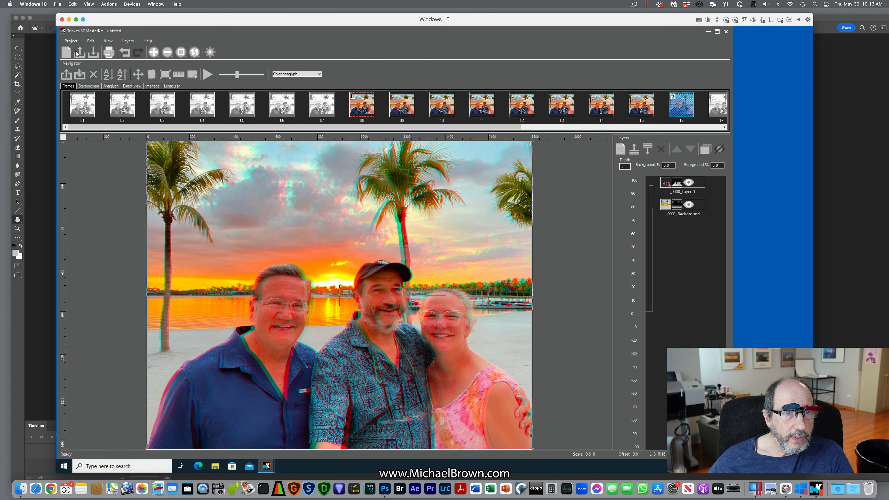
pyautogui.click(72, 42)
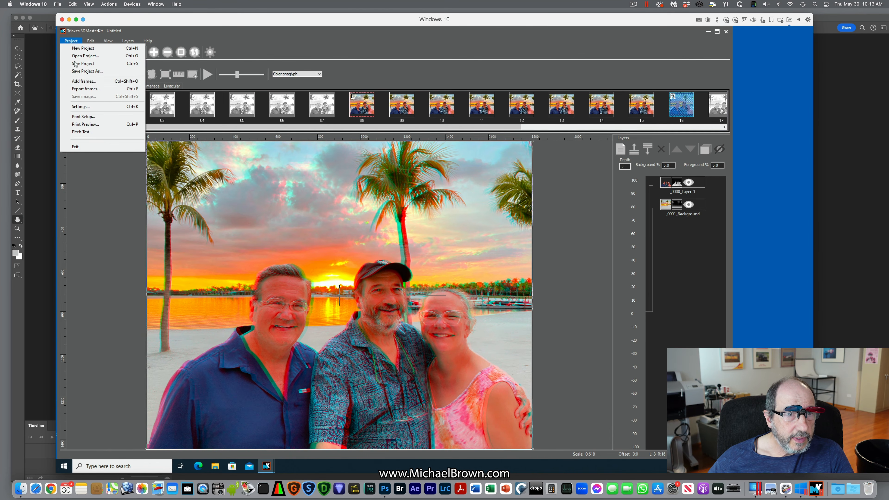
pyautogui.click(81, 89)
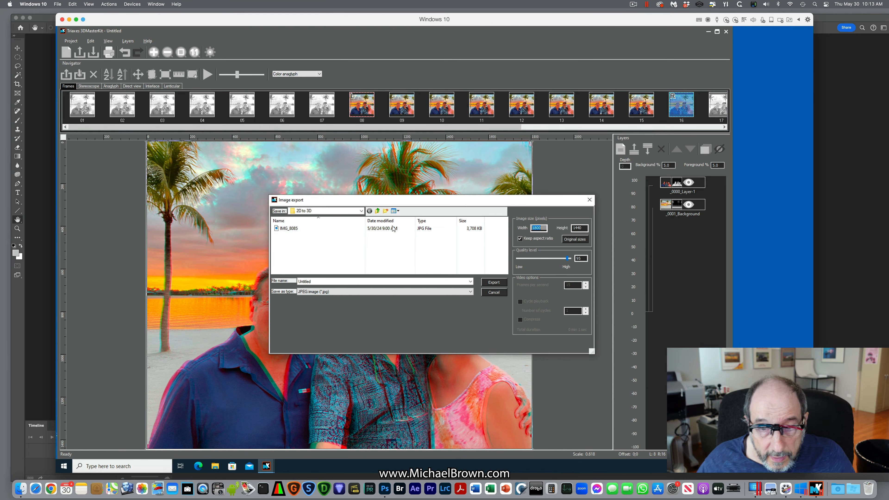
pyautogui.click(385, 210)
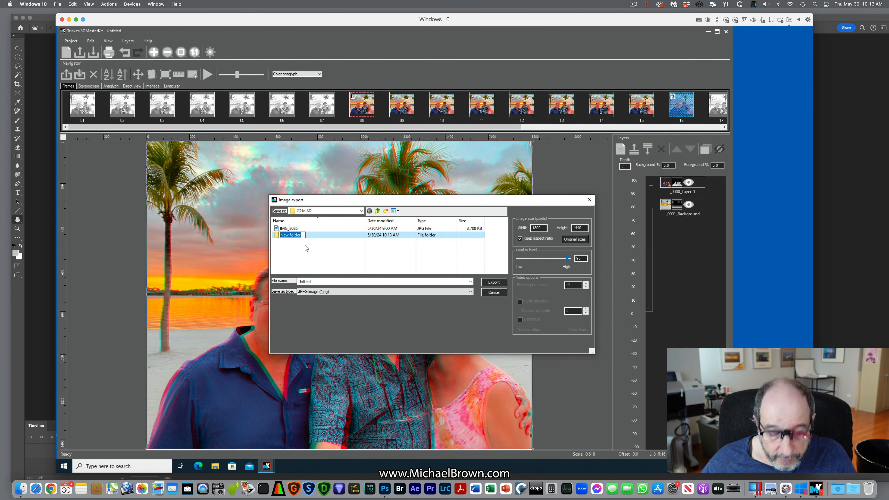
pyautogui.write('24 f')
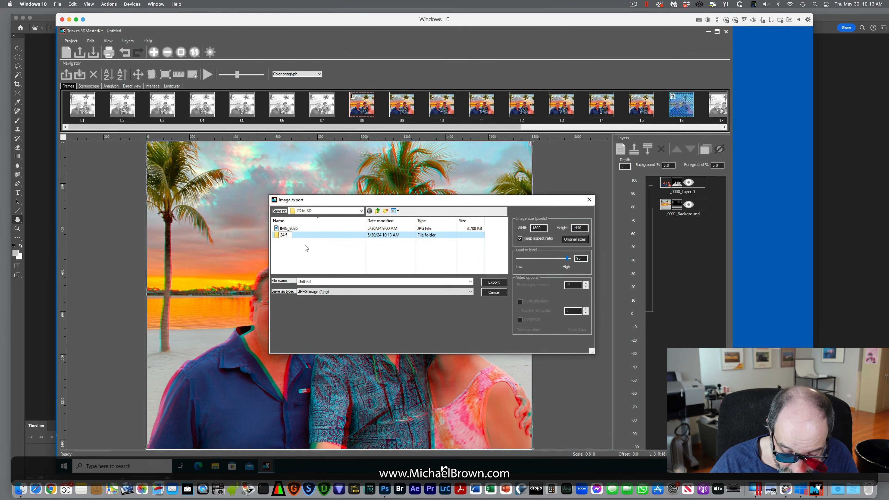
pyautogui.write('rames')
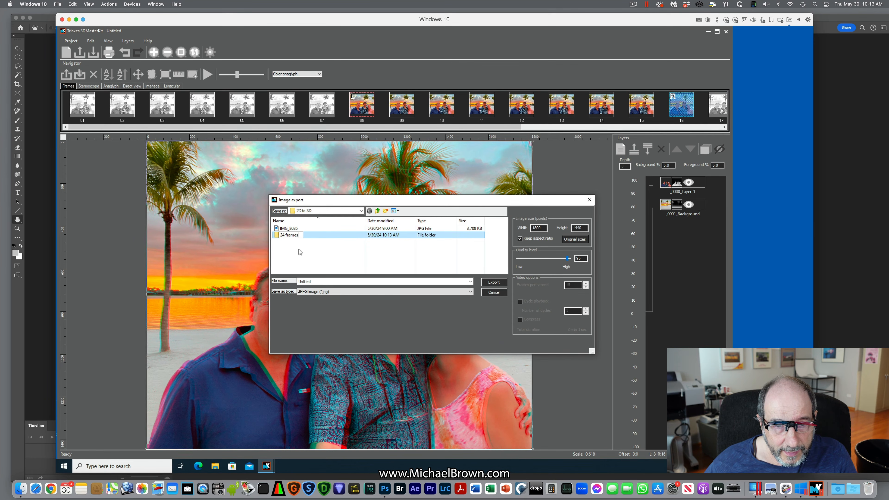
pyautogui.press('Return')
pyautogui.press('Return')
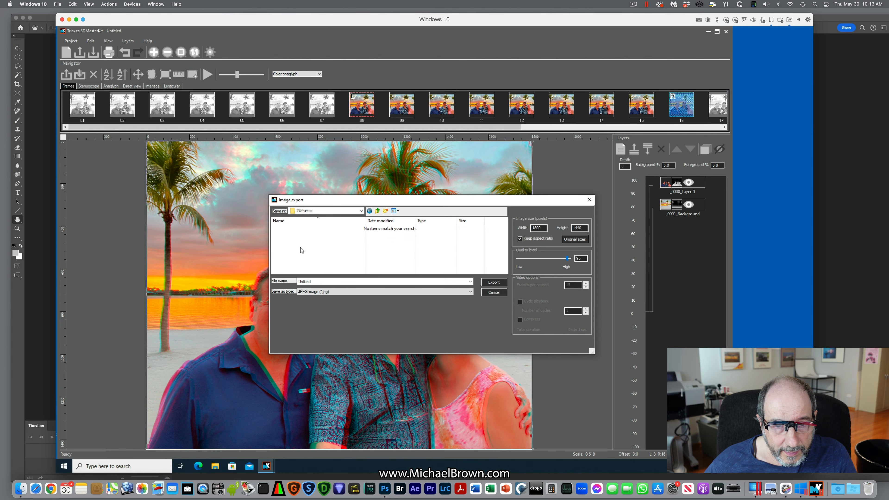
pyautogui.click(493, 282)
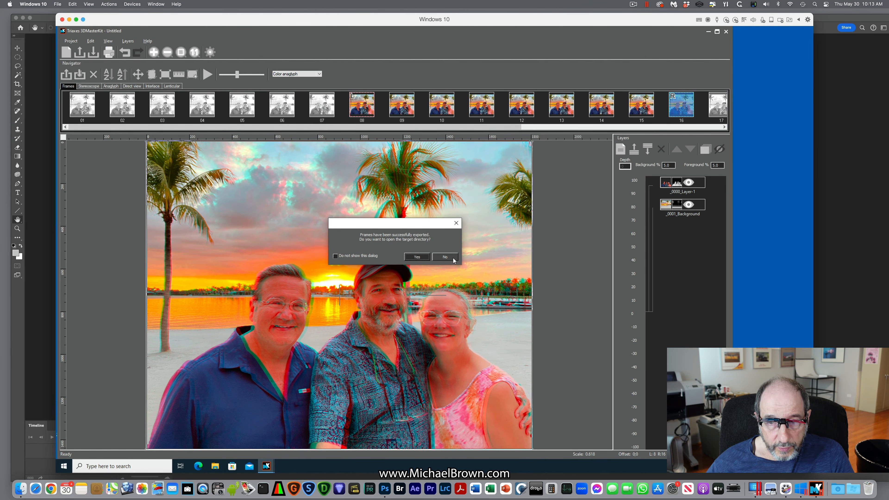
pyautogui.click(444, 257)
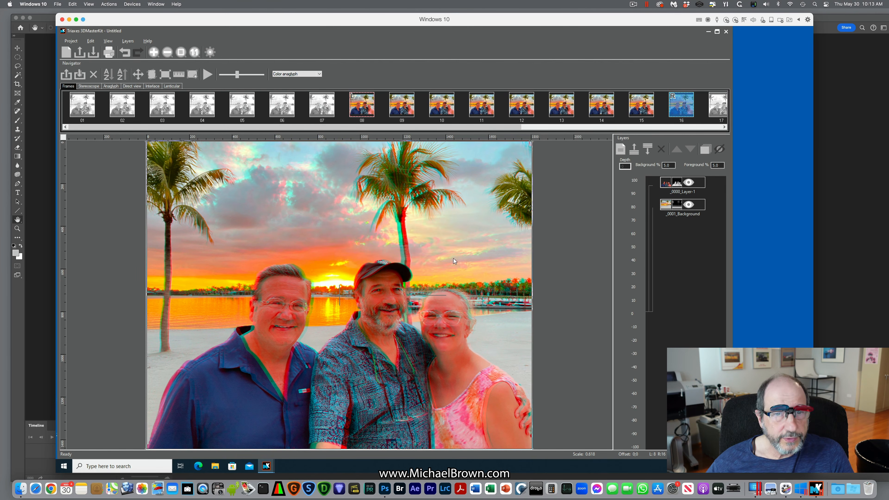
# Hide Windows 10, switch to Photoshop and look through the exported files in the 24 frames folder while opening a document
pyautogui.click(39, 5)
pyautogui.click(38, 48)
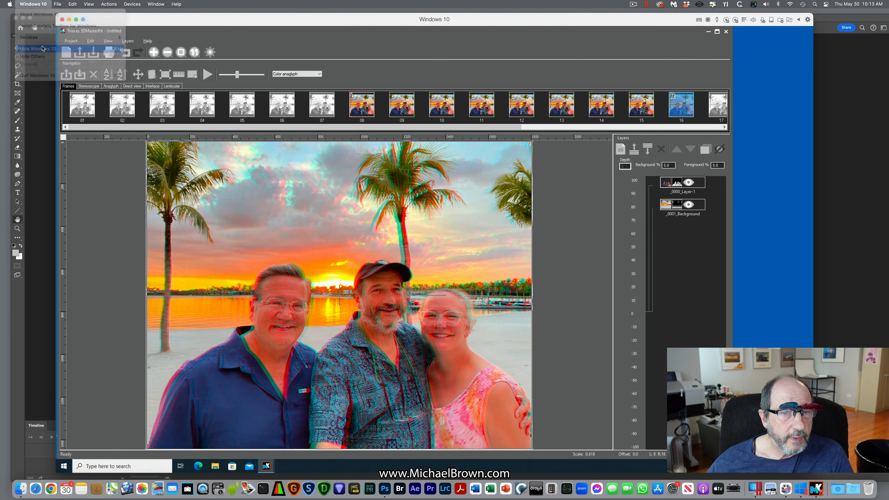
pyautogui.click(384, 490)
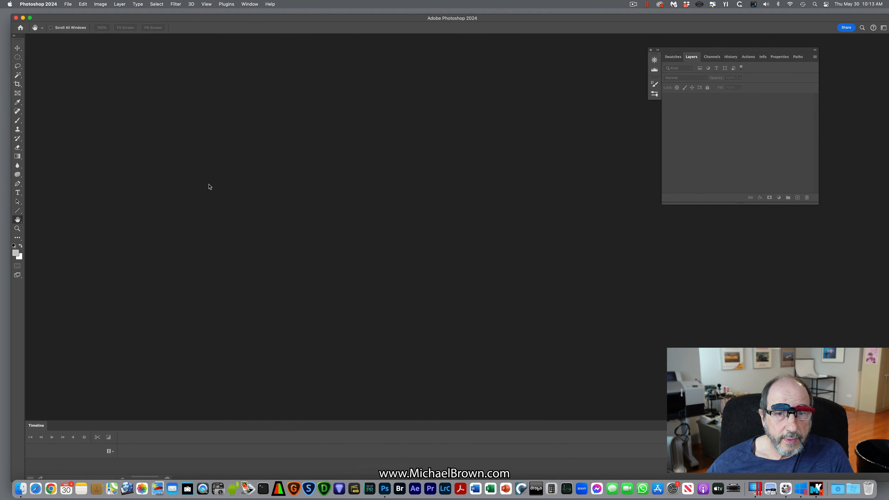
pyautogui.press('super+o')
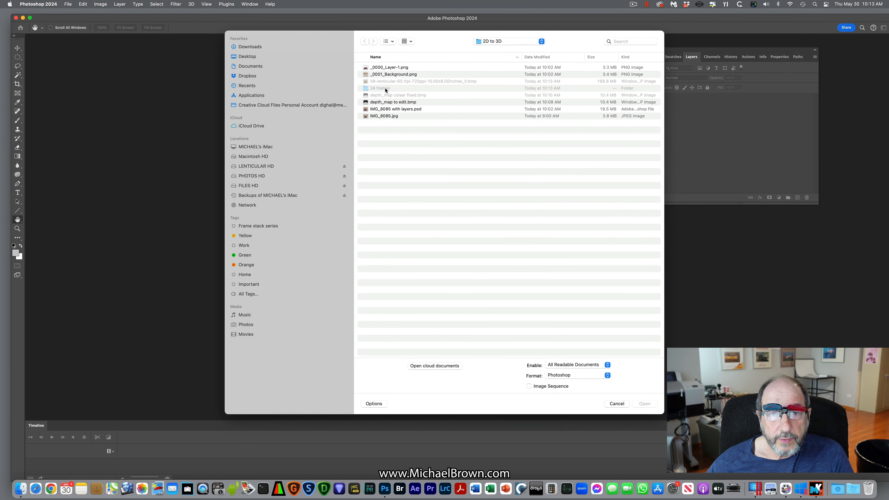
pyautogui.doubleClick(385, 89)
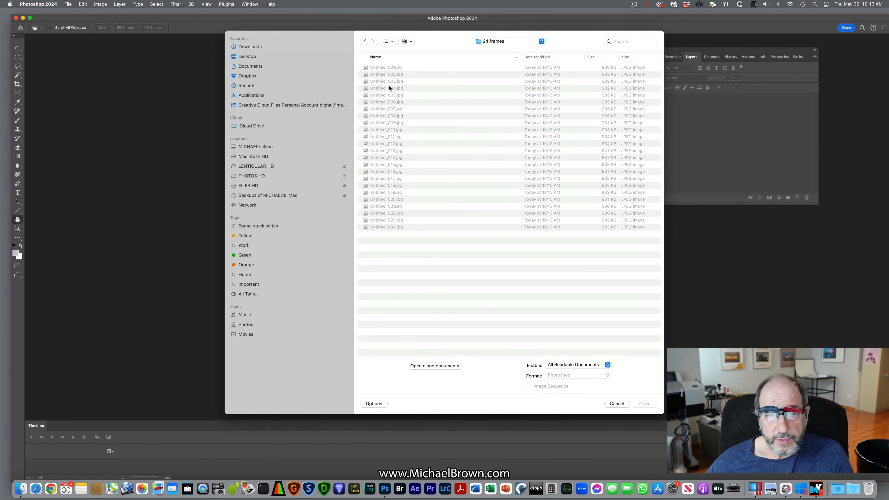
# Open 08-lenticular-60.1lpi-720ppi-10.00x8.00inches_V.bmp from the 2D to 3D folder and move its window clear of the workspace edge
pyautogui.click(485, 42)
pyautogui.click(493, 50)
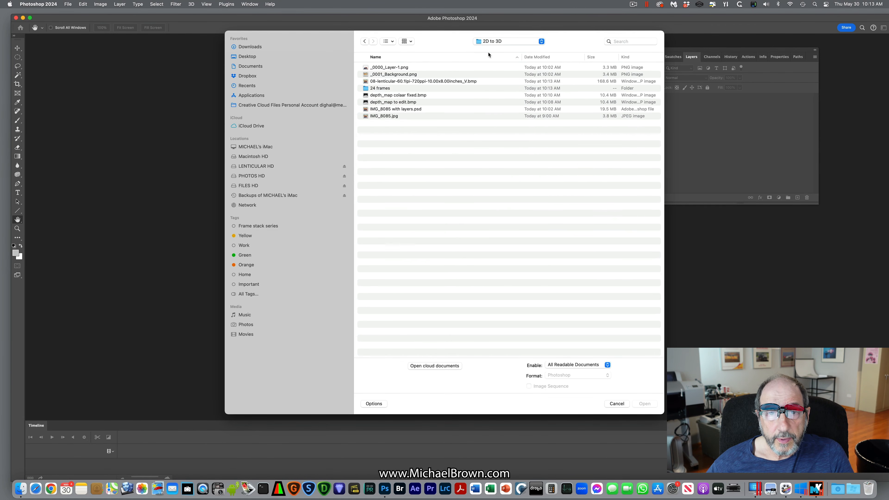
pyautogui.doubleClick(434, 81)
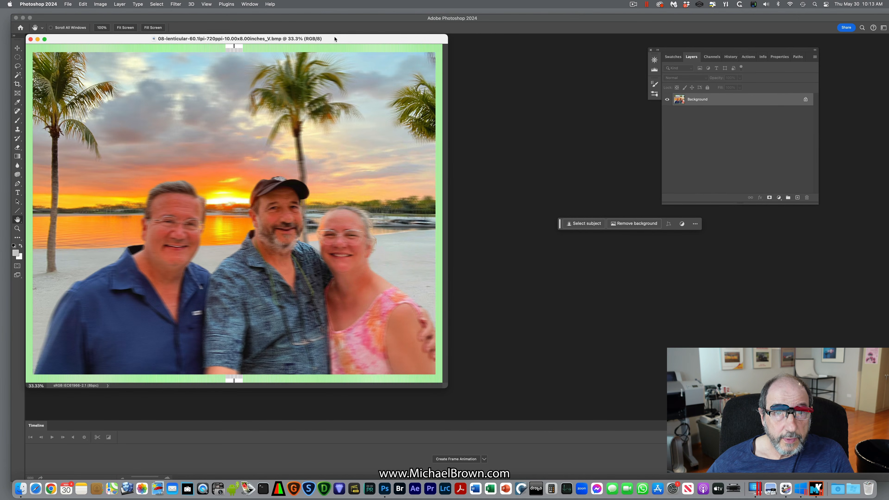
pyautogui.moveTo(335, 42); pyautogui.dragTo(393, 57)
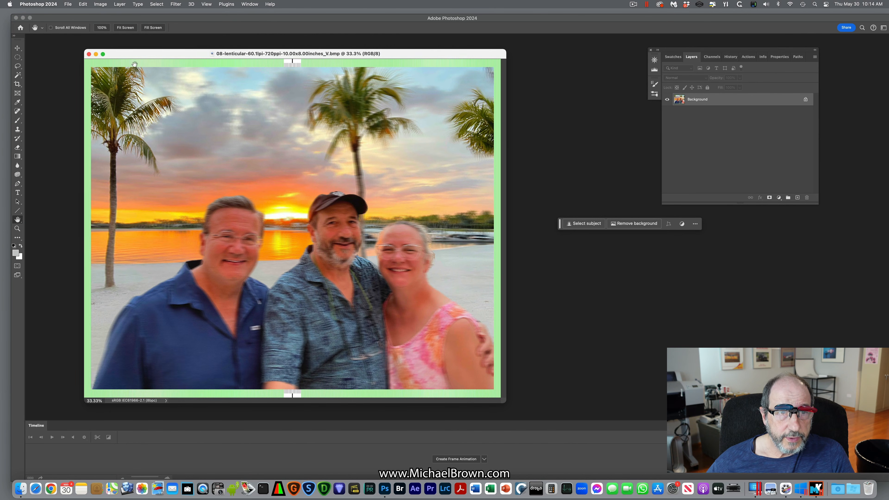